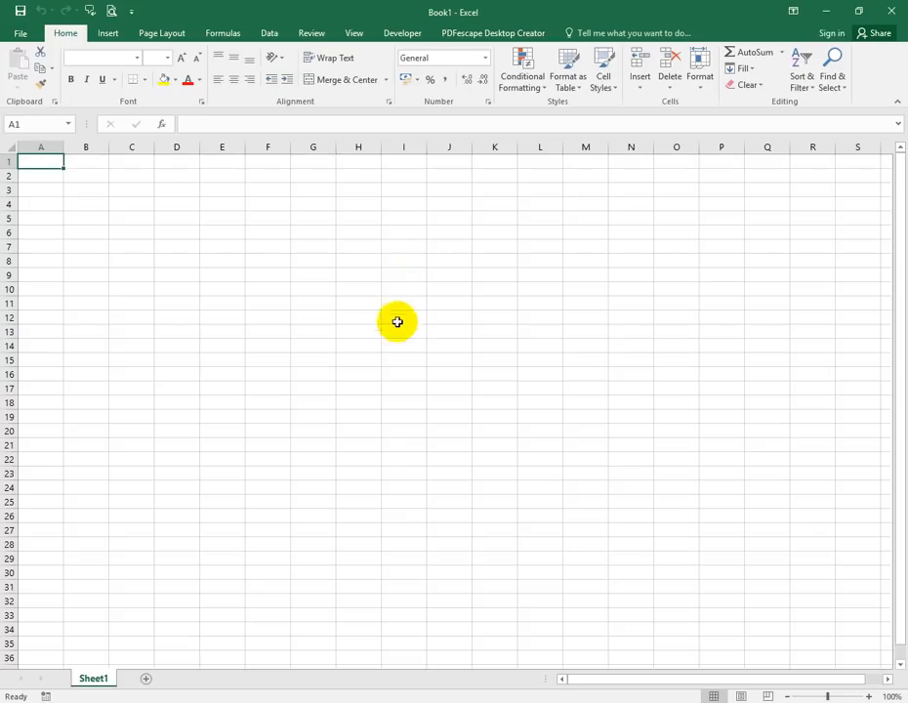
Enter the heading "Test Kerja :" in B2 and list "1. IF", "2. Fungsi Teks" and "3. Vlookup" in B3:B5.
click(403, 174)
click(73, 175)
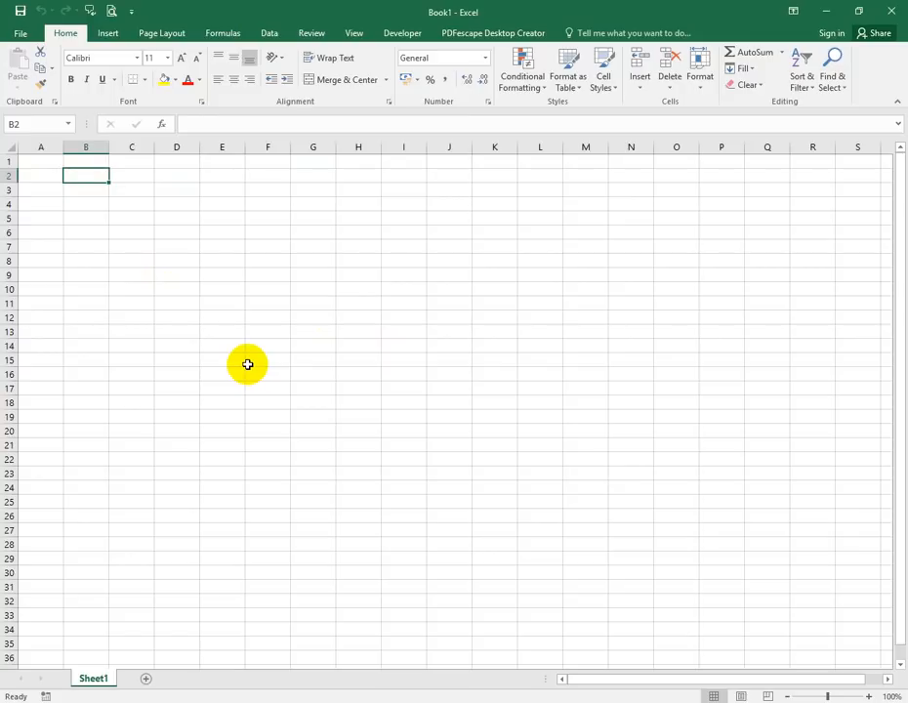
text(Test Kerja :)
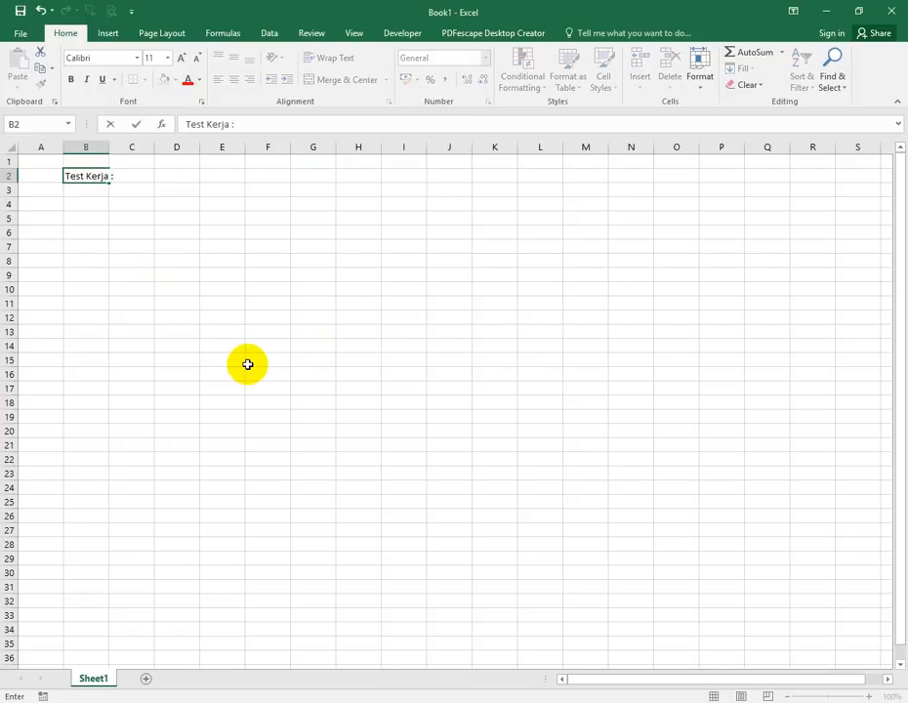
key(Return)
text(1.)
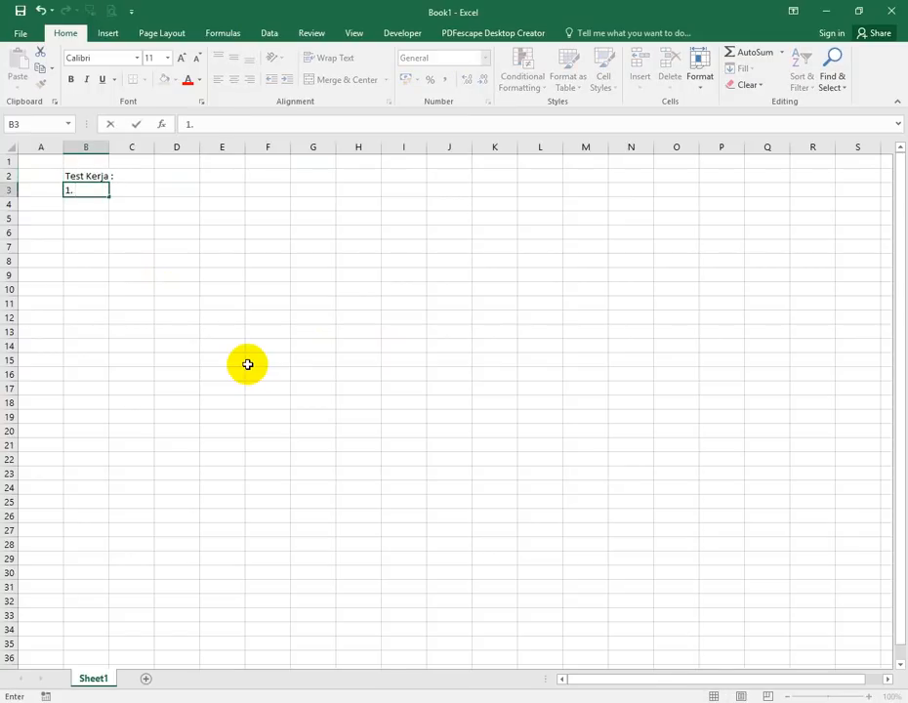
key(Return)
text(2. Fungsi Teks)
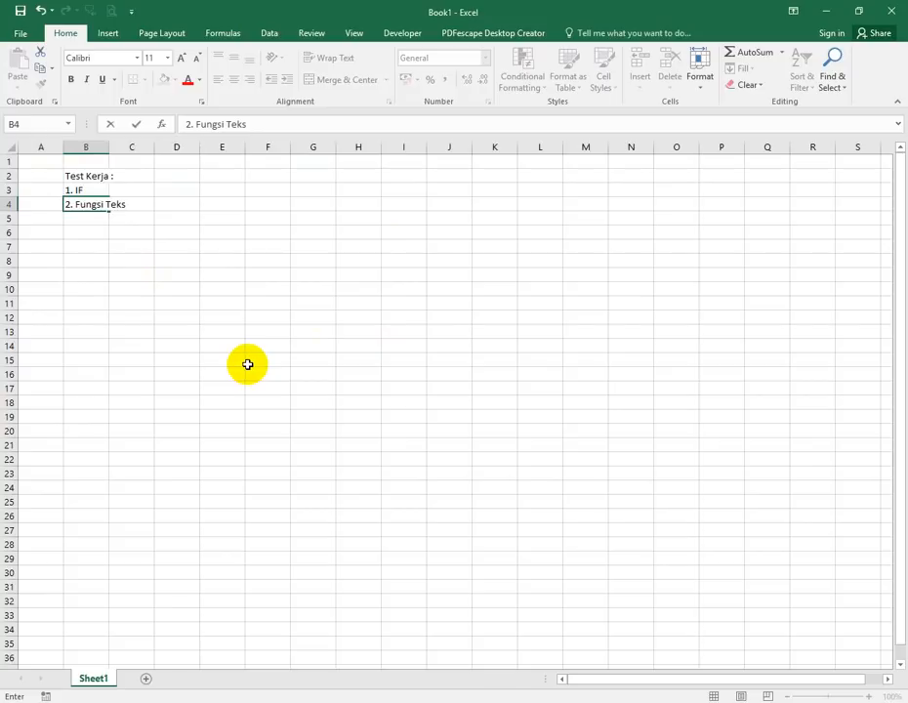
key(Return)
text(3.)
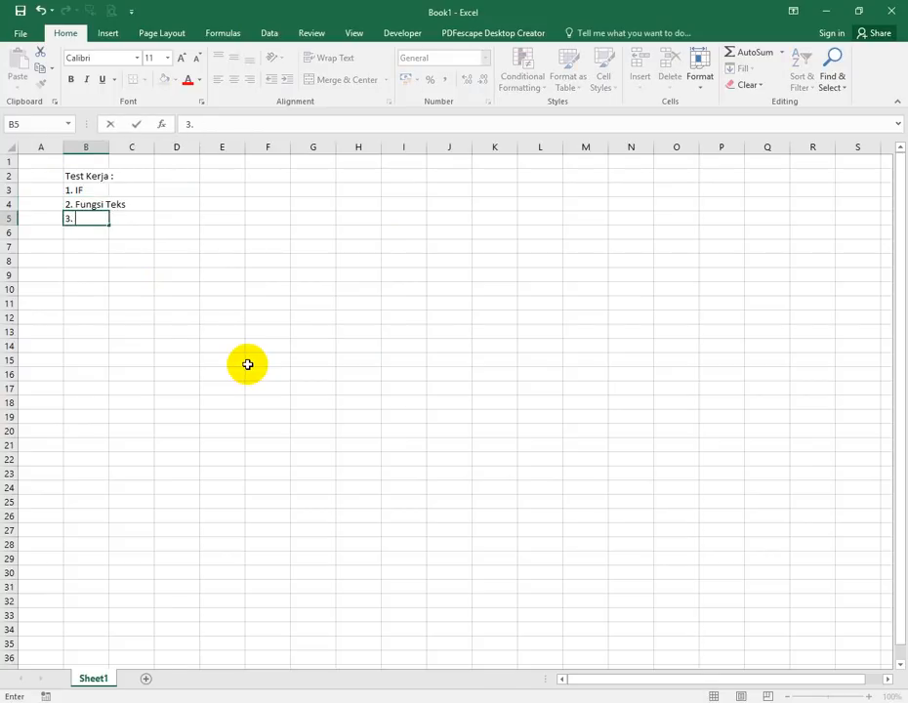
text( Vlookup)
key(Return)
Make the "Test Kerja :" heading in B2 bold and underlined.
key(Up)
key(Up)
key(Up)
key(Up)
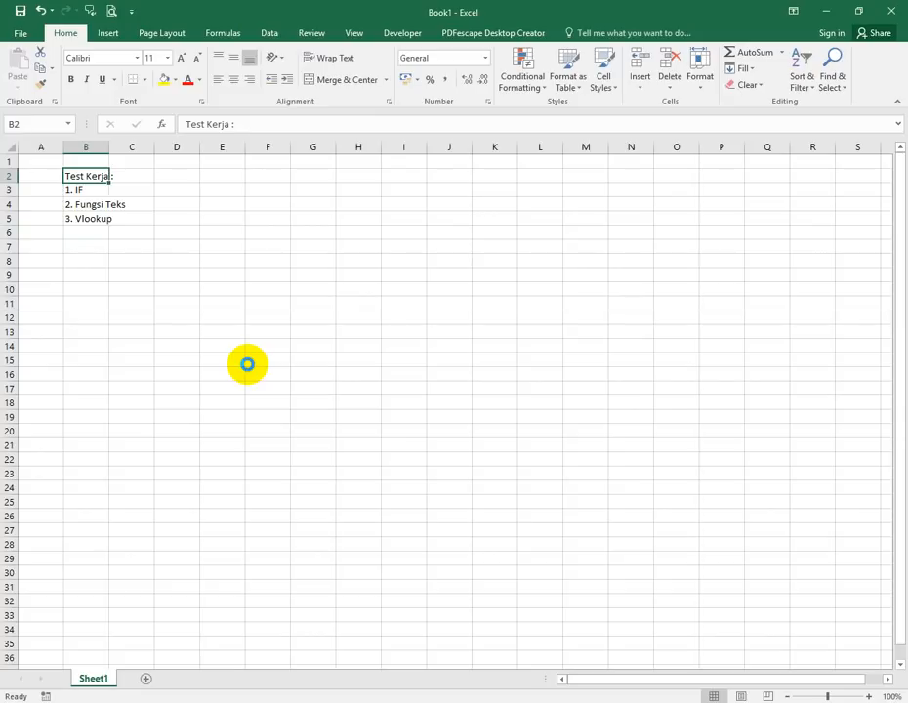
key(Down)
click(260, 375)
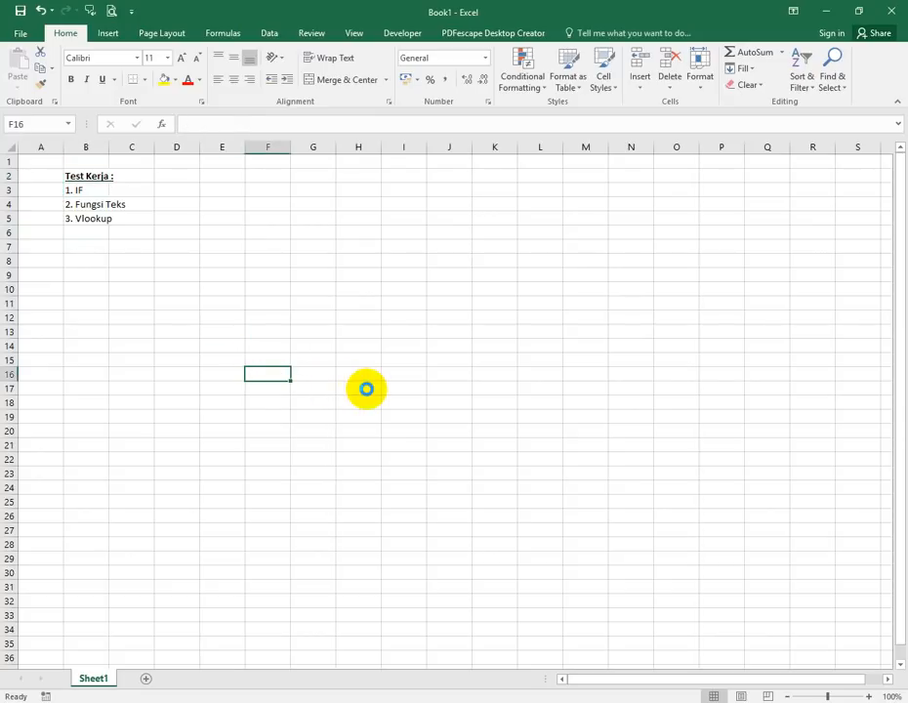
Enter the IF syntax as plain text in B7: =if(sel acuan, benar, salah).
ctrl+scroll(365, 387, up, 4)
ctrl+scroll(366, 389, up, 1)
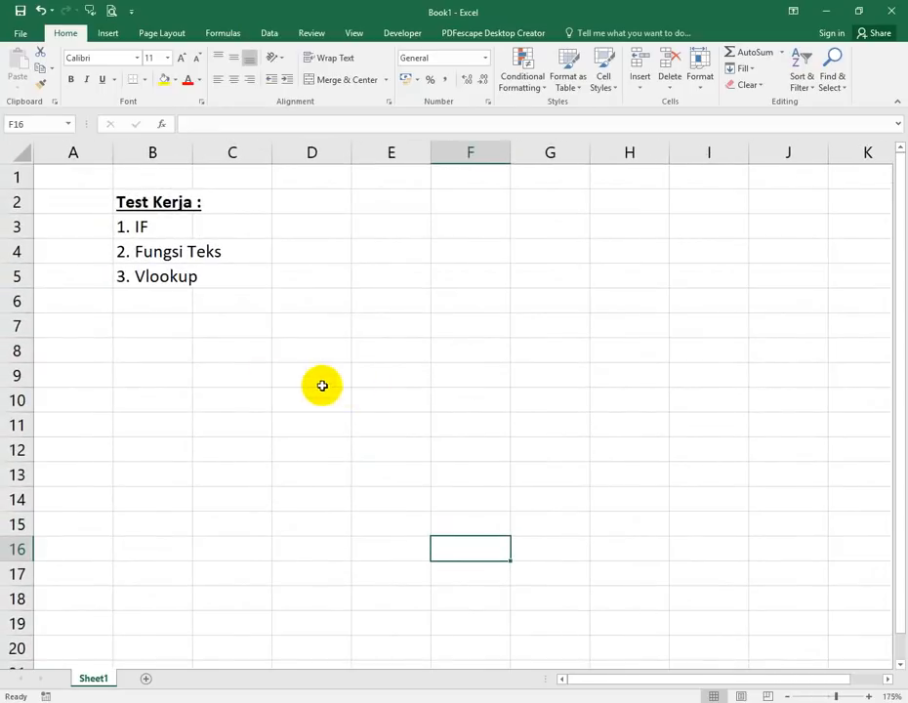
click(166, 324)
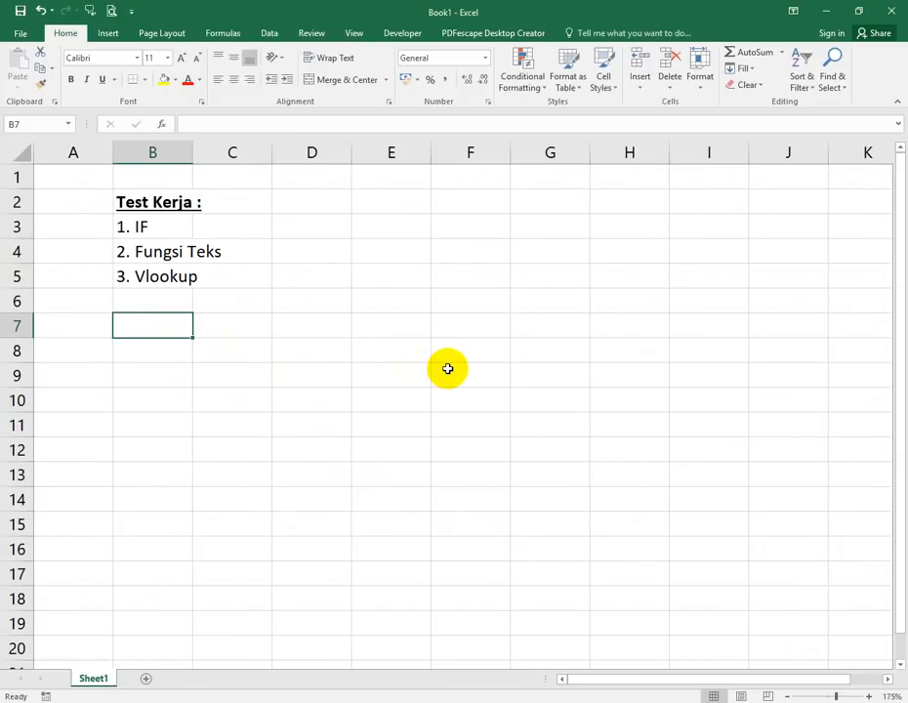
text('=)
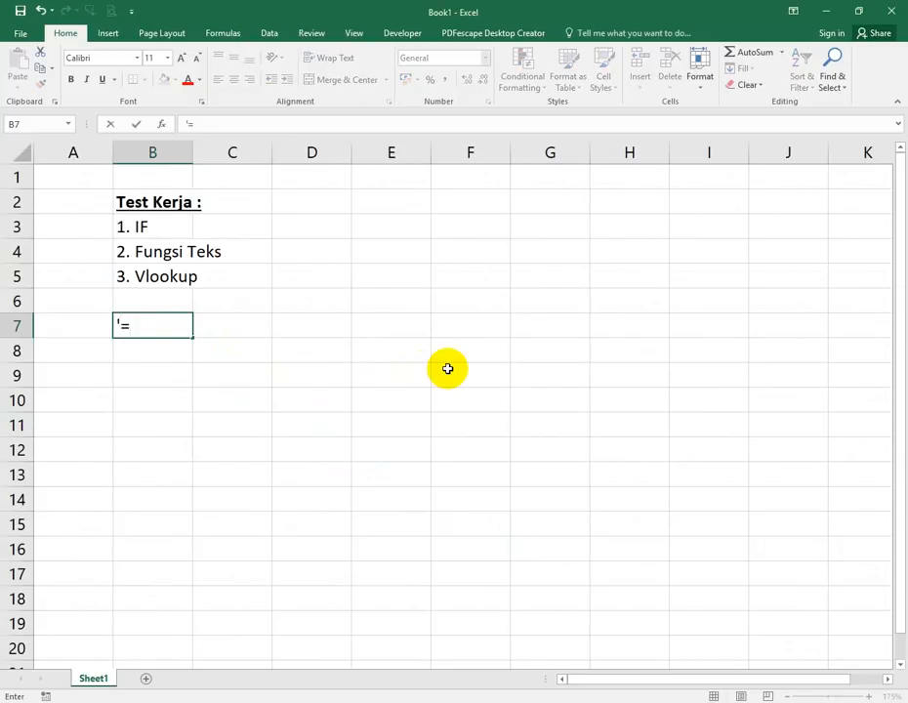
text(if(sel acuan,)
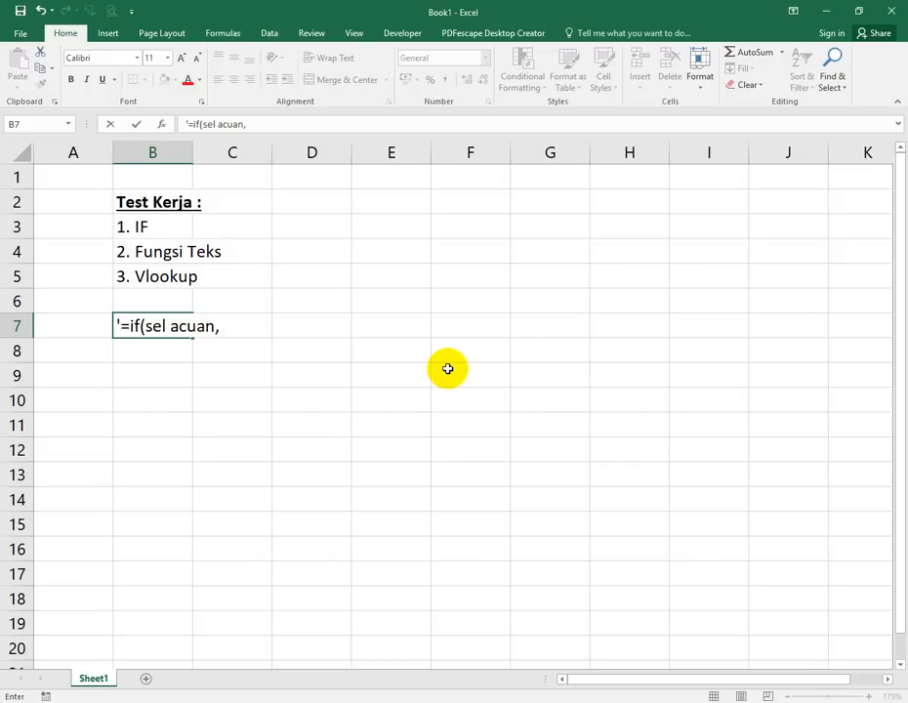
text(benar, salah))
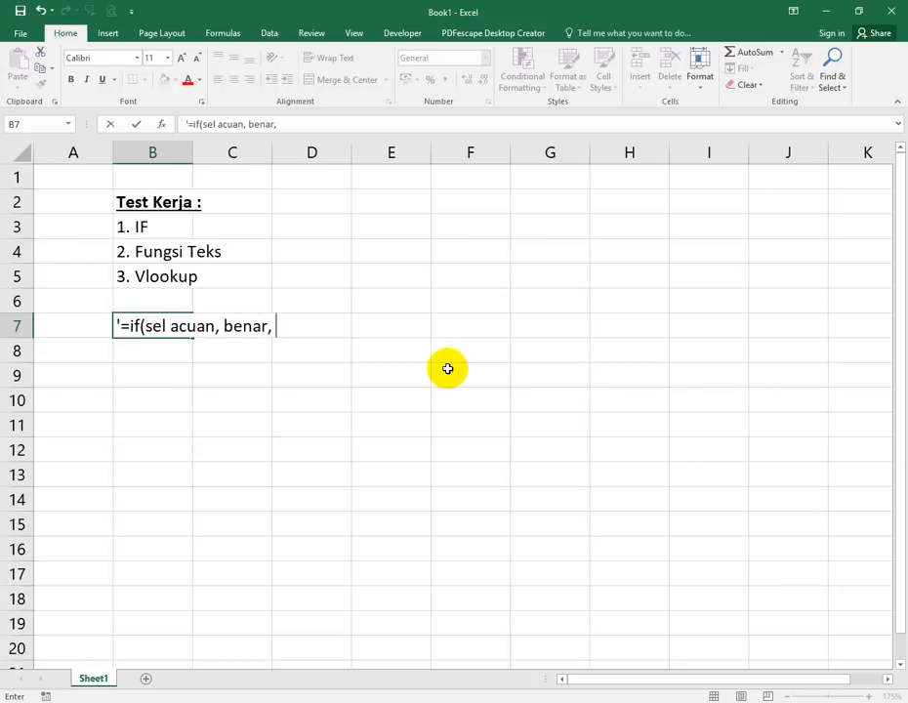
key(ctrl+Return)
Add the column headers "Kode" in B9 and "Nama" in C9.
key(Down)
key(Down)
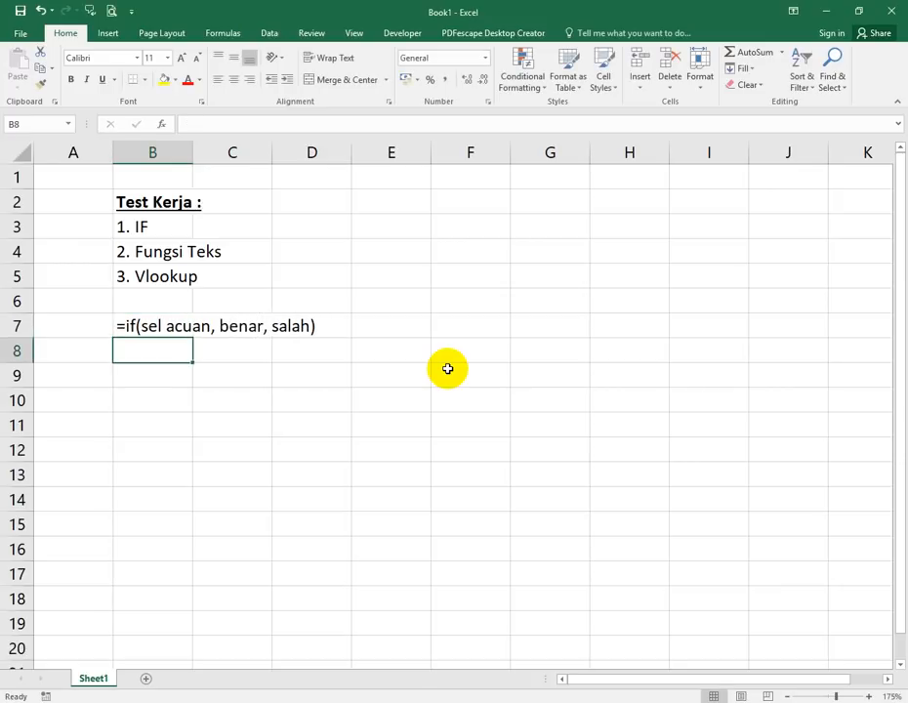
text(Kode)
key(Tab)
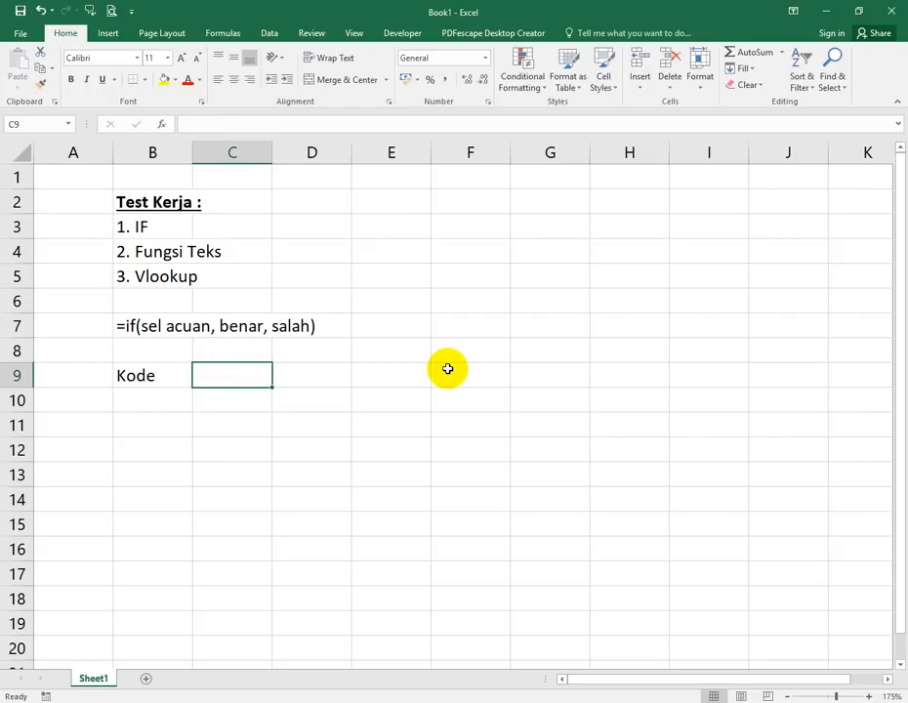
text(Nama)
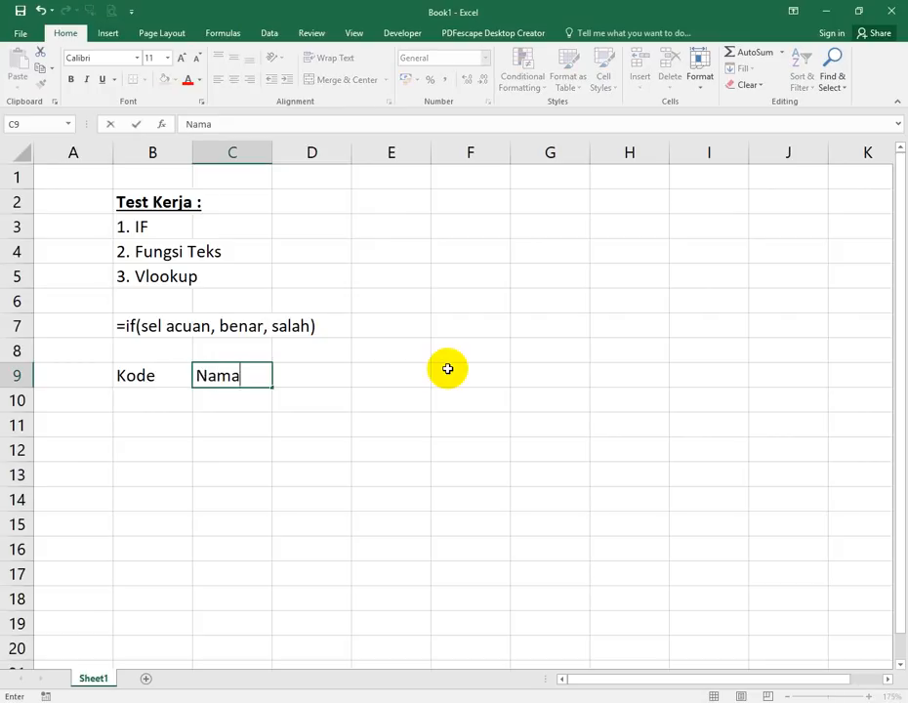
key(Return)
Fill the Kode column in B10:B13 with the codes A, B, B and A.
text(A)
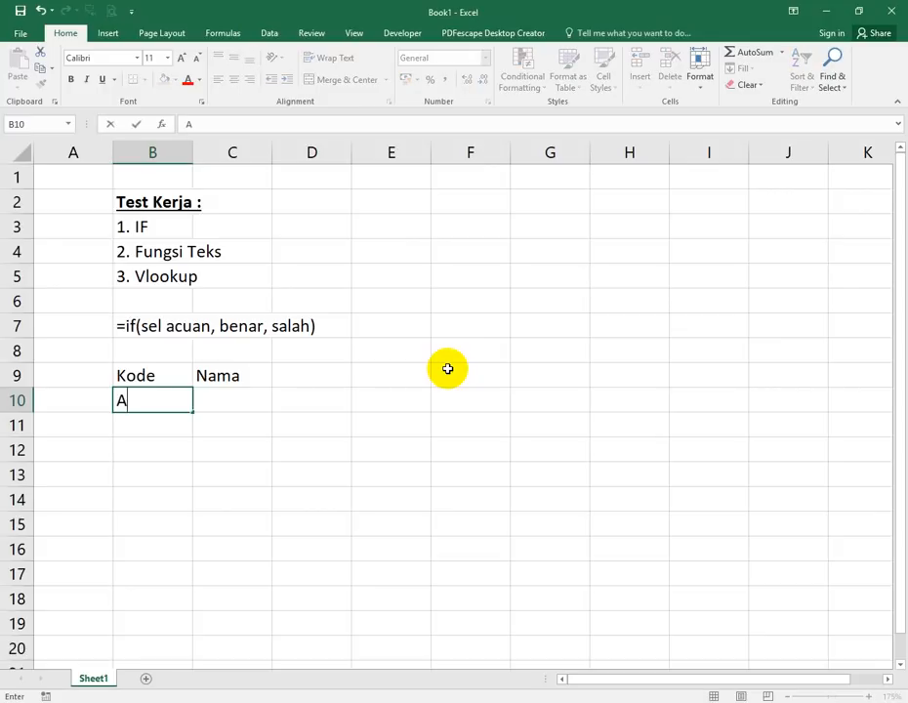
key(Return)
text(B)
key(Return)
text(B)
key(Return)
text(A)
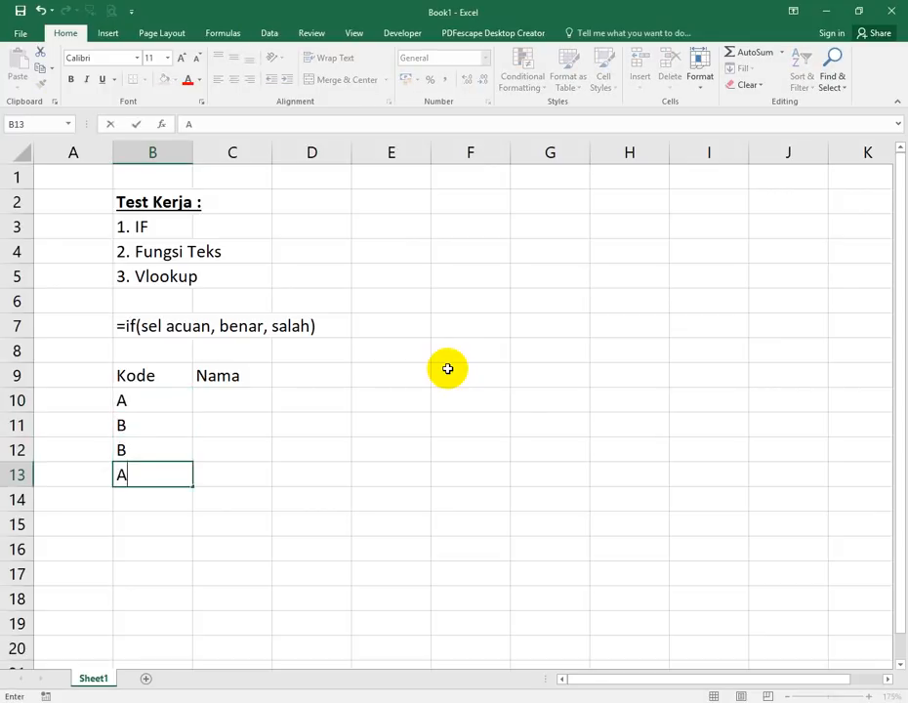
Format the header cells B9:C9 with centered alignment, yellow fill and bold text.
key(Tab)
key(Up)
key(Up)
key(Up)
key(Up)
key(shift+Left)
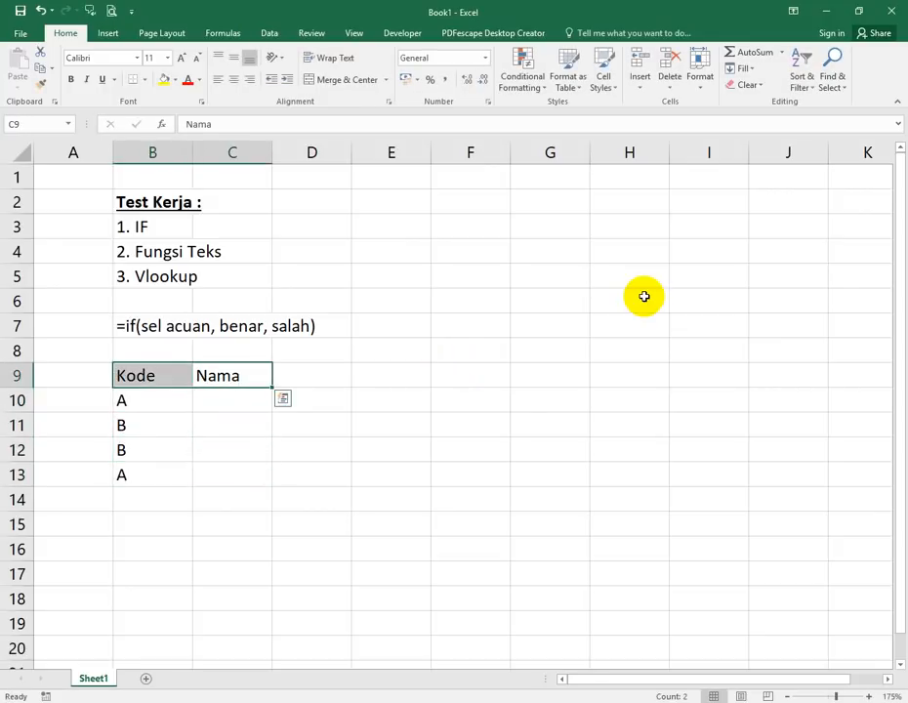
click(231, 79)
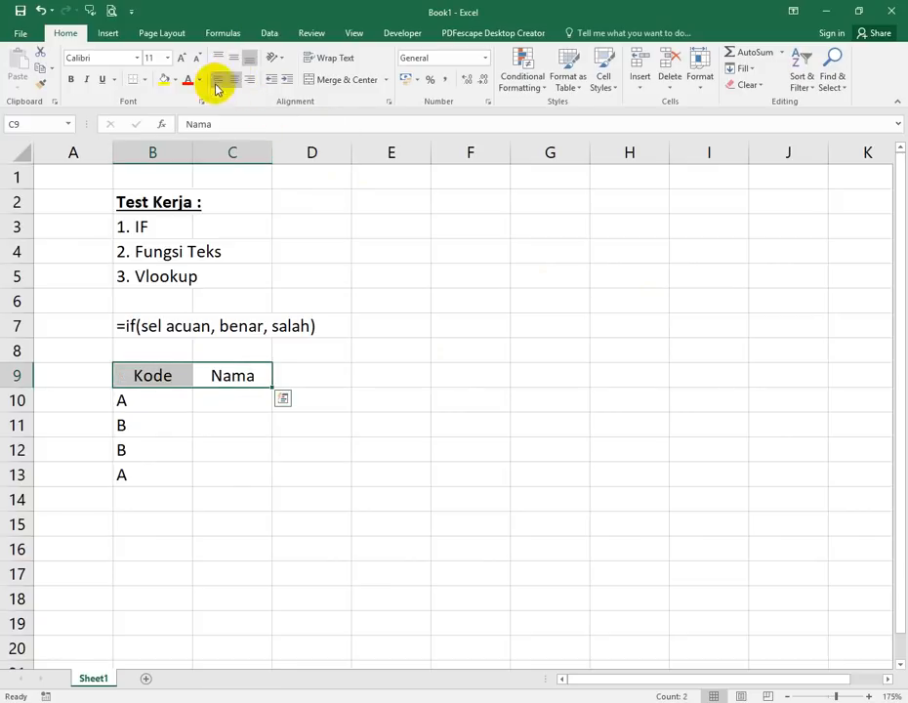
click(164, 79)
key(ctrl+b)
Center the codes in B10:B13.
drag(128, 398, 145, 466)
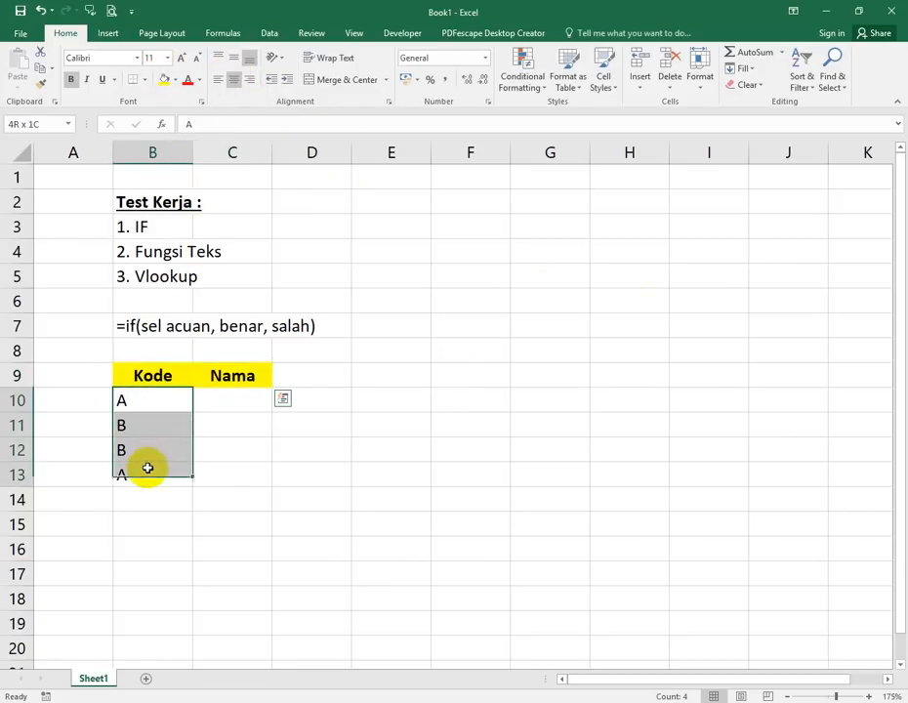
click(233, 79)
click(258, 415)
Apply all borders to the table B9:C13 and widen the Nama column so it reaches the end of the syntax text.
drag(156, 376, 220, 470)
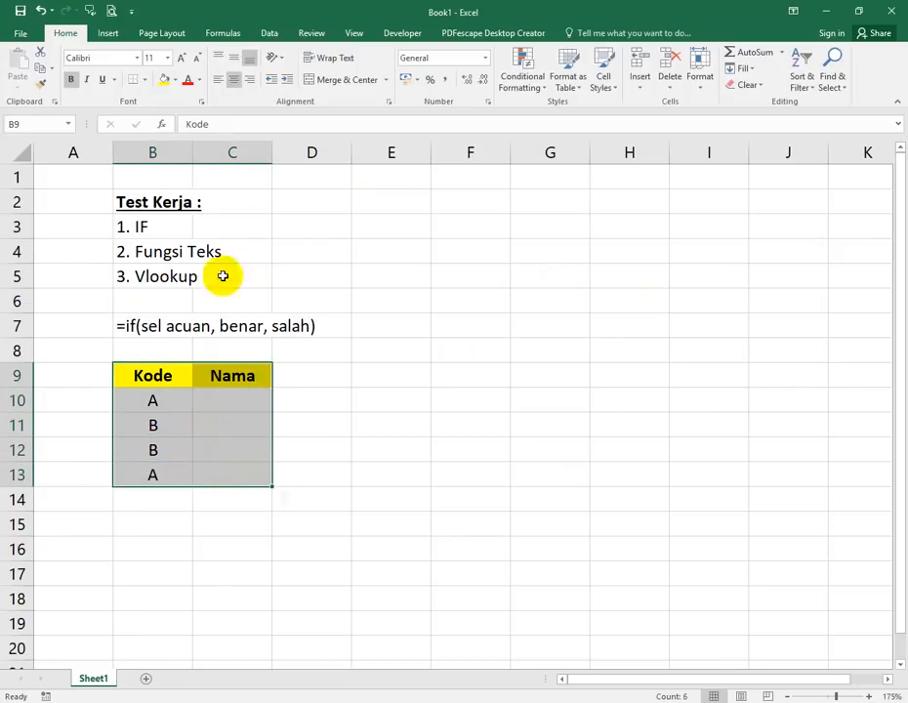
click(142, 79)
click(172, 204)
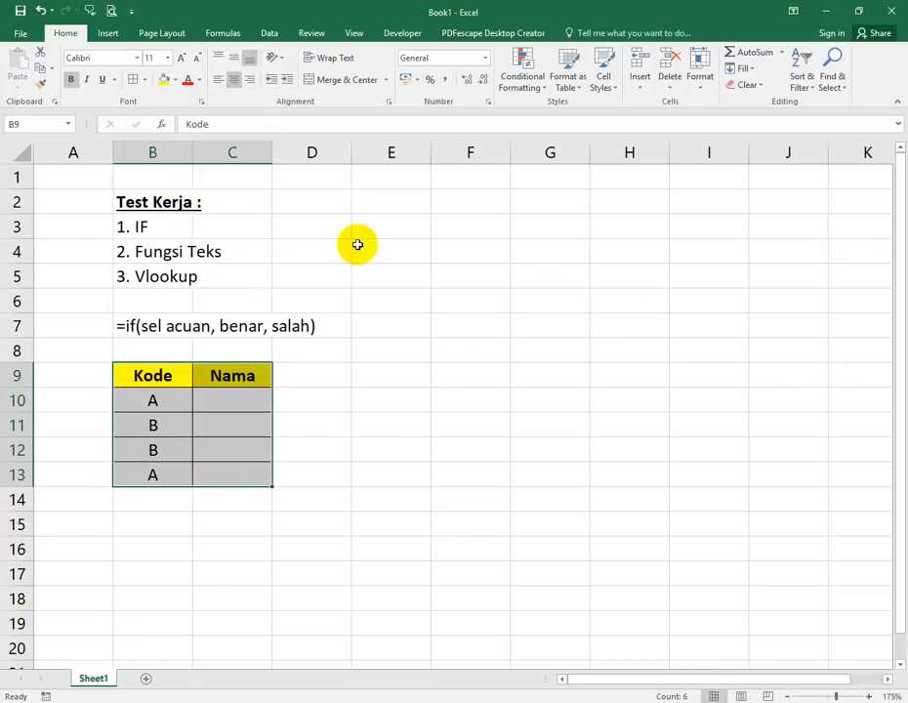
click(354, 243)
drag(269, 156, 316, 161)
click(278, 386)
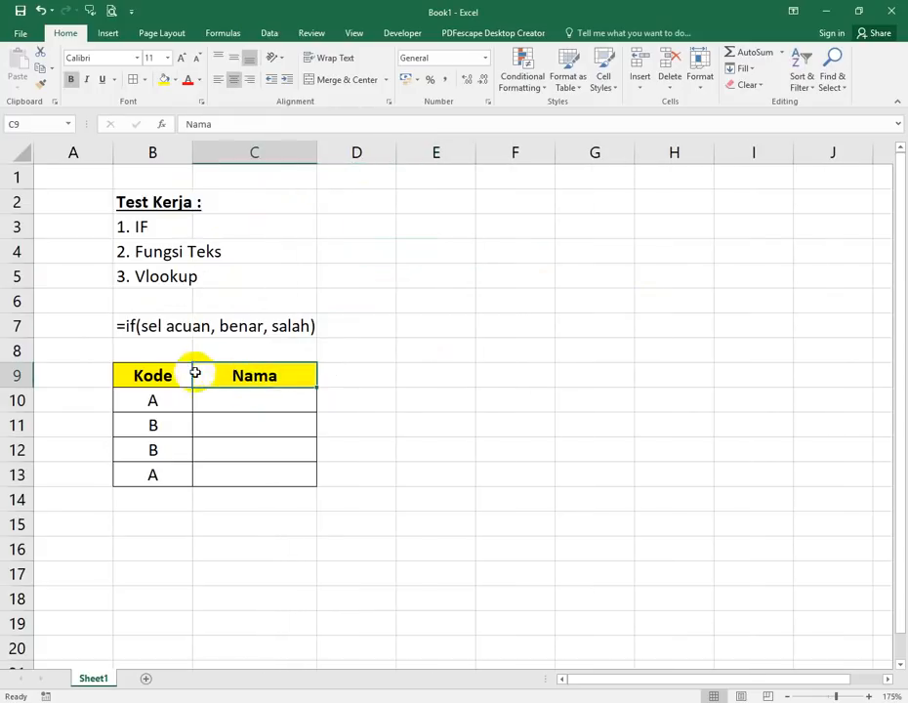
Make the first code in B10 red and bold.
click(153, 398)
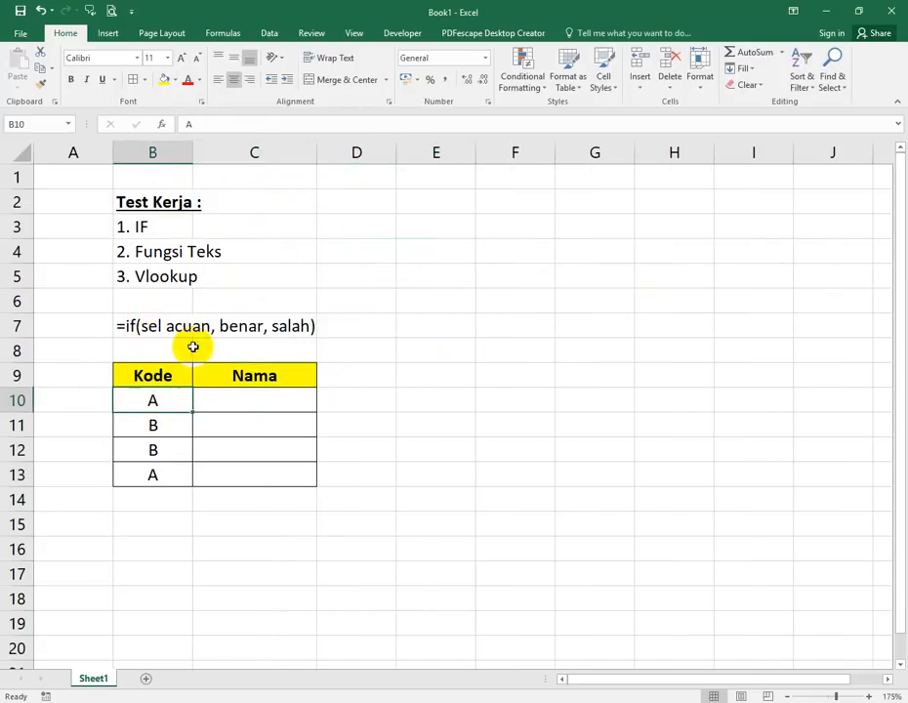
click(187, 80)
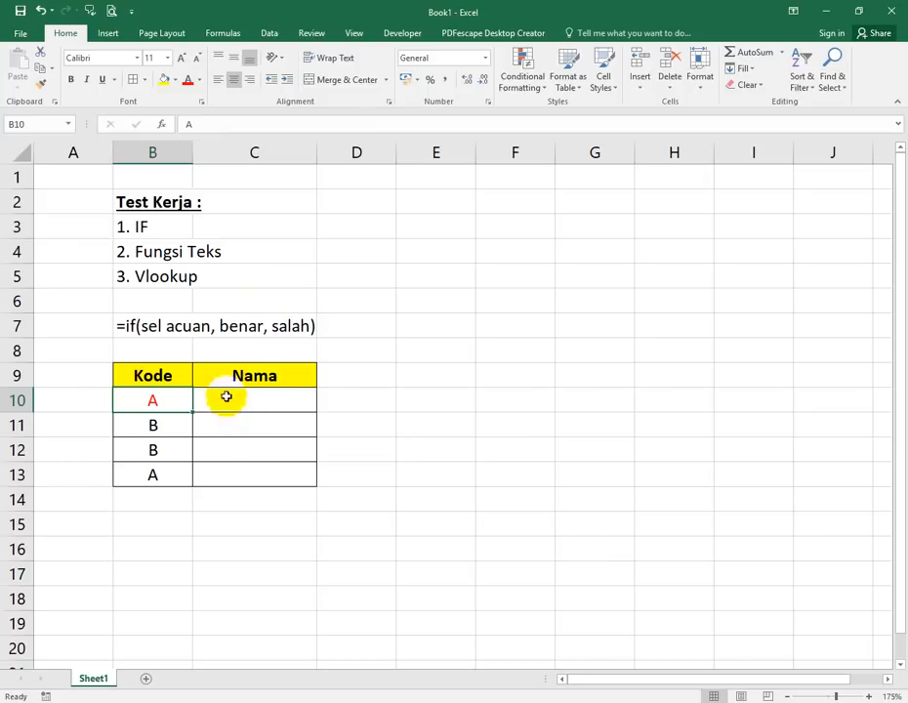
click(70, 80)
click(217, 400)
click(156, 395)
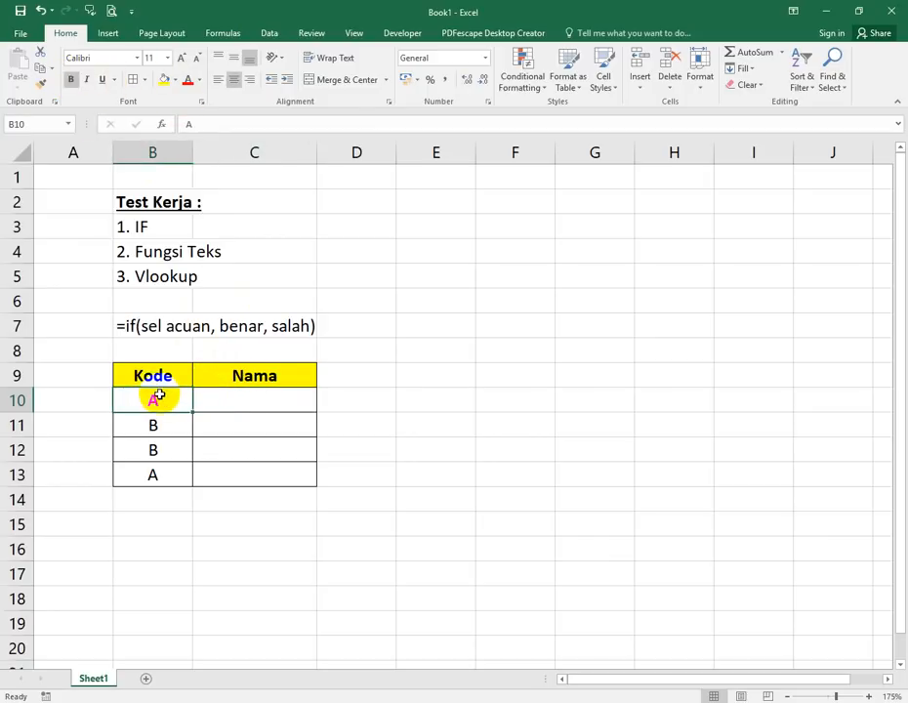
Enter the formula =IF(B10="a";"Apel";"Belimbing") in C10.
click(237, 399)
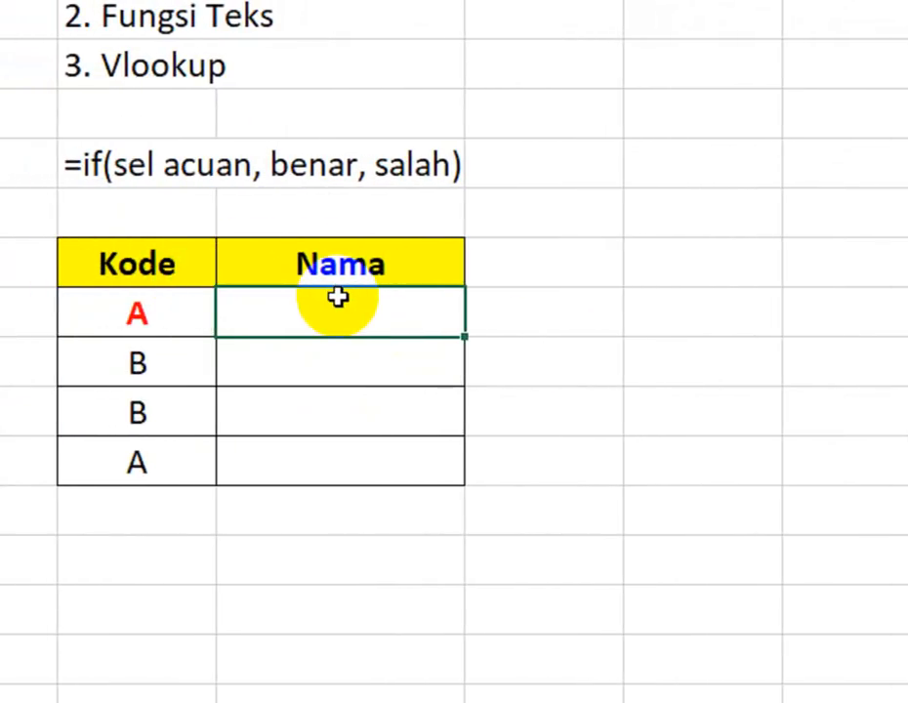
text(=if)
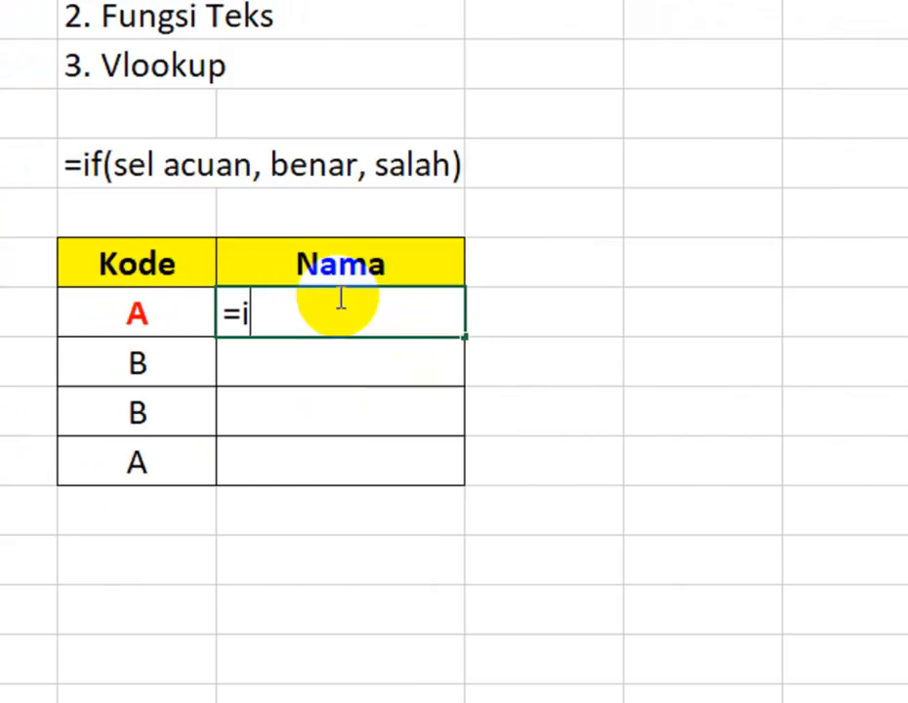
text(()
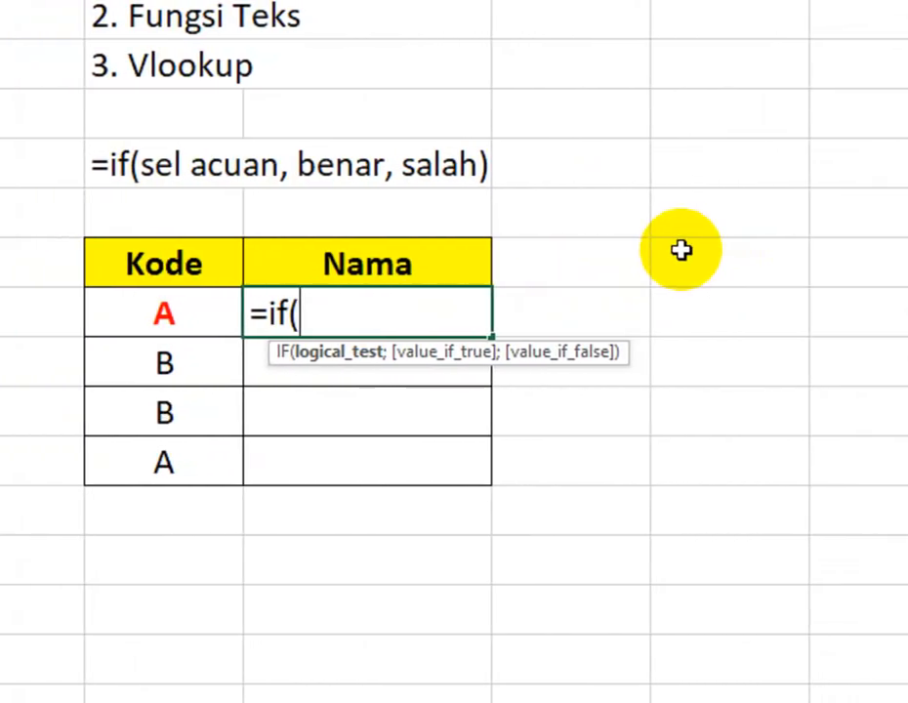
key(Left)
text(=)
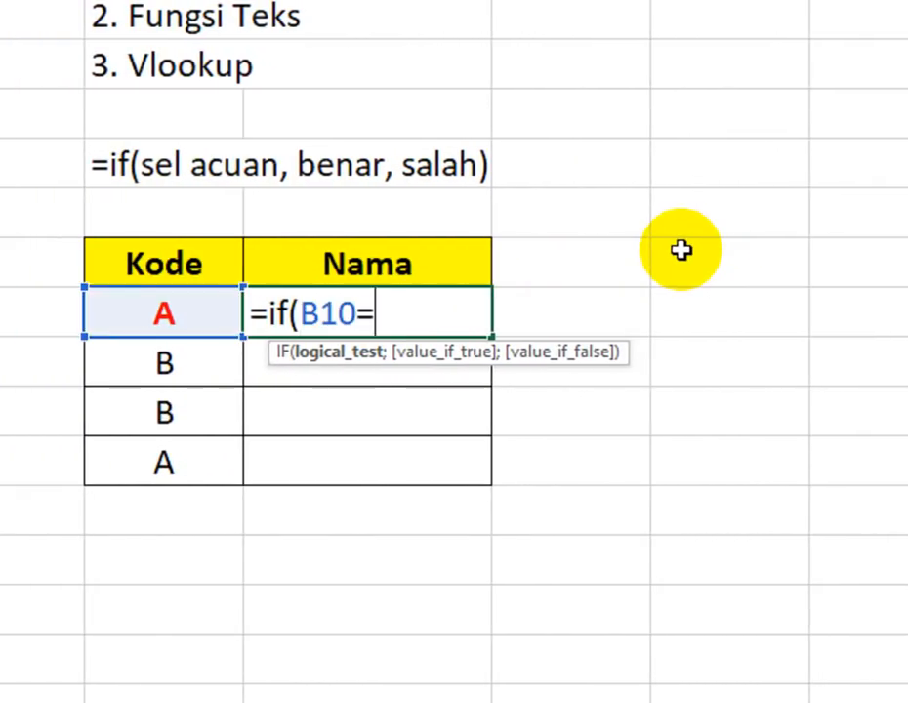
text("a";)
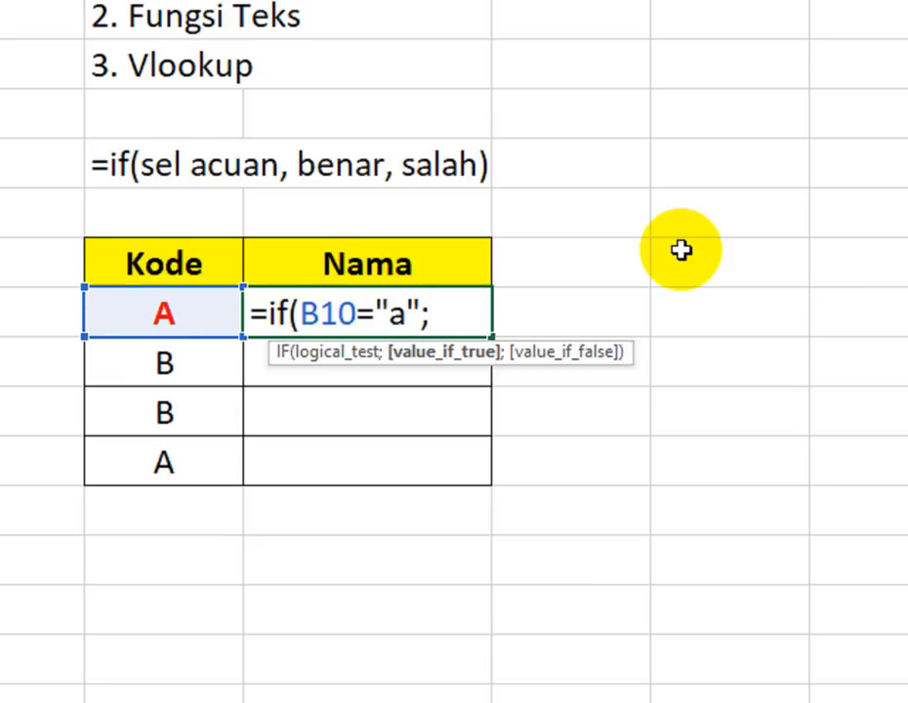
text("Apel";")
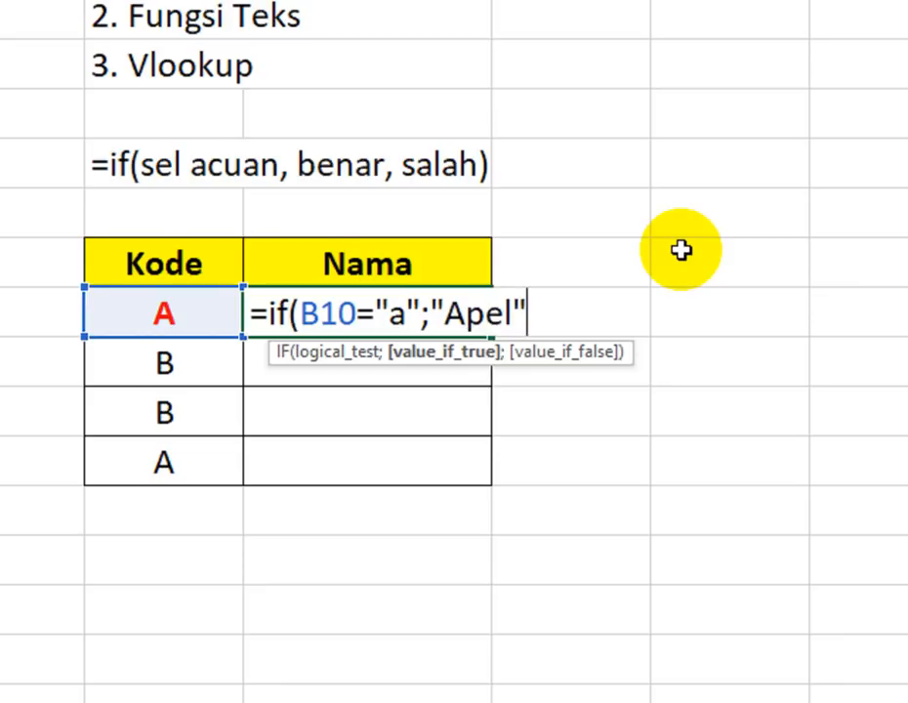
text(B)
key(BackSpace)
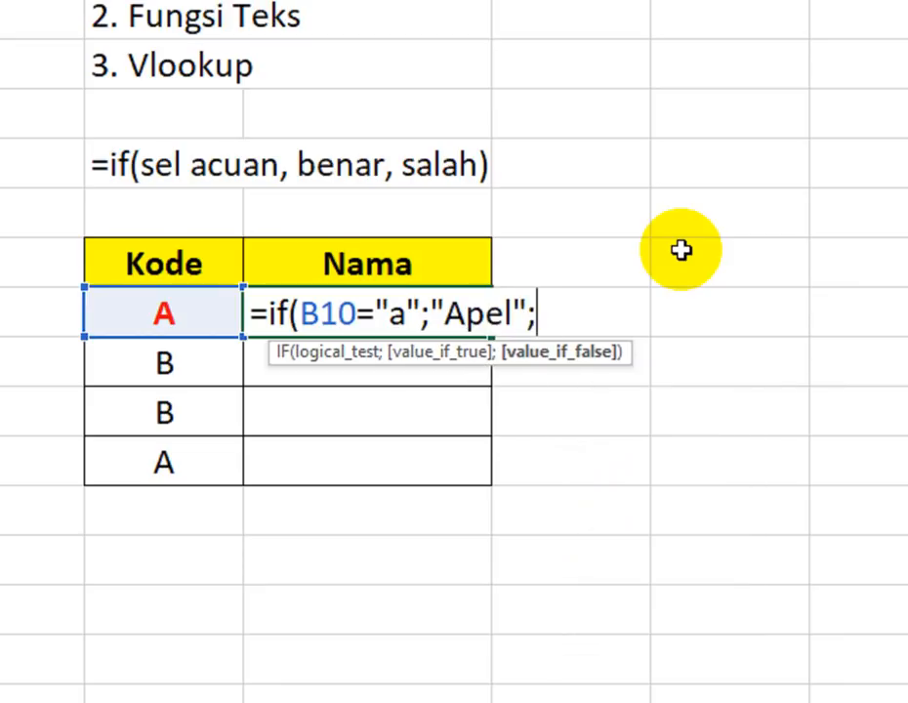
text("Belimbing"))
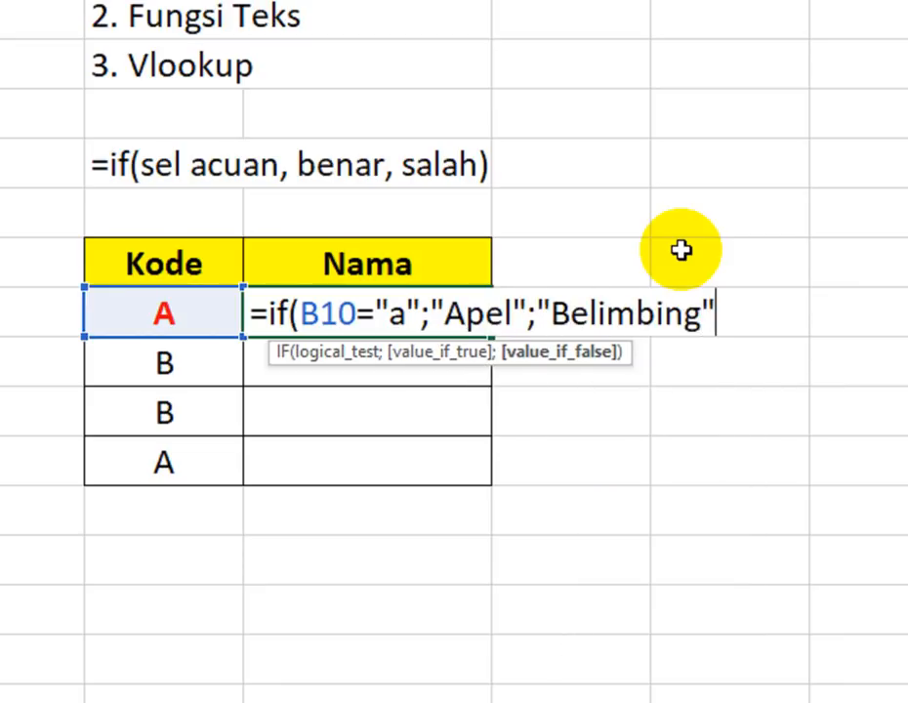
key(Return)
Fill the IF formula in C10 down through C13.
key(Up)
key(F2)
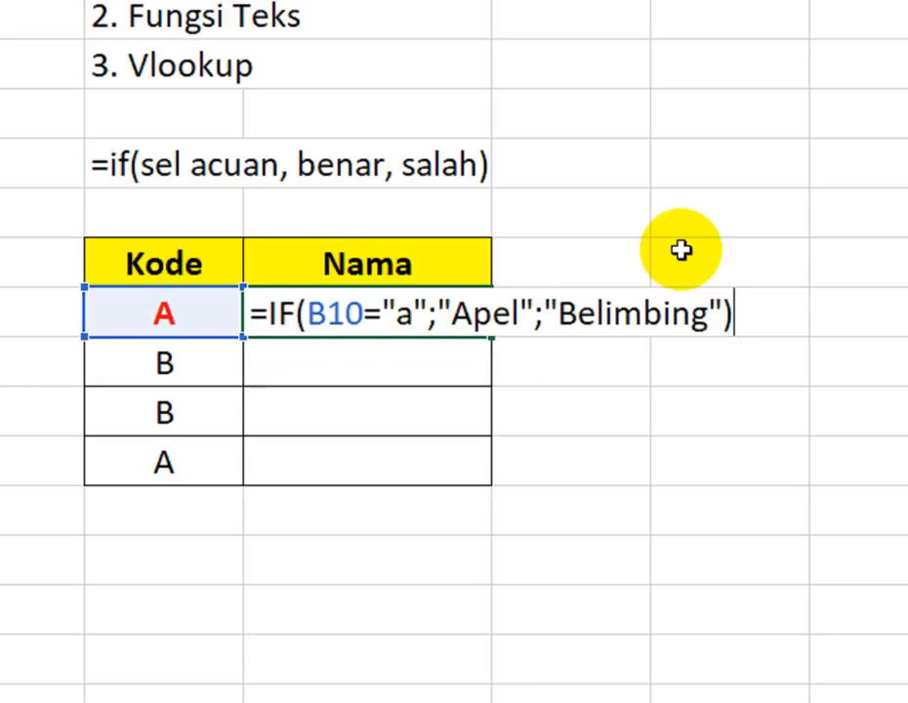
key(Escape)
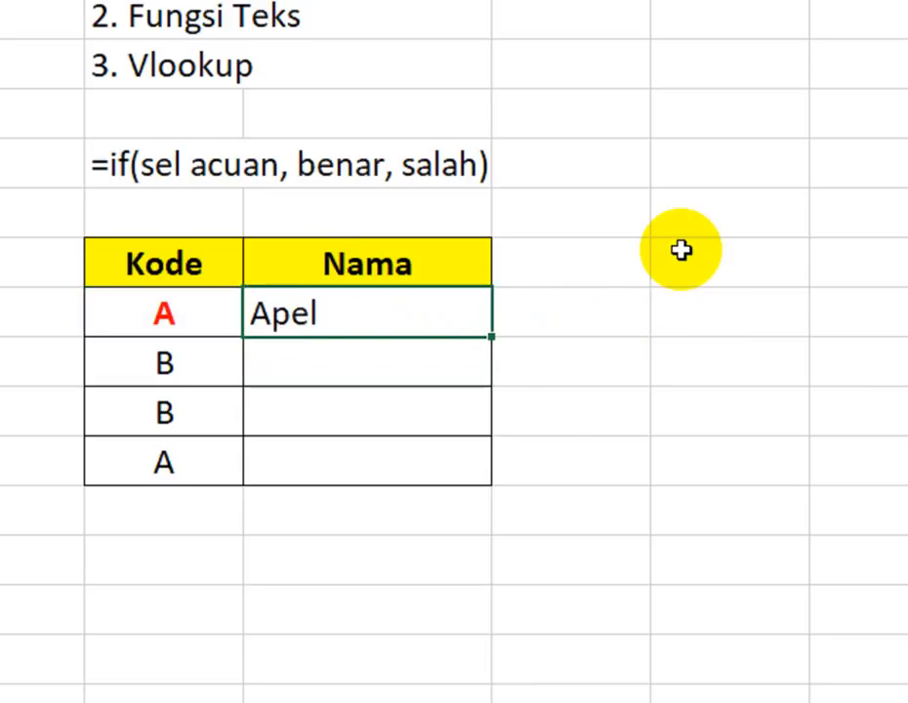
key(shift+Down)
key(shift+Down)
key(shift+Down)
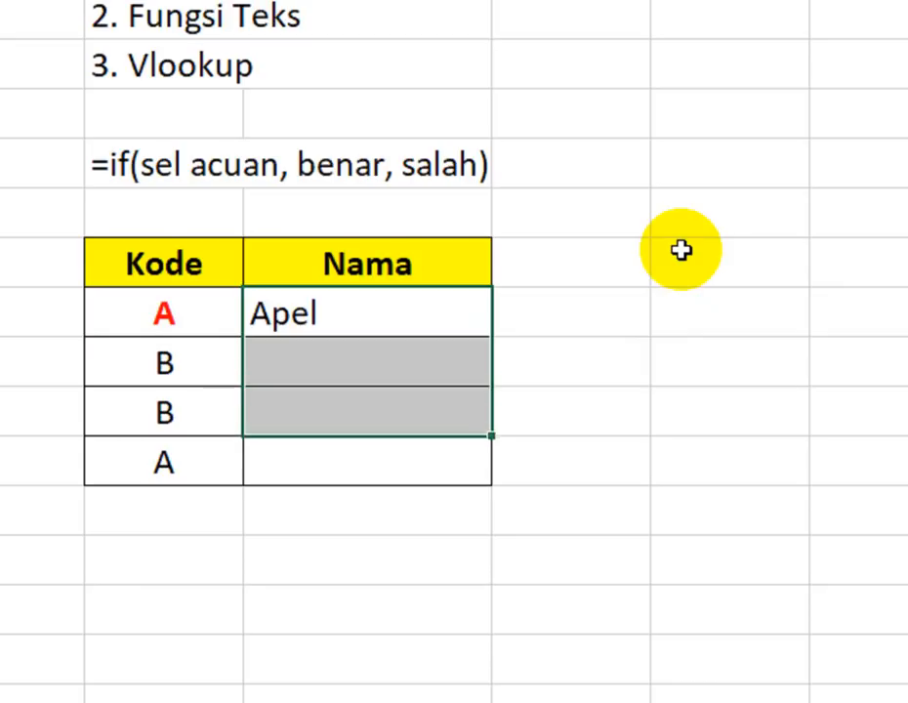
key(ctrl+d)
Change the code in B13 to Z and inspect the IF formula beside it in C13.
key(Down)
key(Left)
key(Down)
key(Down)
text(Z)
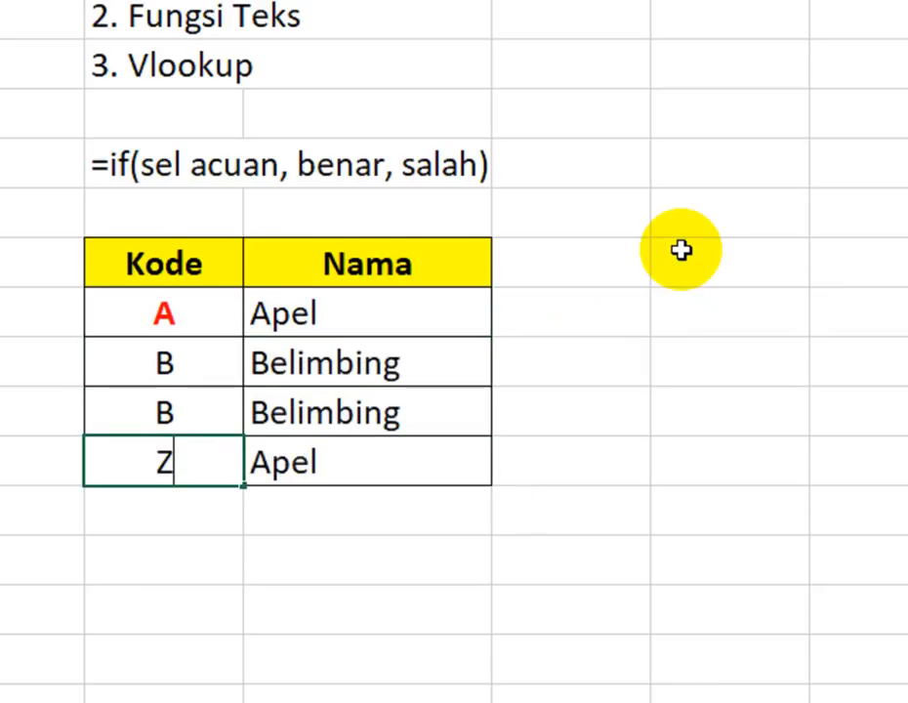
key(Tab)
key(Left)
key(Right)
key(F2)
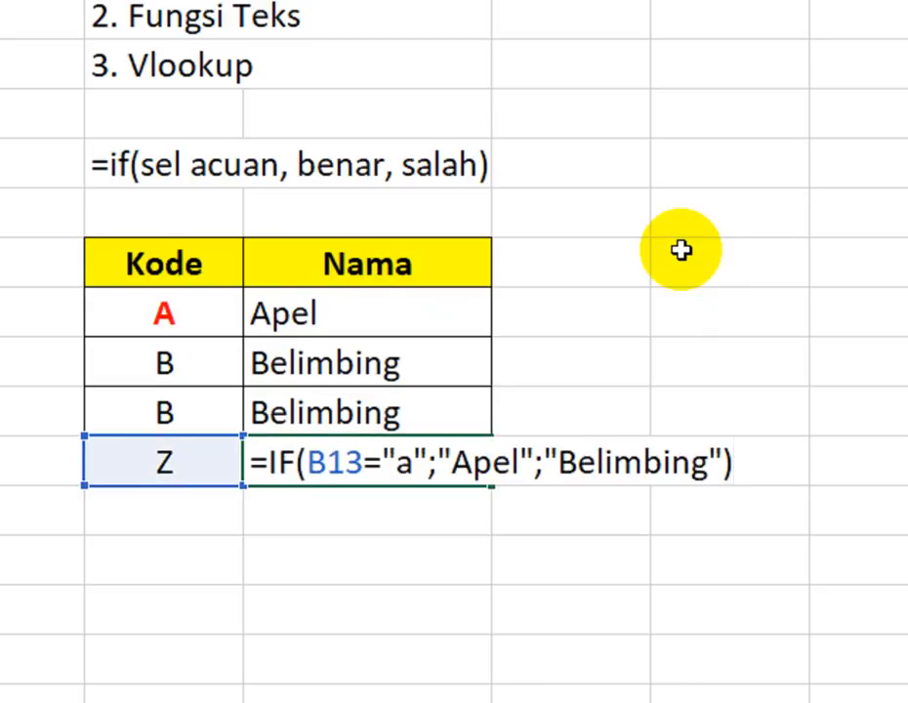
key(Escape)
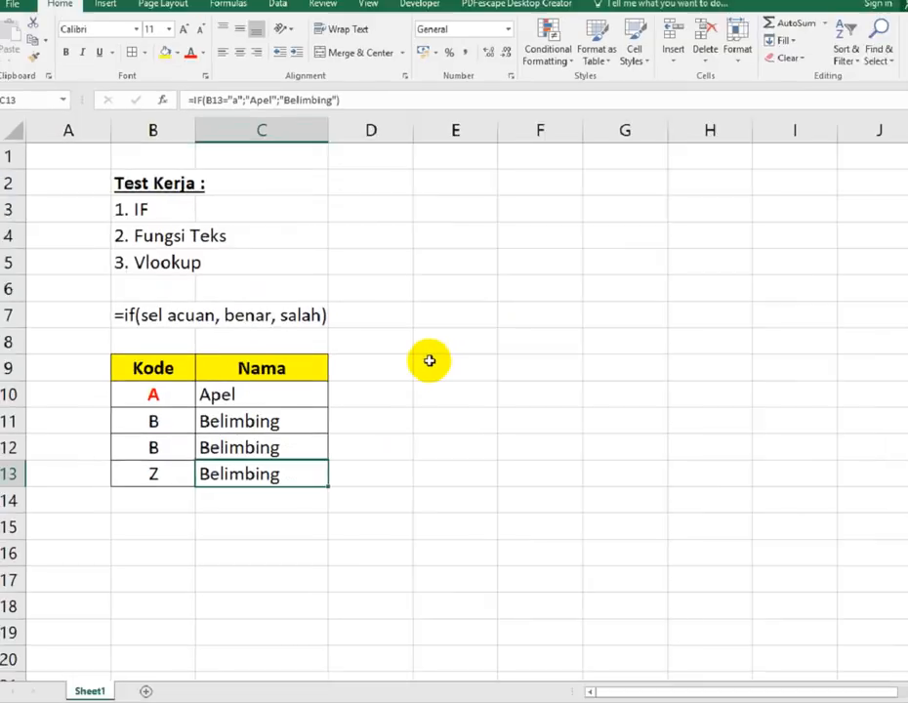
Widen the Nama column slightly and center the names in C10:C13.
click(683, 232)
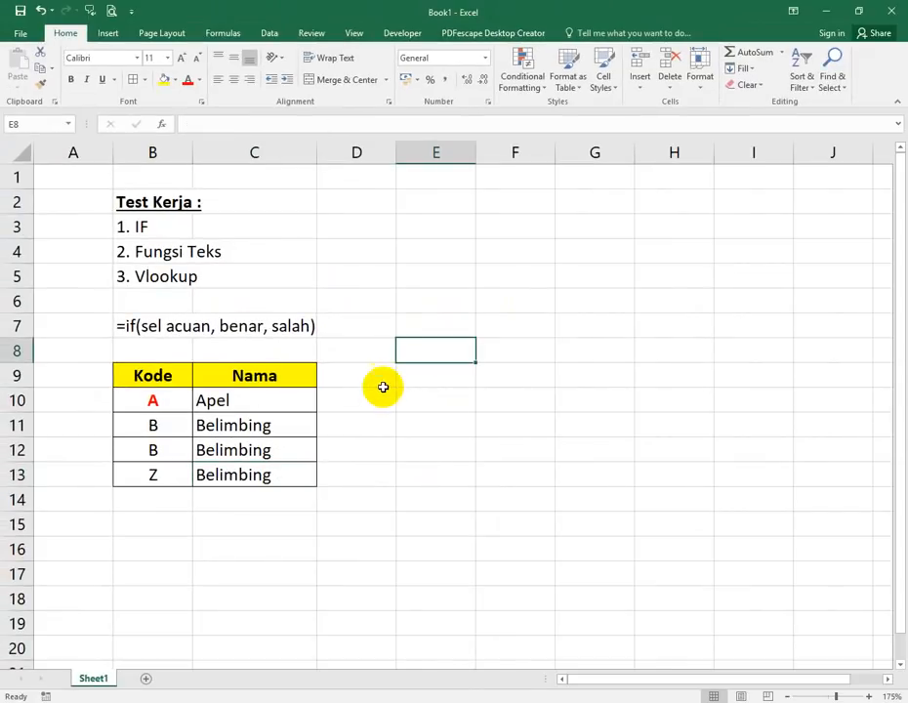
click(403, 397)
drag(316, 154, 337, 149)
click(365, 475)
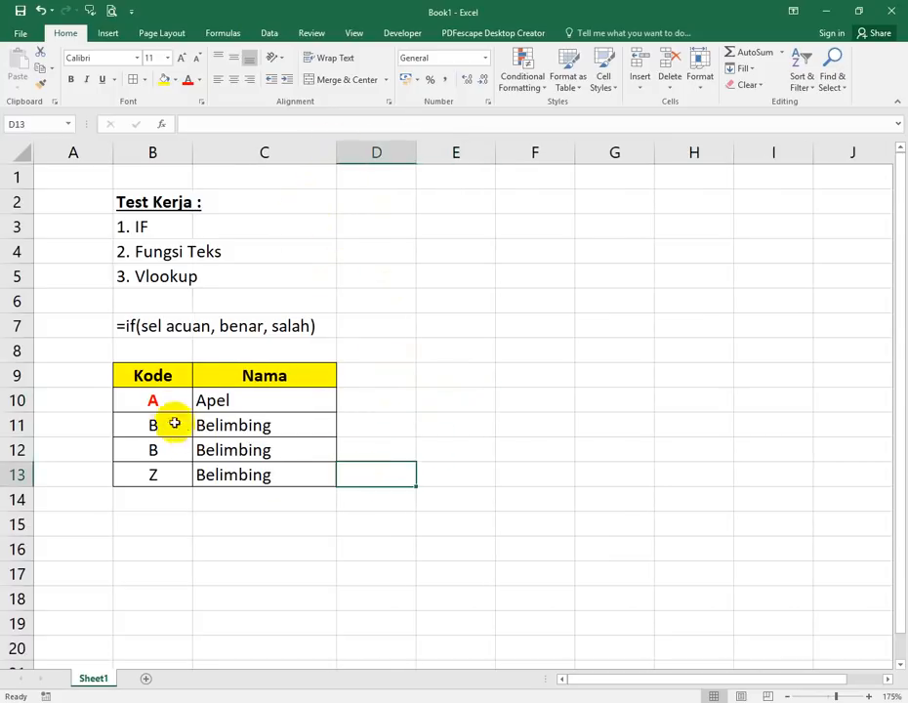
drag(239, 400, 254, 476)
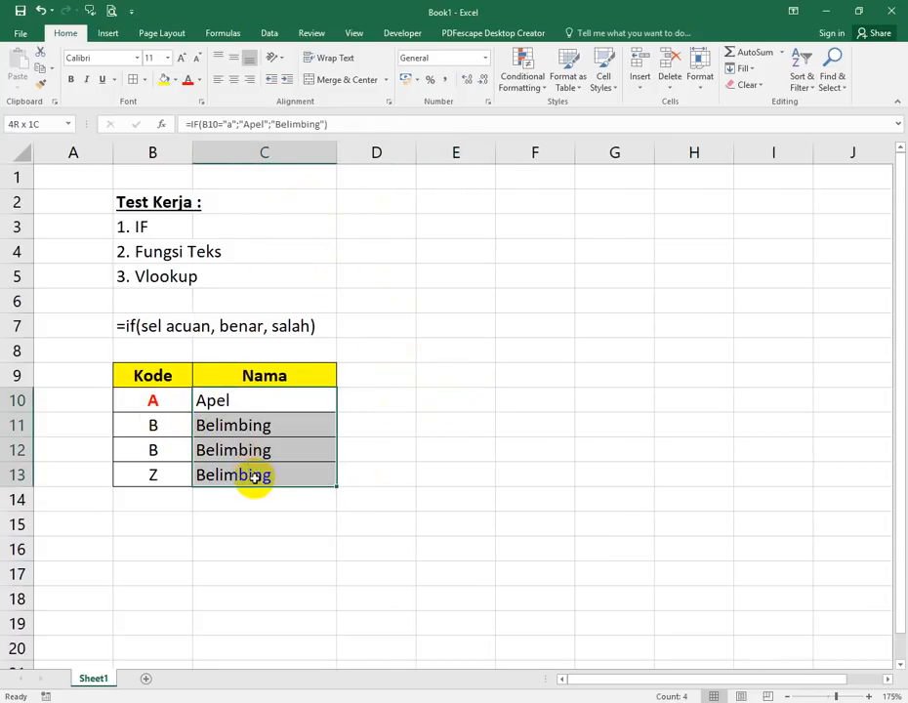
click(234, 79)
click(456, 419)
Change the codes in B10, B11 and B12 to A1, B2 and B3.
click(181, 403)
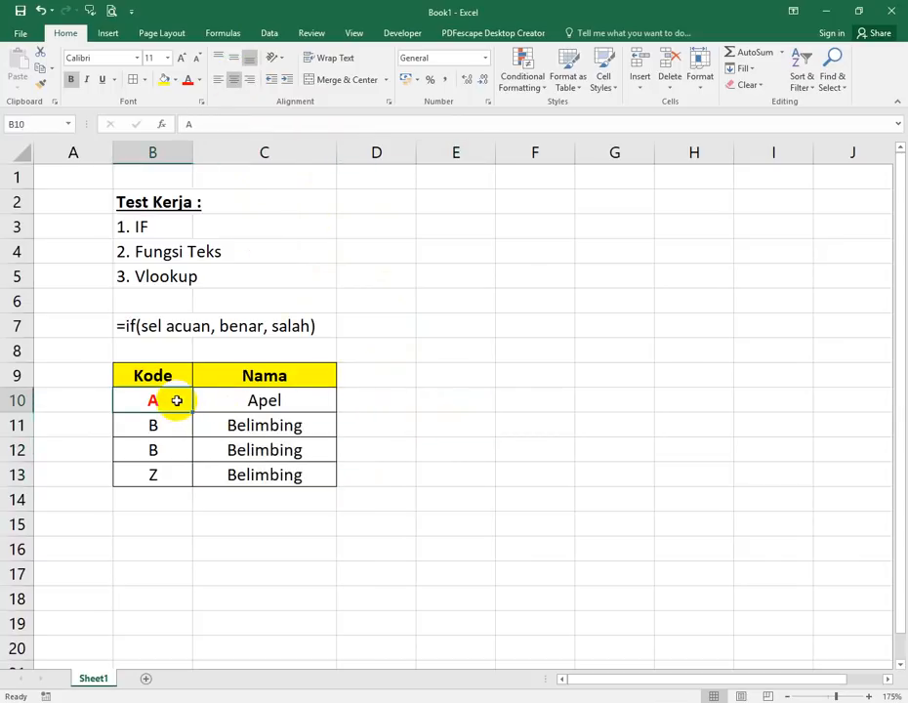
text(aA1)
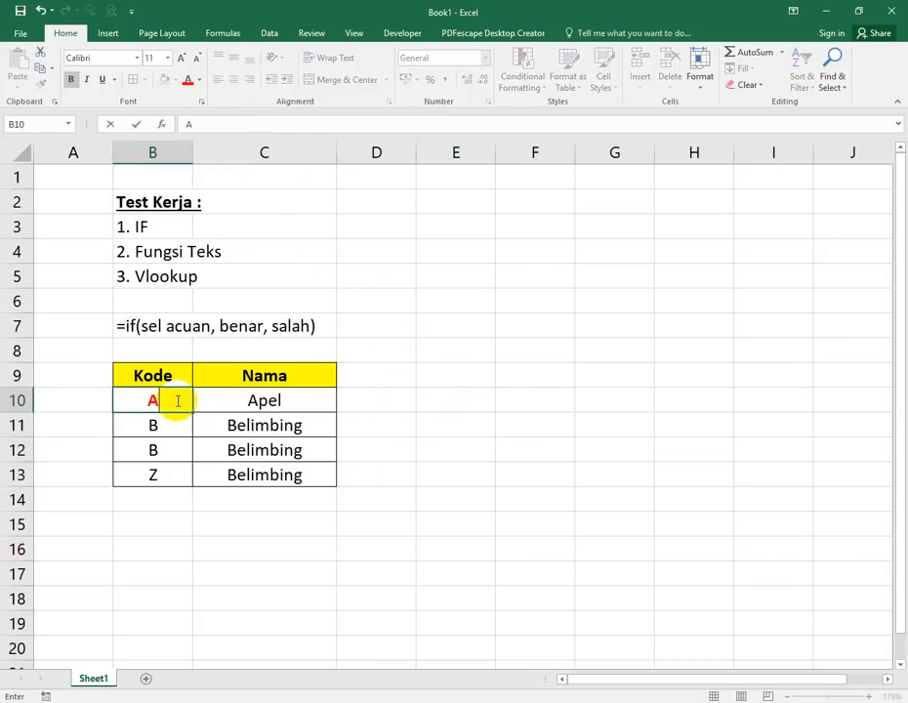
key(Return)
key(F2)
text(2)
key(Return)
key(F2)
text(3)
key(Return)
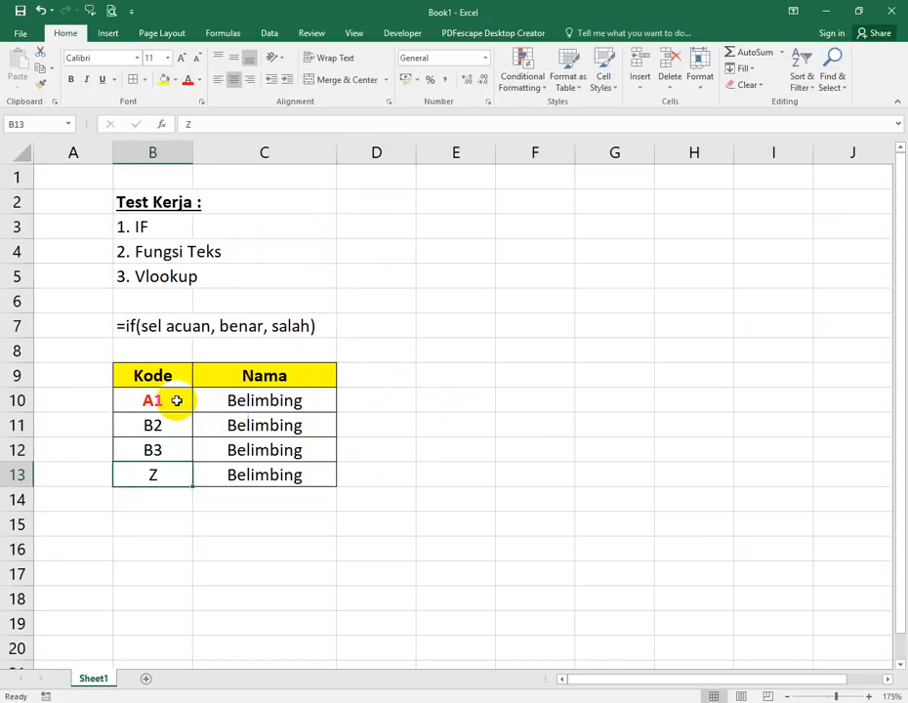
Replace the last code in B13 with A4.
key(BackSpace)
text(B)
key(BackSpace)
text(A1)
key(BackSpace)
text(4)
key(Tab)
Clear the formulas from the Nama cells C10:C13.
key(Up)
key(Up)
key(Up)
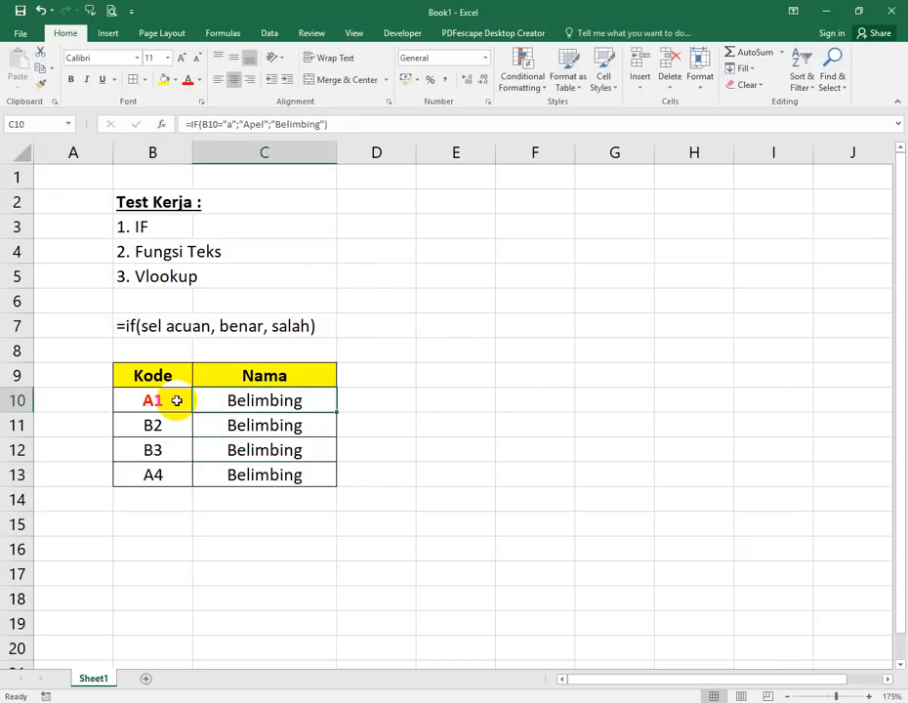
shift+click(247, 470)
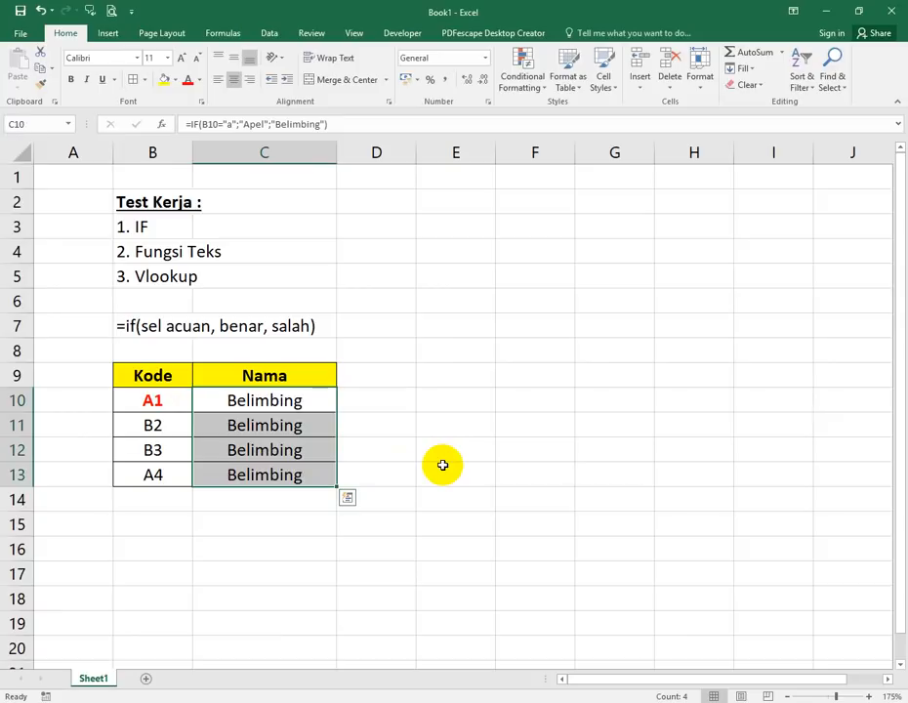
key(Delete)
key(Down)
key(Up)
key(Left)
key(Right)
key(Up)
key(Up)
key(Up)
key(Left)
key(Right)
key(Right)
key(Left)
key(Left)
key(Right)
key(Right)
key(Left)
key(Left)
key(Left)
key(Up)
key(Up)
key(Up)
key(Right)
key(Down)
key(Down)
key(Down)
key(Down)
key(Down)
key(Down)
key(Right)
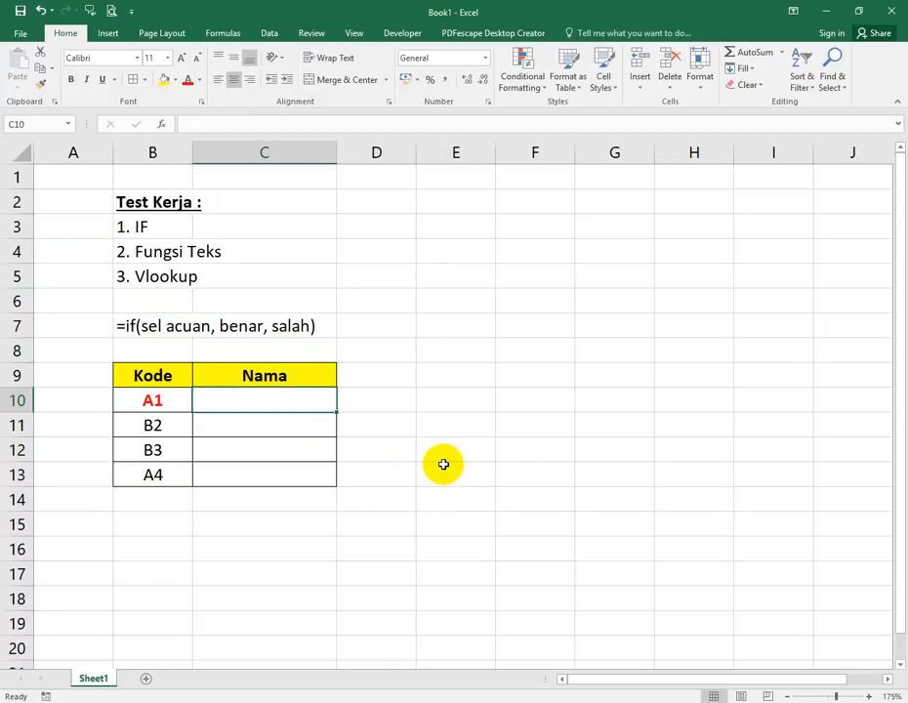
Enter the formula =LEFT(B10;1) in C10 to extract the first character of the code.
text(=)
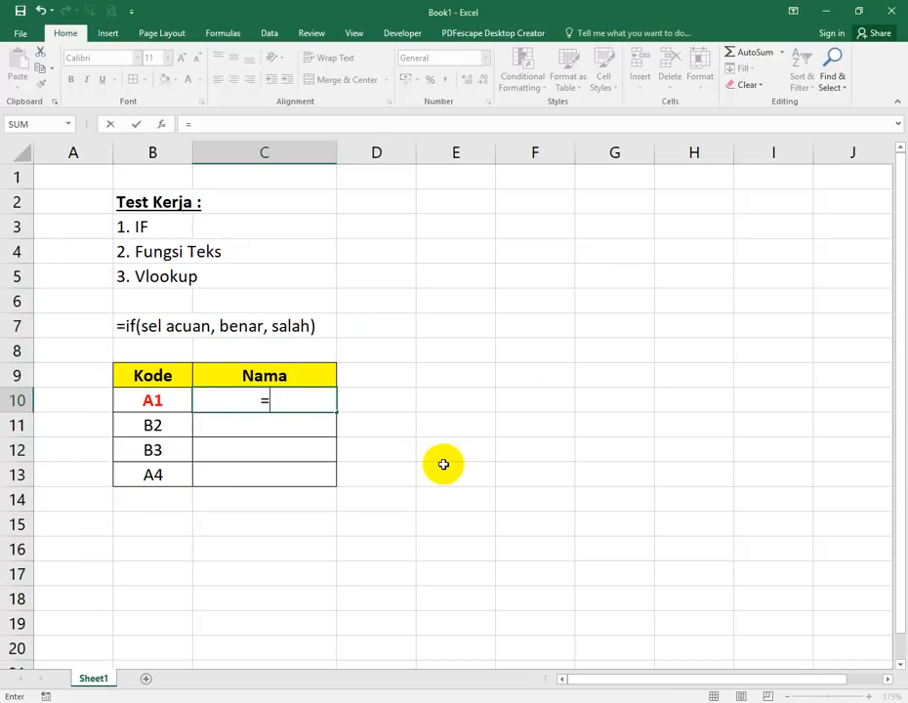
text(left()
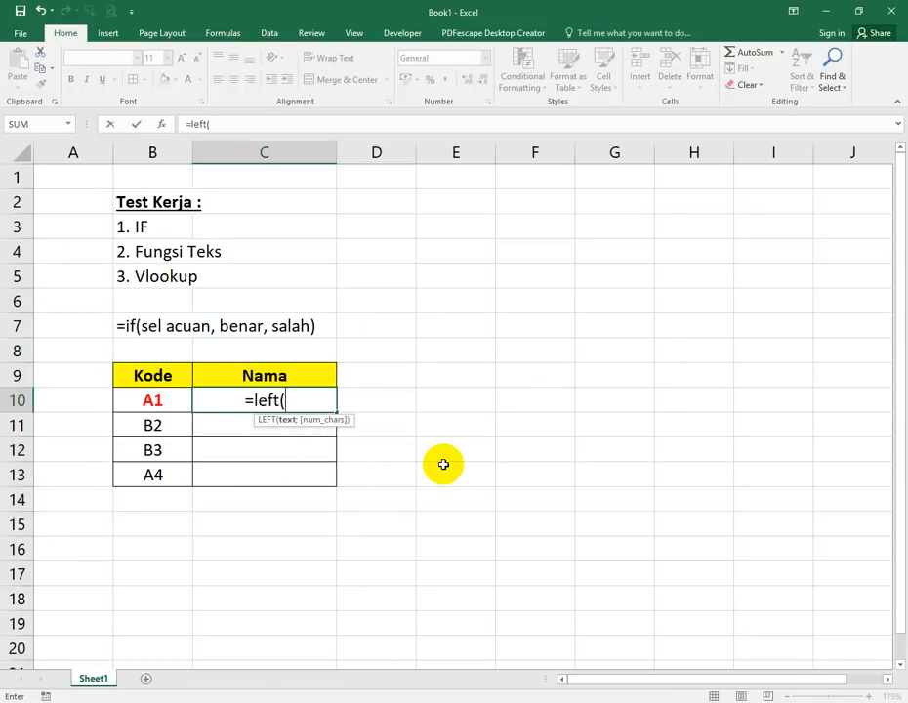
key(Left)
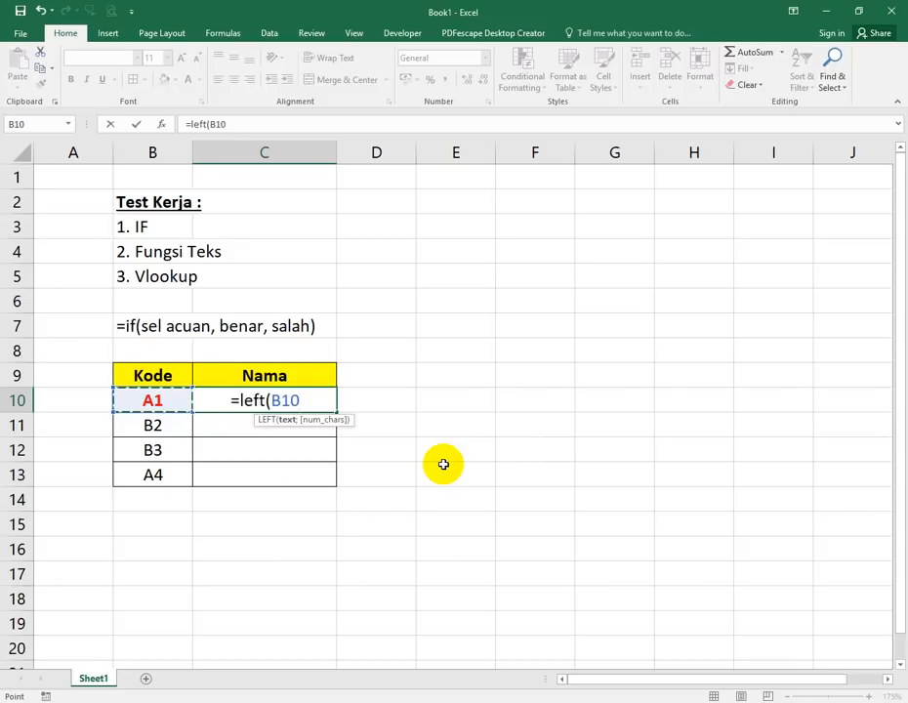
text(;1))
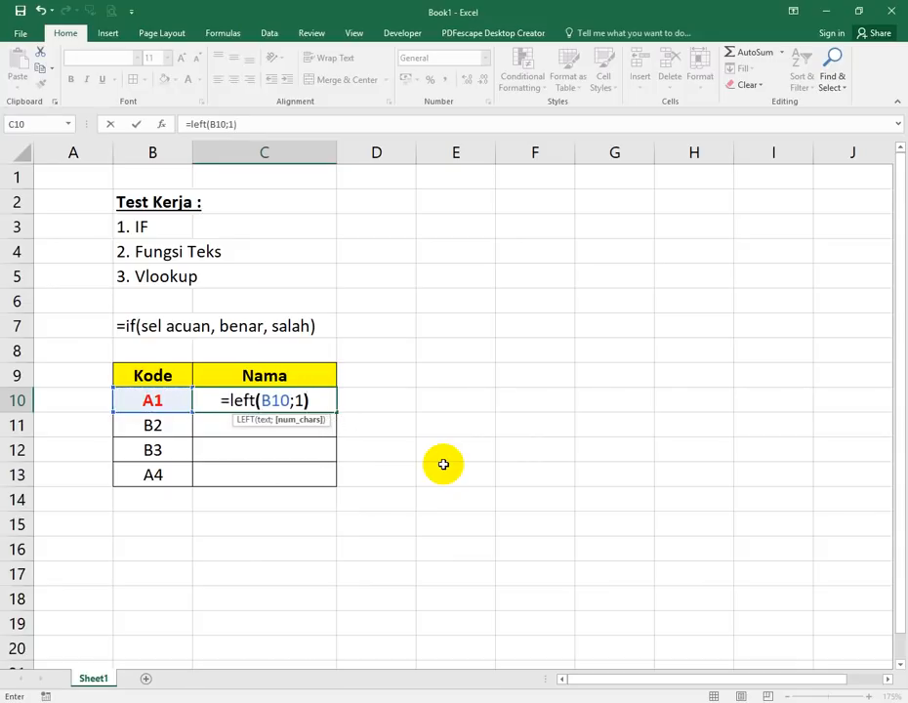
key(Return)
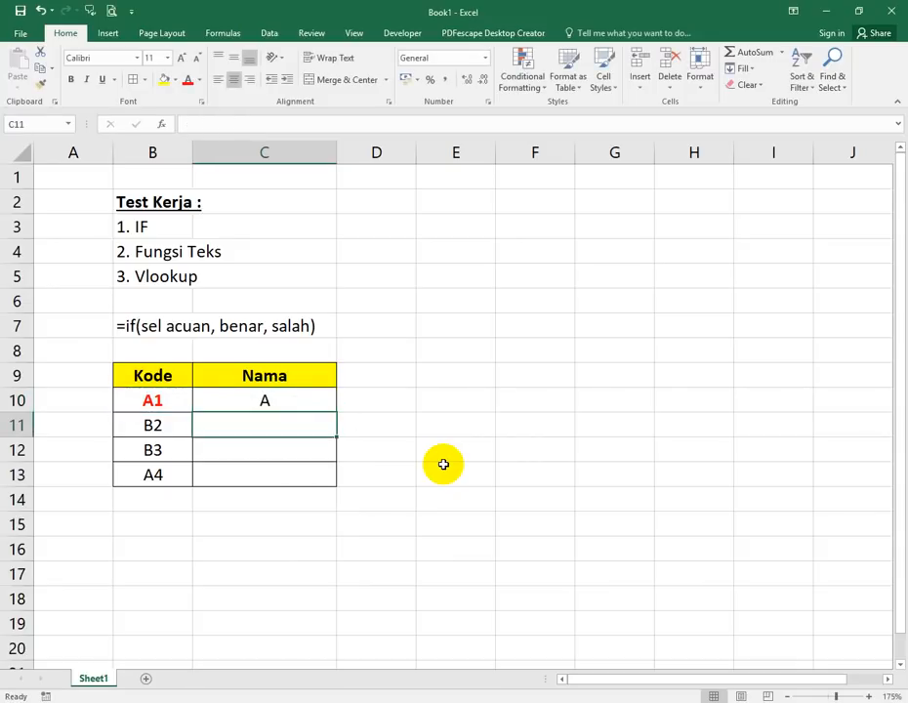
Wrap the LEFT formula in C10 in an IF so it reads =IF(LEFT(B10;1)="a";"Apel";"Belimbing").
click(263, 397)
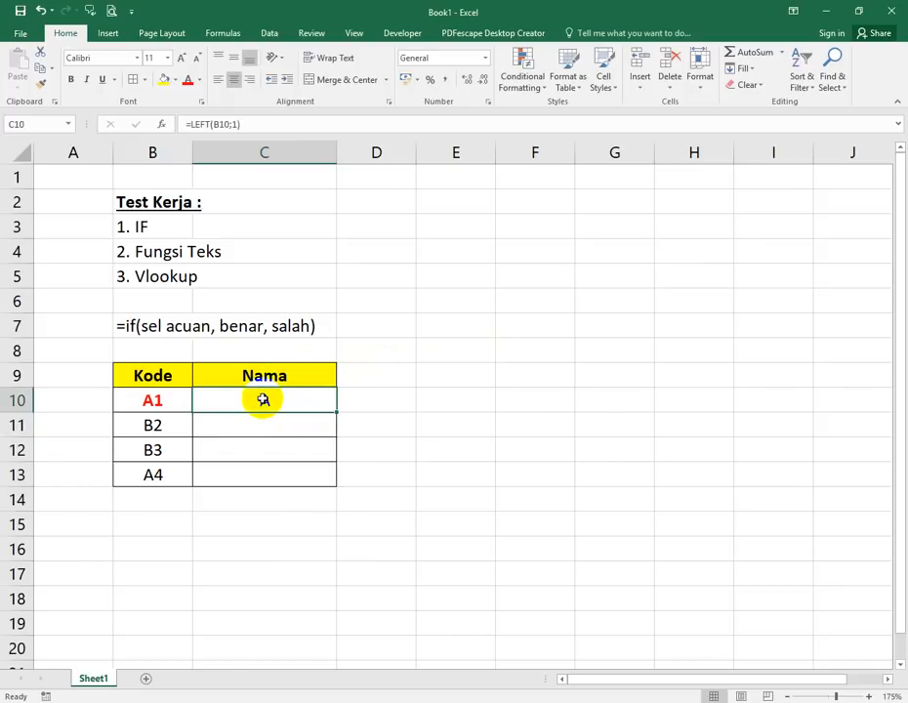
double_click(263, 399)
click(222, 400)
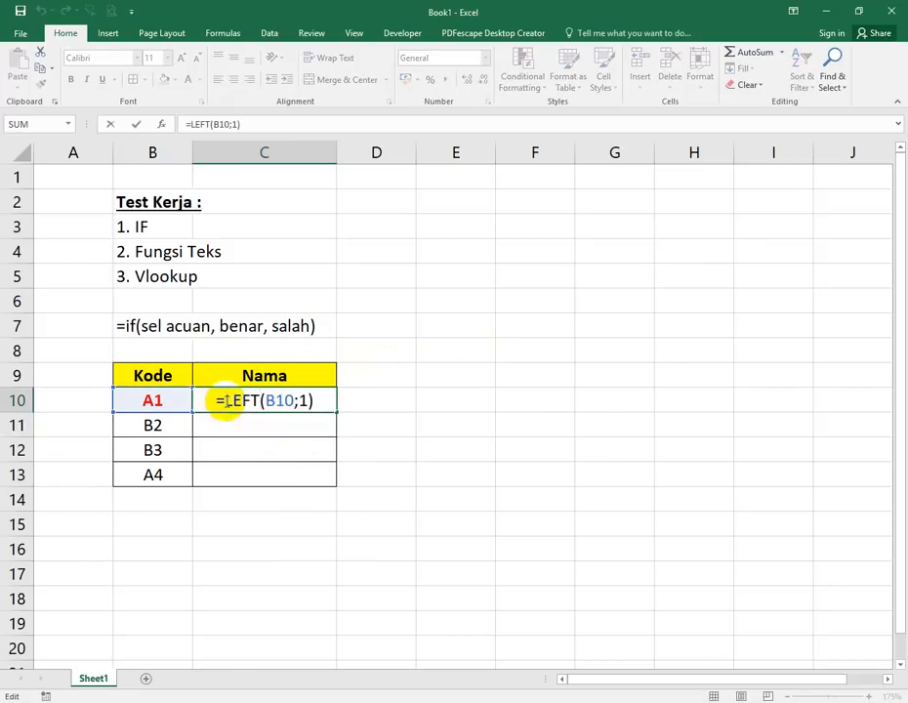
text(if(LEFT(B10;1))
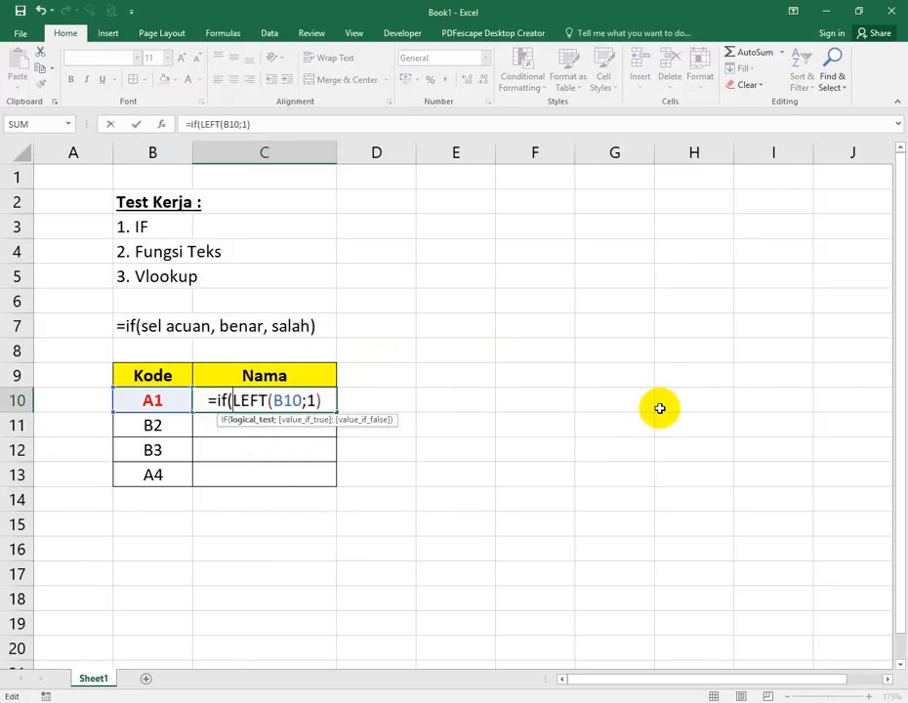
text(="a";"Apel)
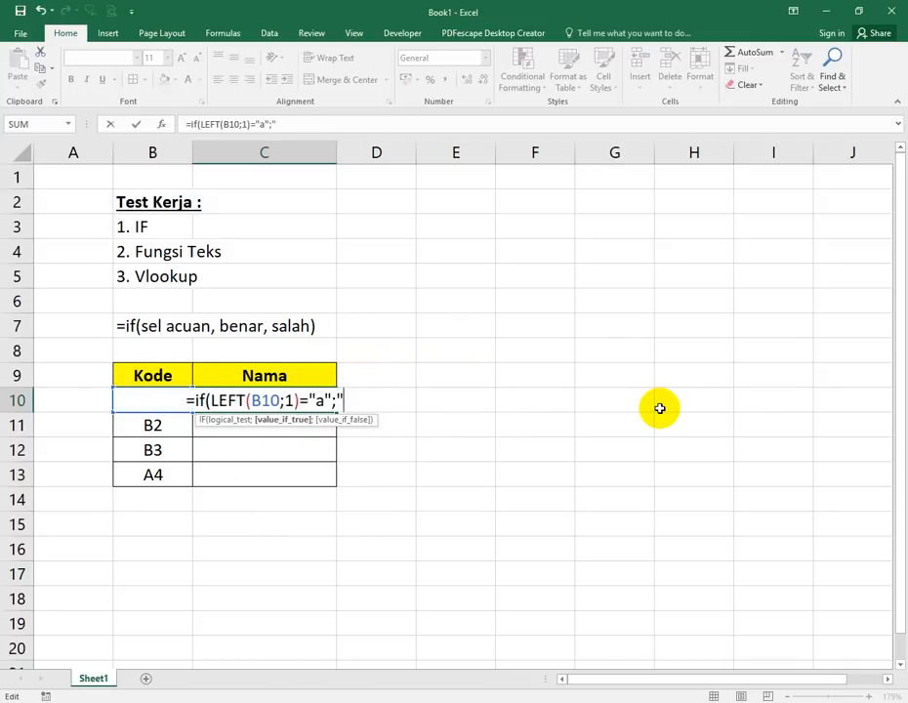
text(;"Bei)
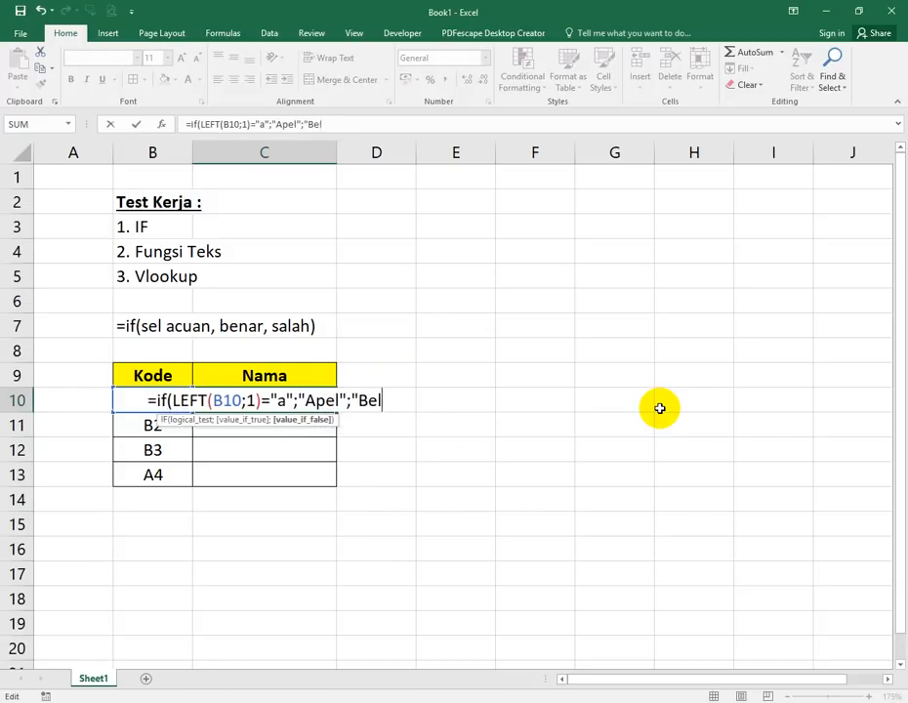
key(BackSpace)
text(libm)
key(BackSpace)
key(BackSpace)
text(mbing")
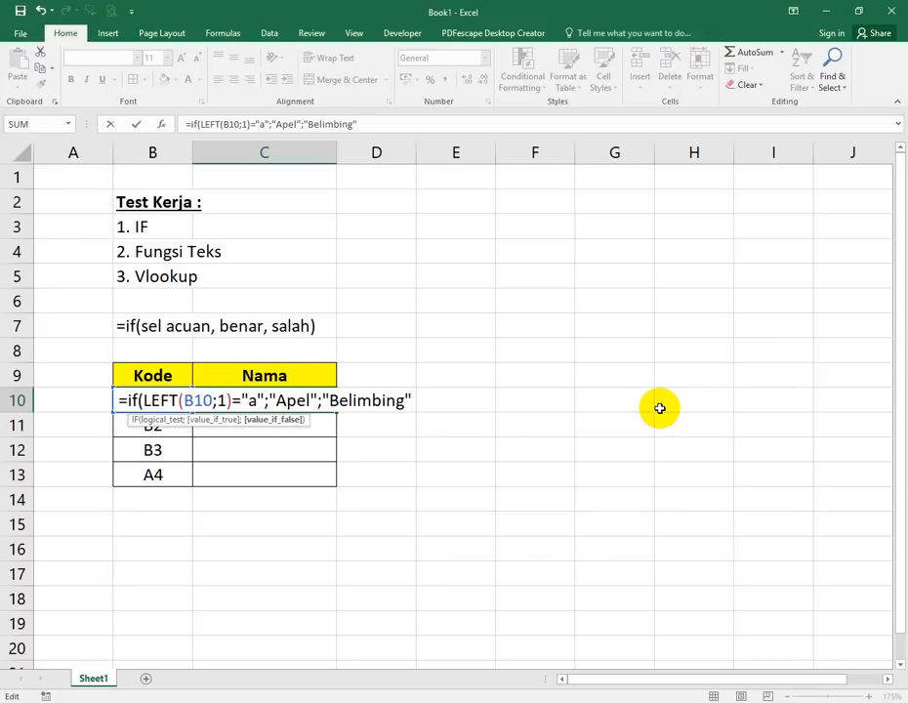
key(Return)
key(Up)
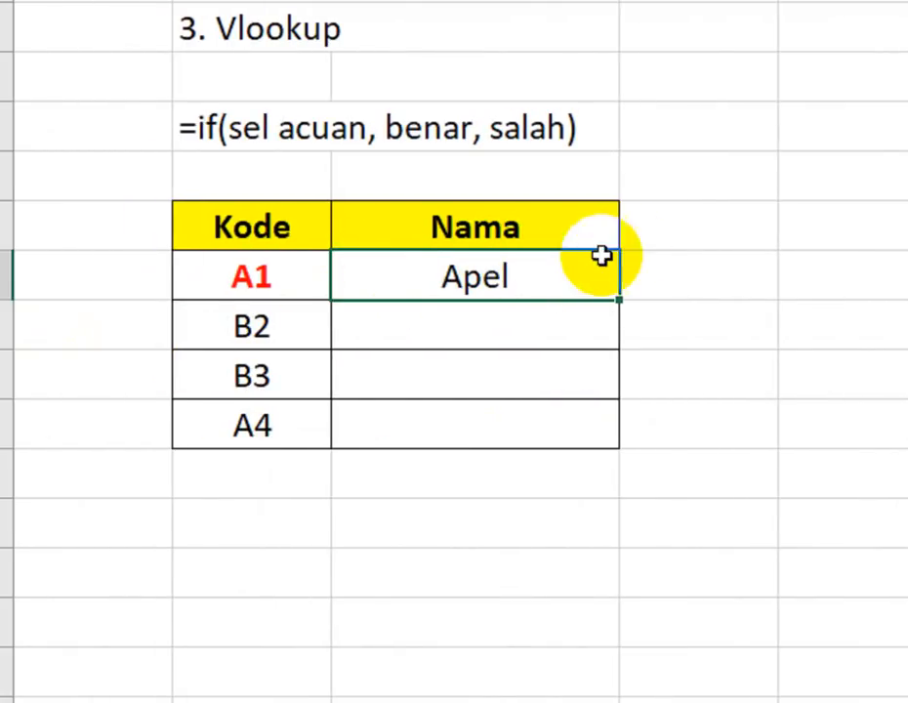
Left-align the name in C10.
text(=if)
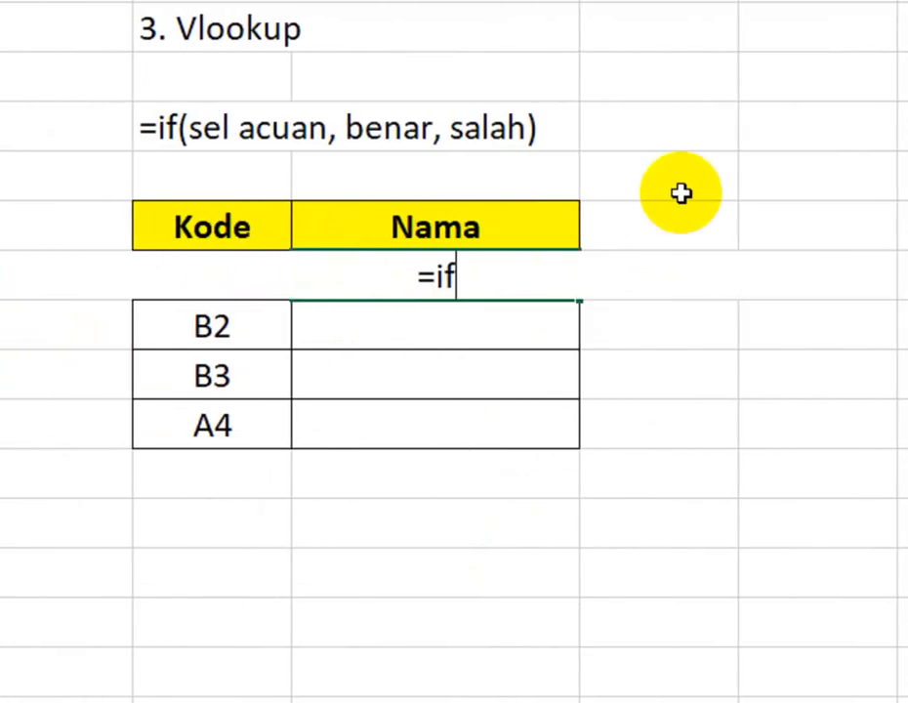
key(Escape)
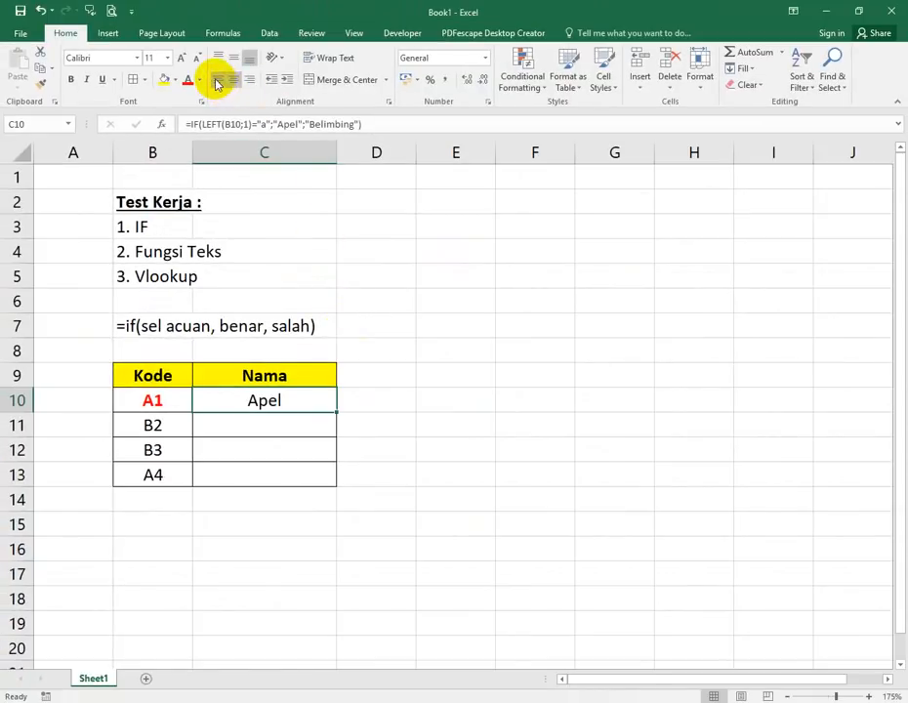
click(218, 79)
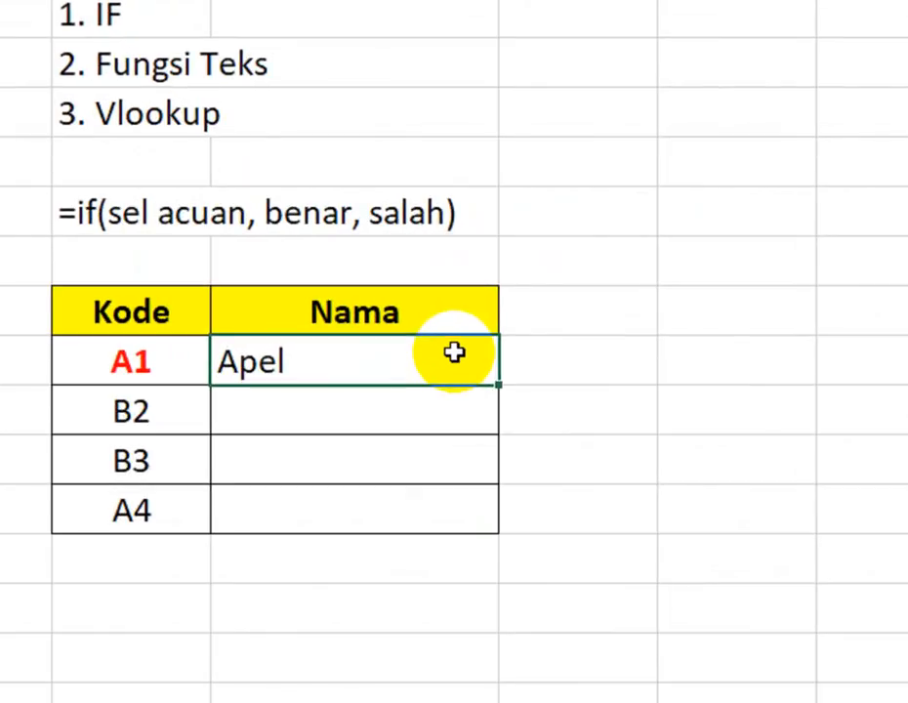
Enter the formula =IF(LEFT(B10;1)="a";"Apel";"Belimbing") in C10 again.
text(=if)
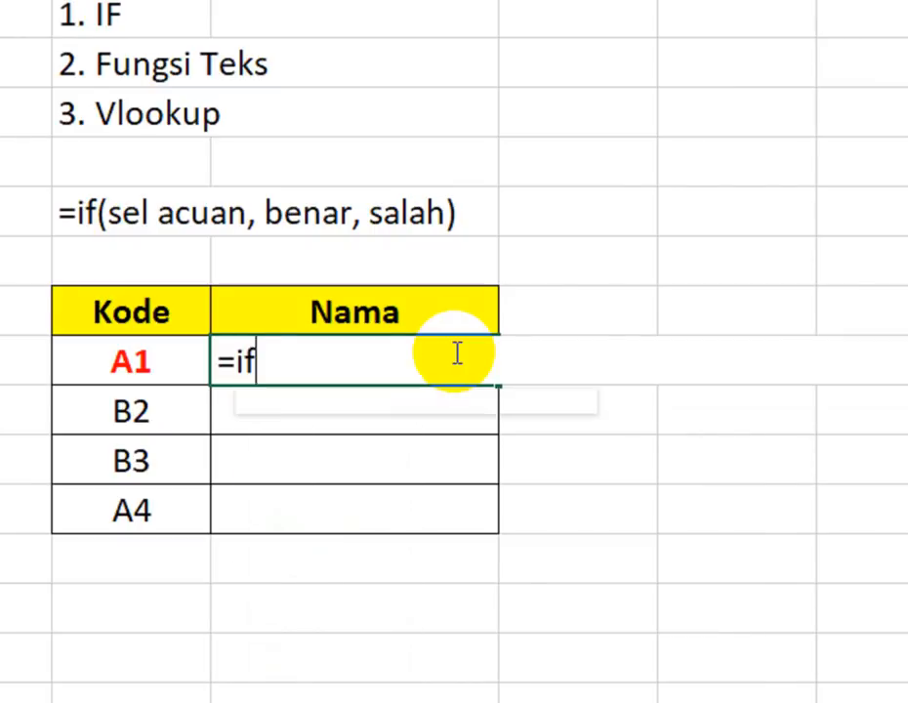
text((left()
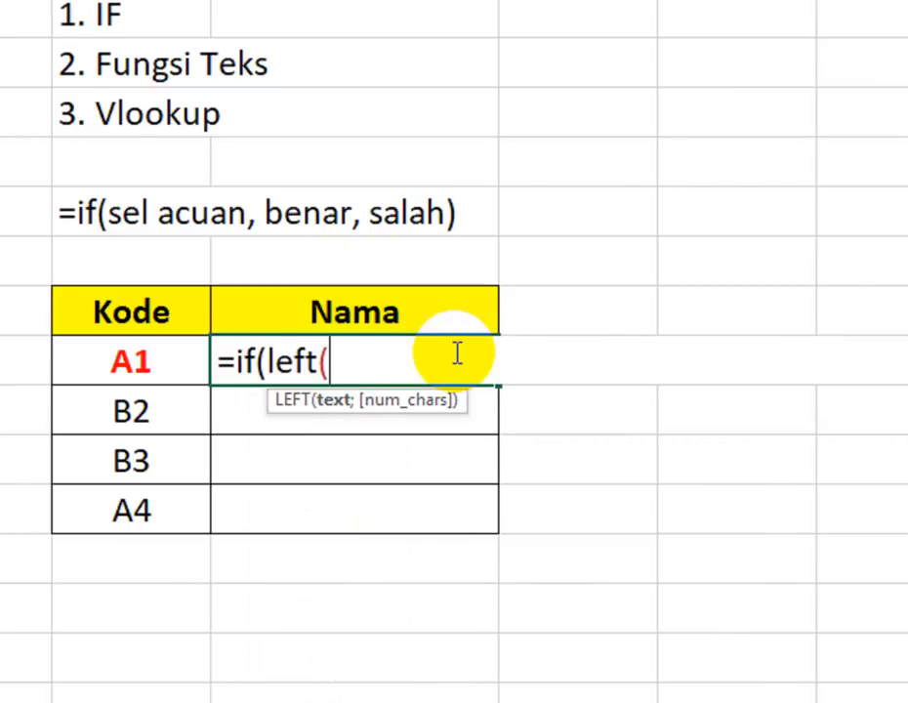
key(Left)
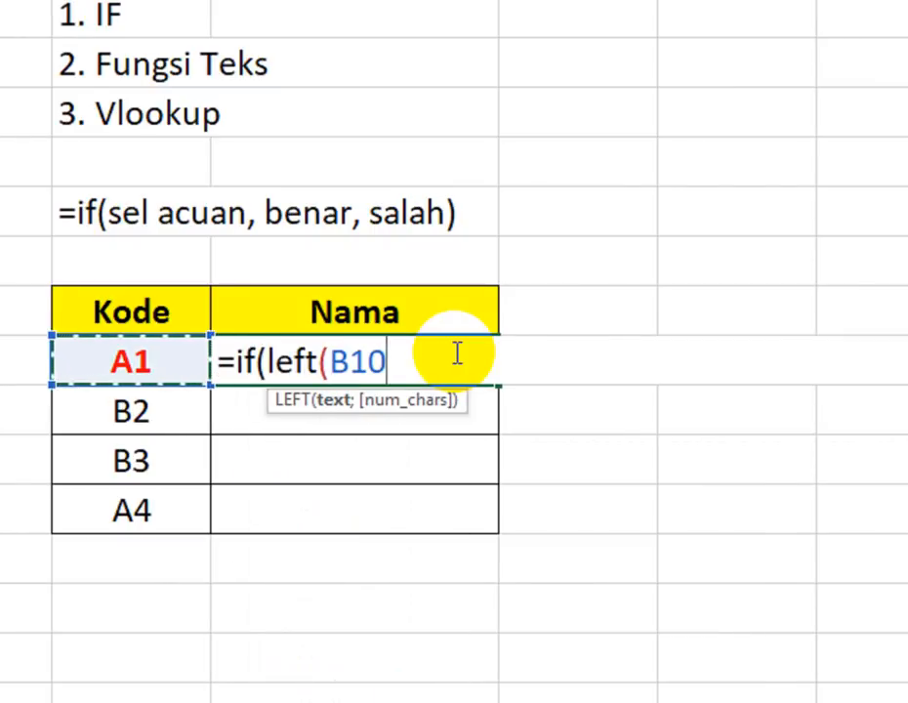
text(;1)="a";)
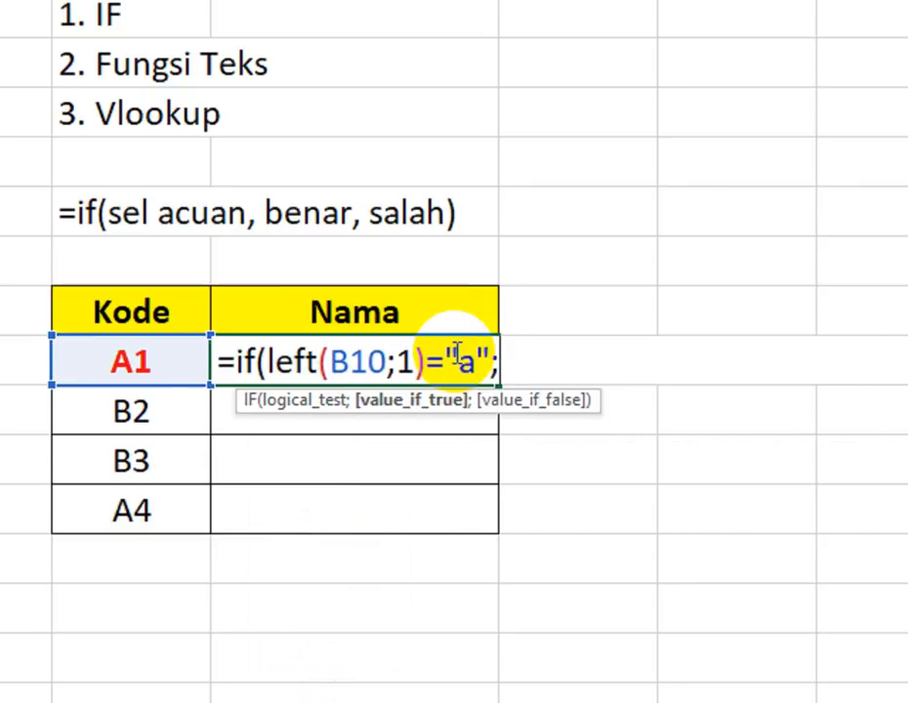
text("Apel";)
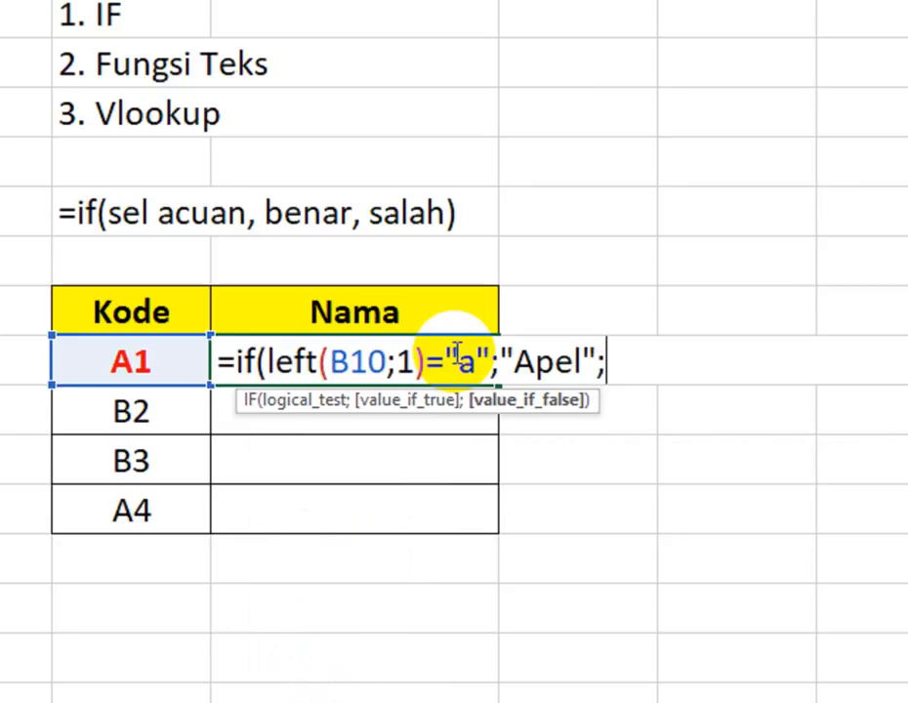
text("Belimbig)
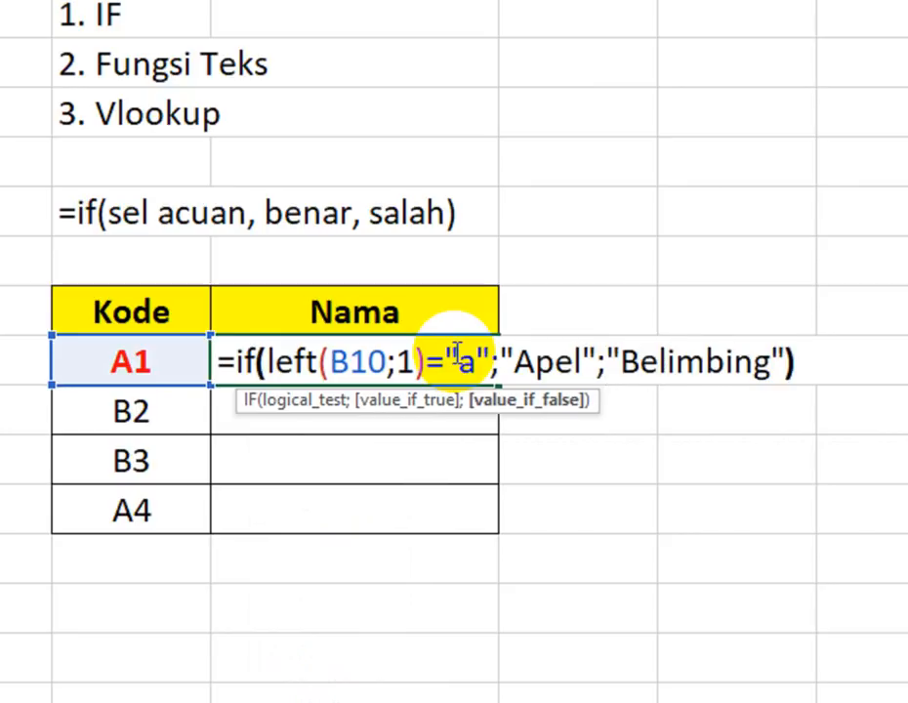
key(Return)
Fill the name formula from C10 down through C13.
click(455, 353)
key(shift+Down)
key(shift+Down)
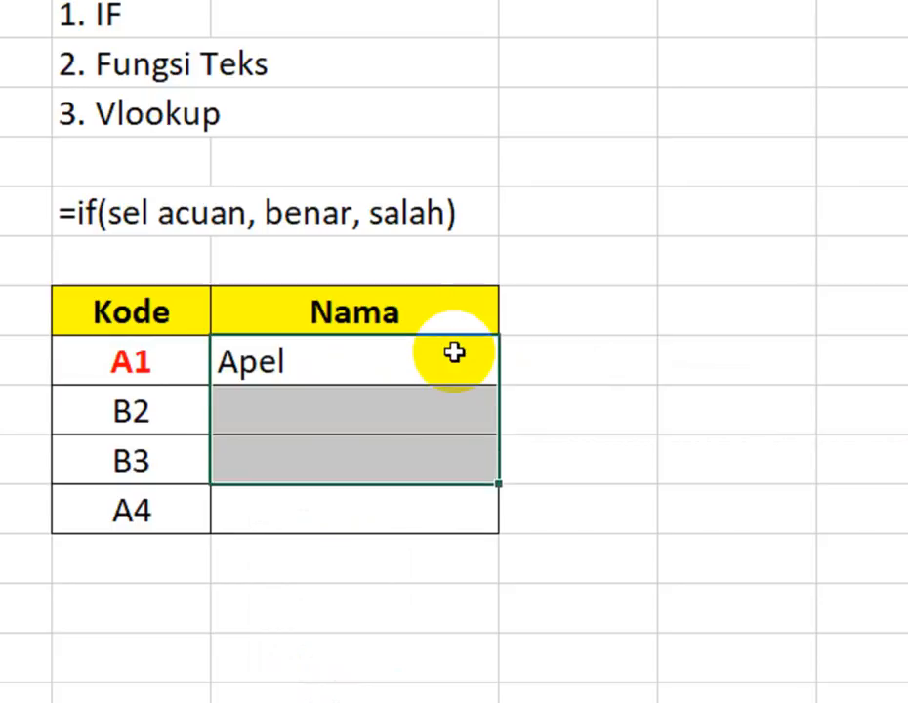
key(shift+Down)
key(ctrl+d)
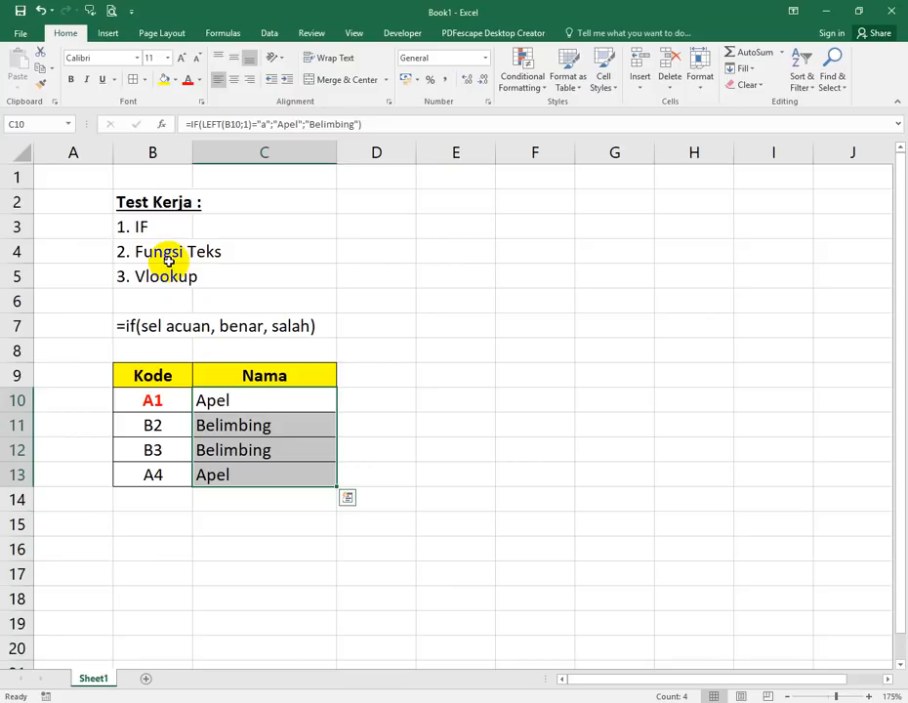
click(229, 578)
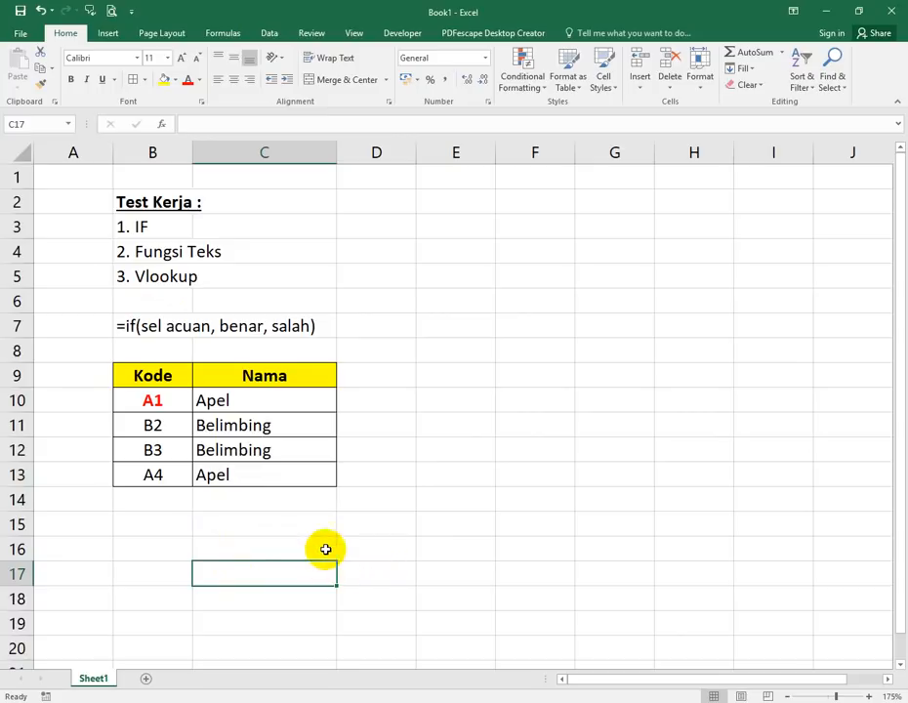
Examine the combined IF and LEFT formula in C10 and leave it unedited.
click(173, 523)
scroll(209, 479, down, 1)
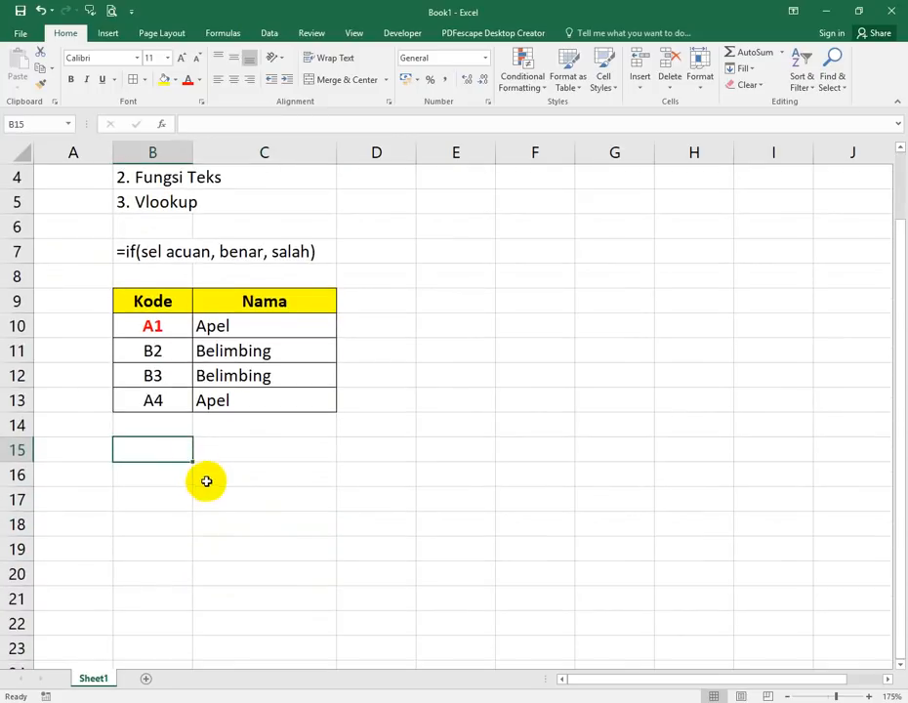
scroll(152, 354, up, 1)
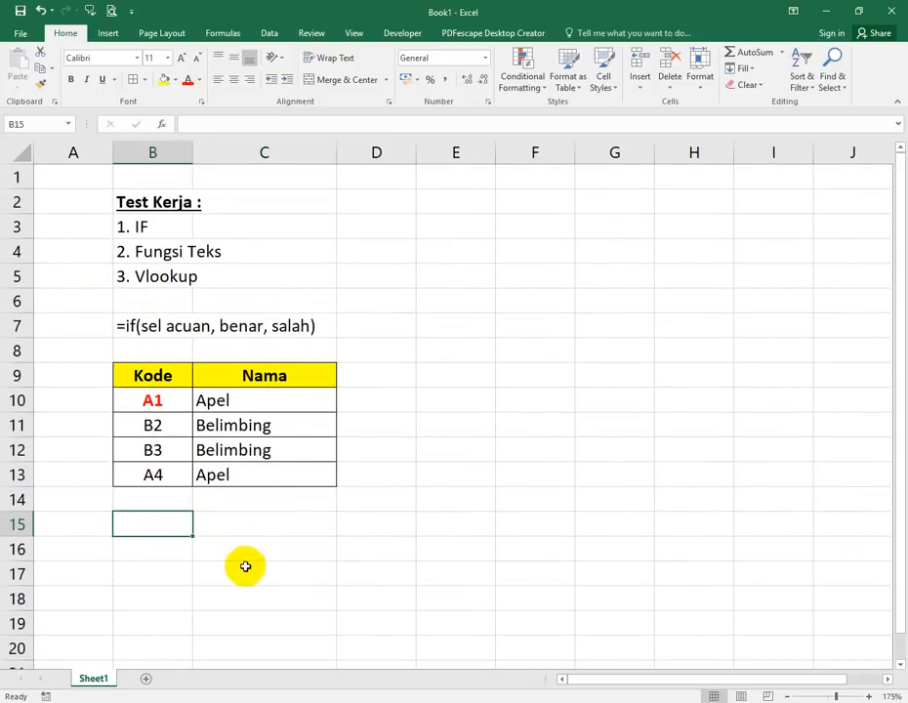
click(221, 400)
double_click(229, 400)
click(316, 400)
drag(309, 400, 343, 401)
key(Escape)
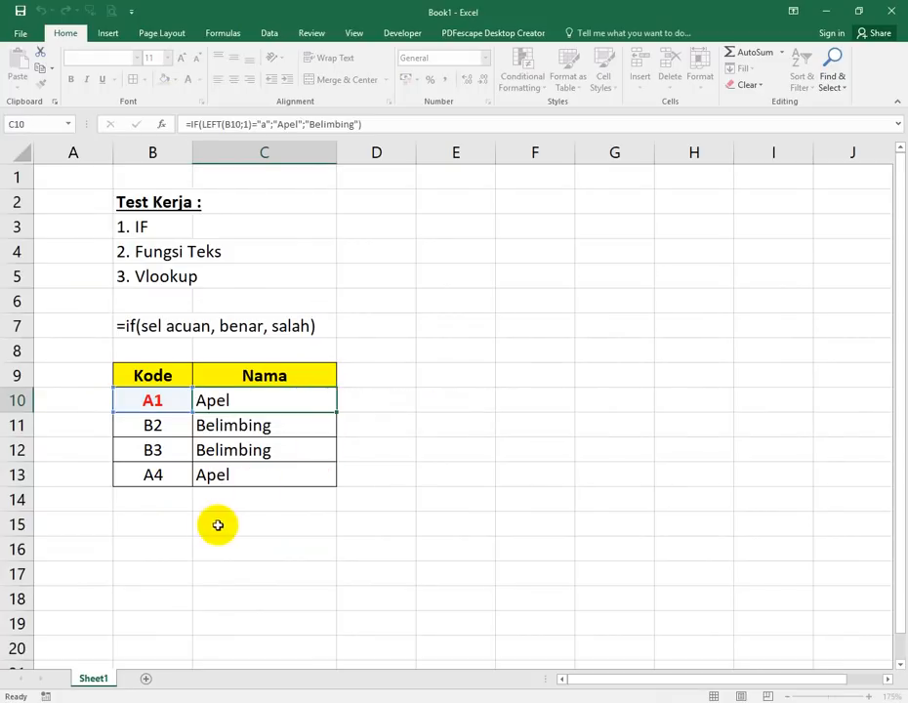
click(158, 523)
scroll(185, 503, down, 1)
scroll(294, 488, up, 1)
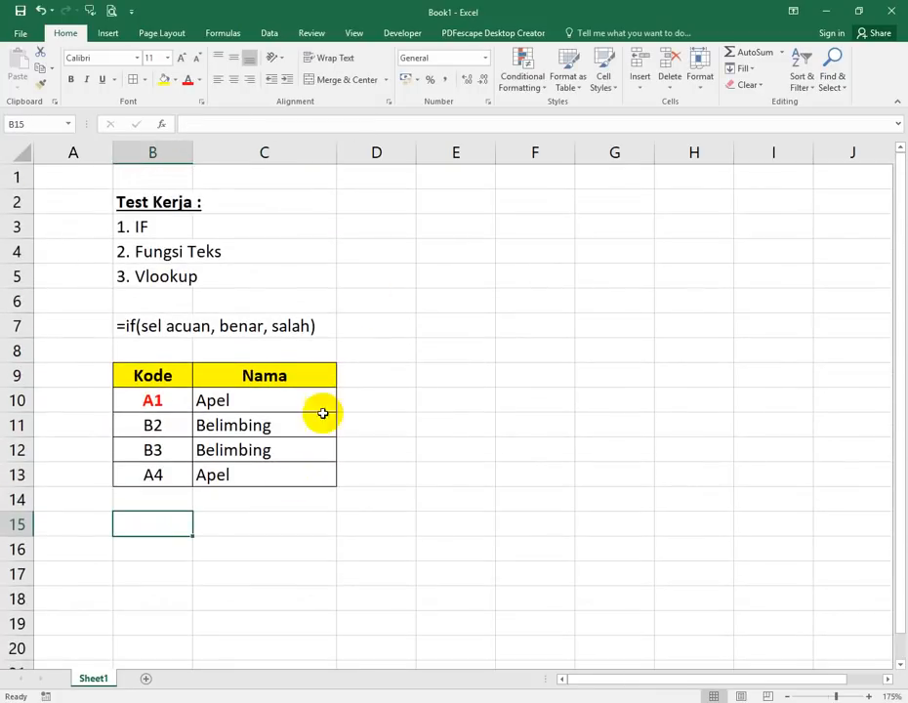
Enter the title "Tabel Soal" in E2 and format it bold, italic and red.
click(452, 210)
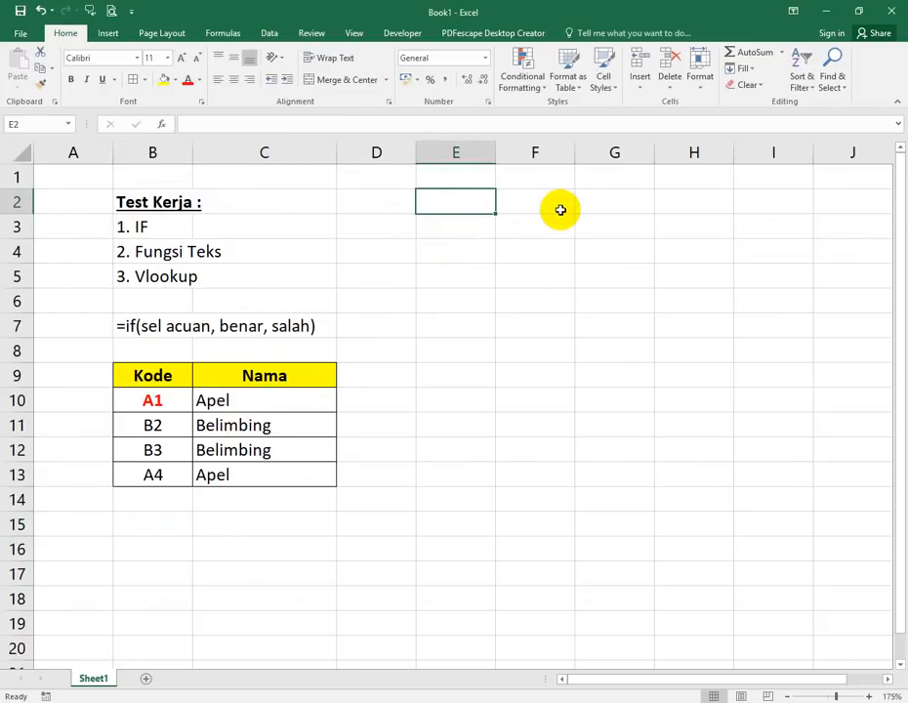
text(Tabel Soal)
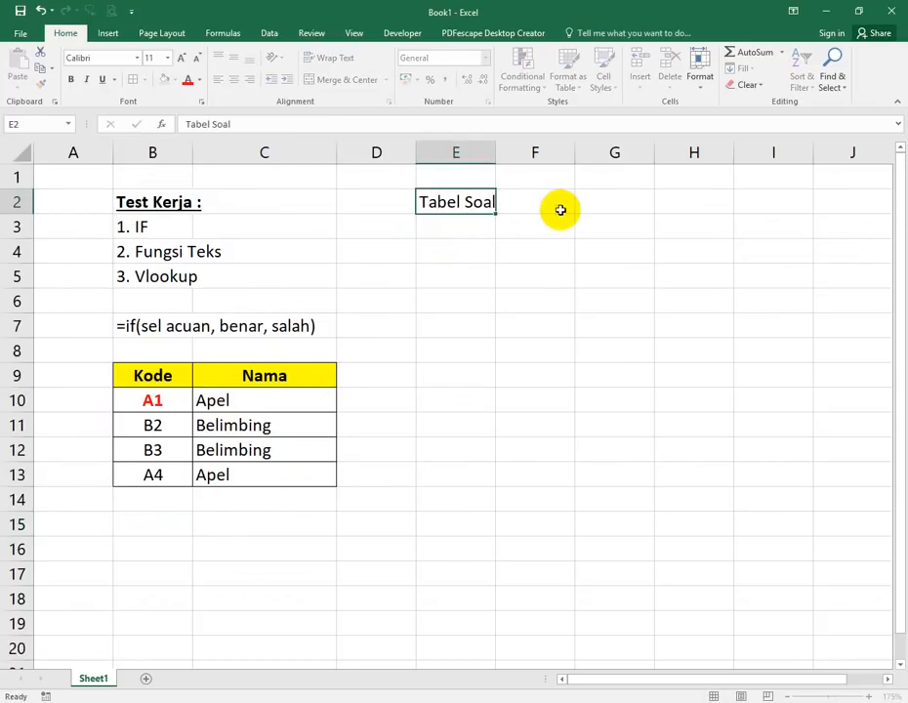
key(Return)
key(Up)
key(ctrl+b)
key(ctrl+i)
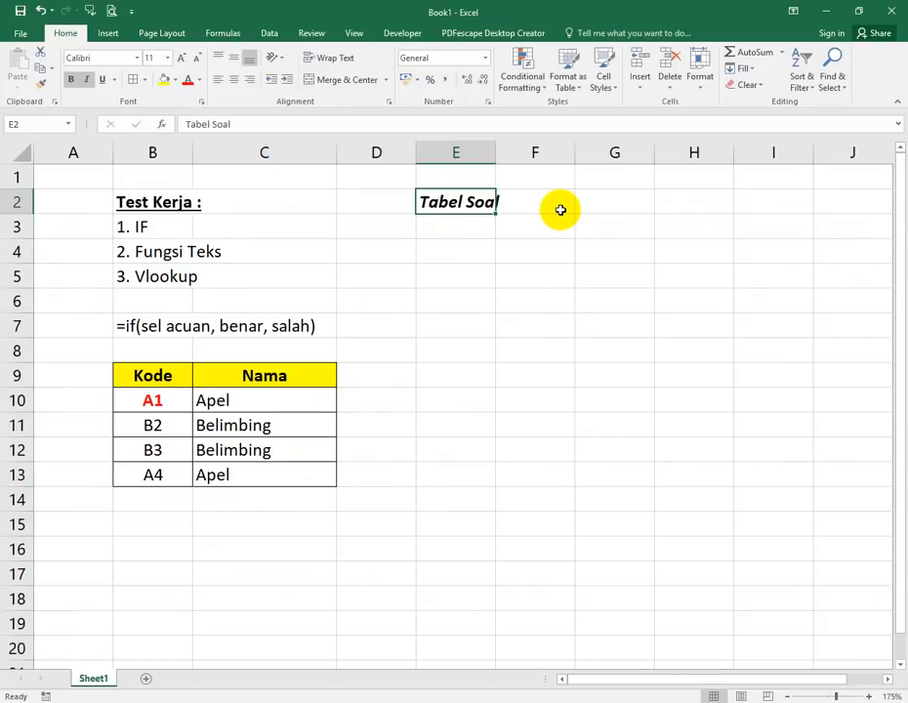
click(187, 79)
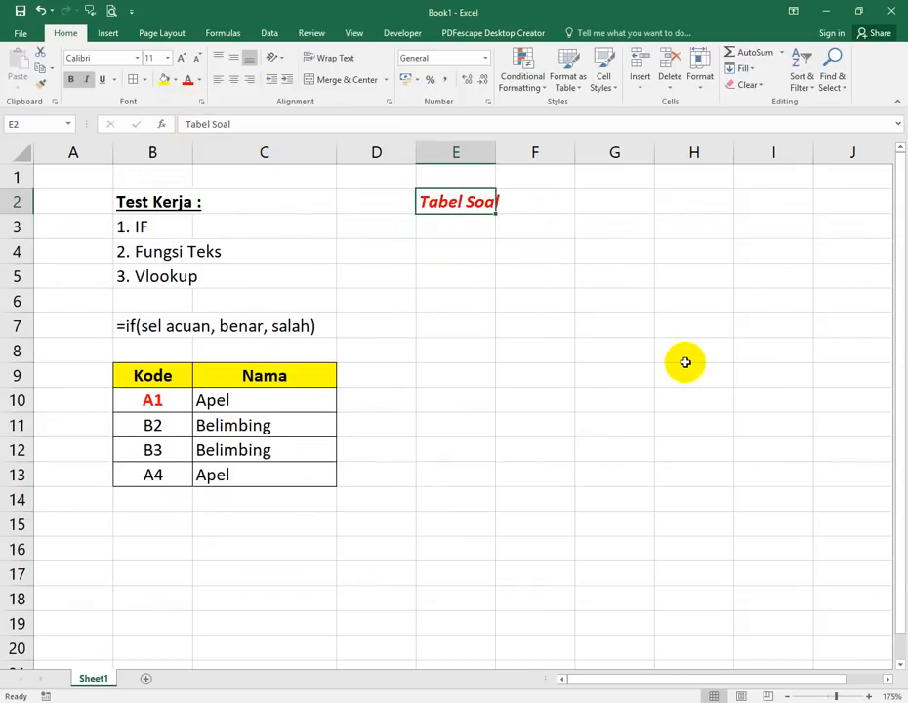
Enter the column headers Kode, Nama and Harga in E3:G3.
key(Return)
key(BackSpace)
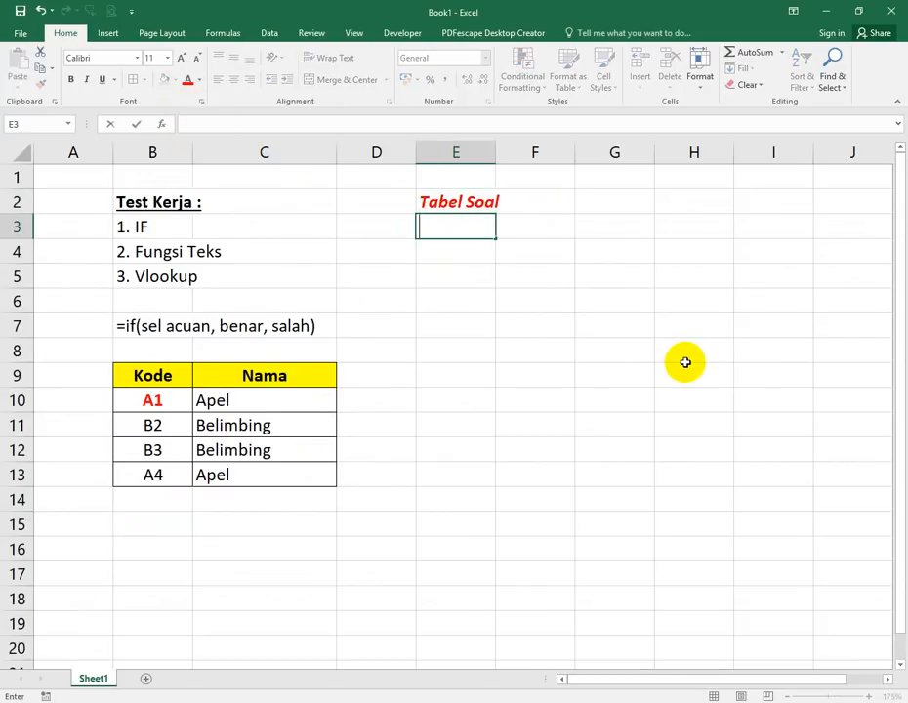
text(Kode)
key(Tab)
text(Nama)
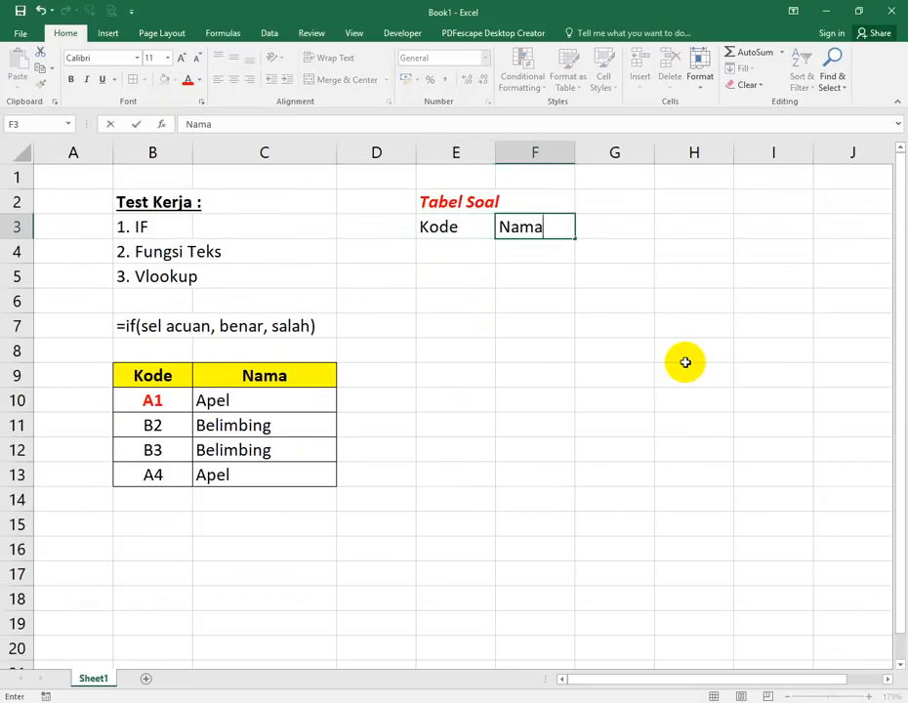
key(Tab)
text(Harga)
key(Return)
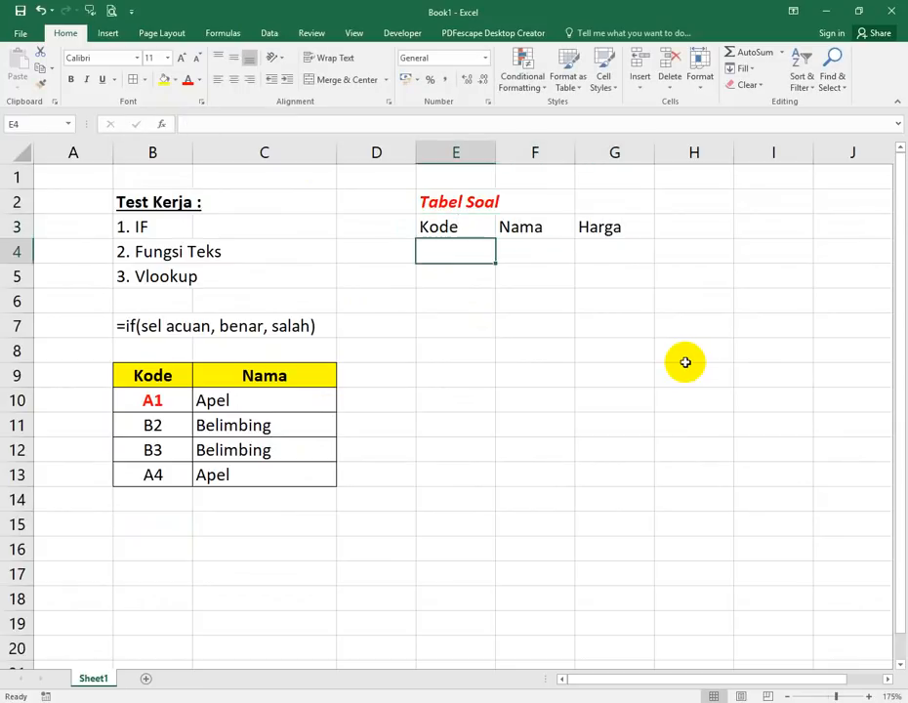
Fill the Kode column in E4:E9 with the codes A, B, C, B, C and A.
text(A)
key(Return)
text(B)
key(Return)
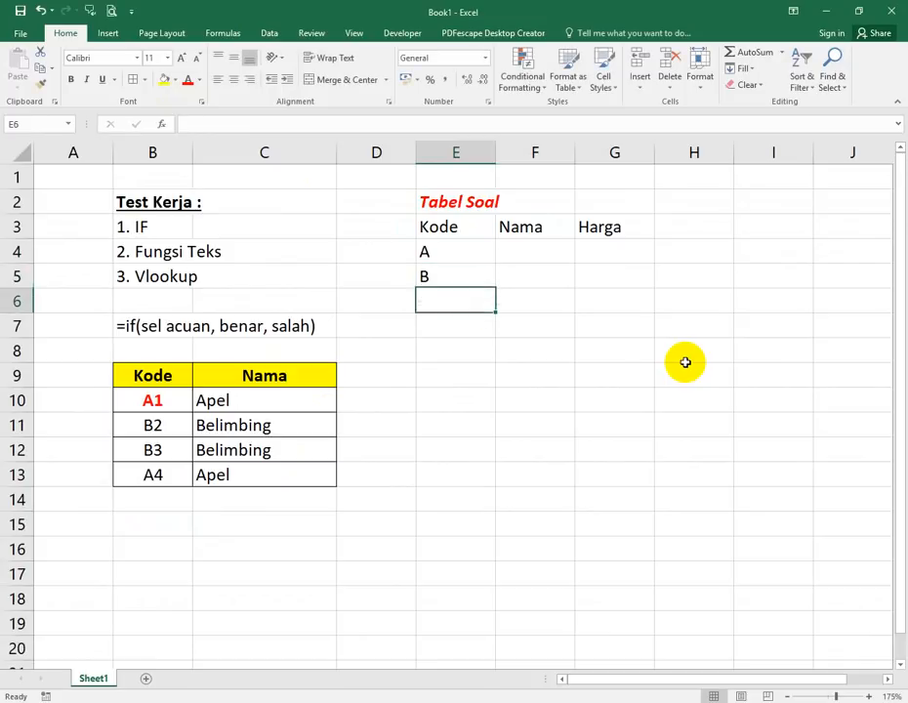
text(C)
key(Return)
text(B)
key(Return)
text(C)
key(Return)
text(A)
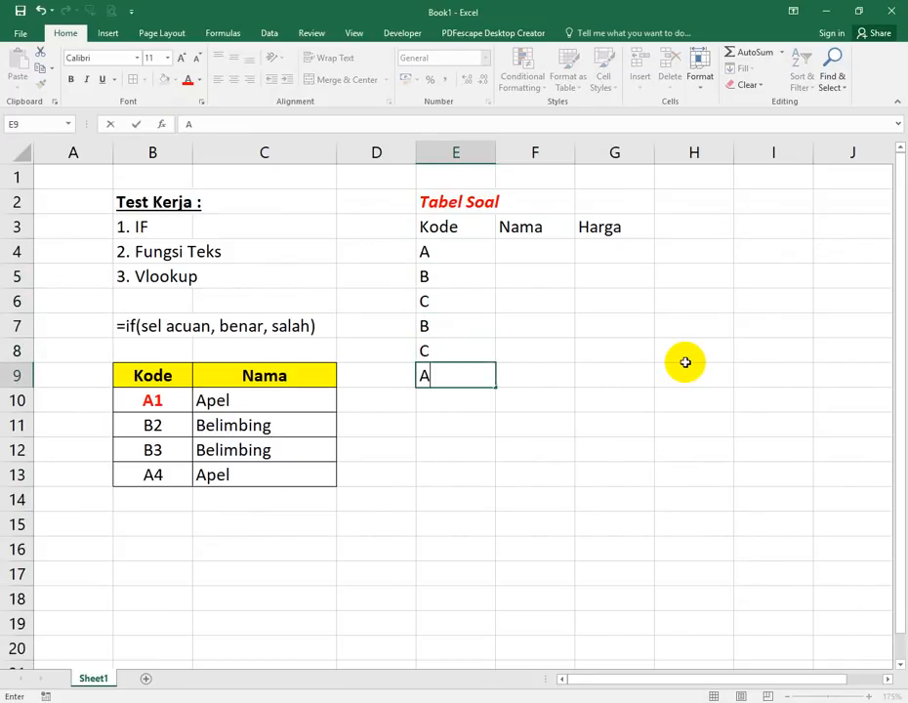
key(Return)
Copy the formatted "Tabel Soal" title from E2 to E11 for a second table.
key(Return)
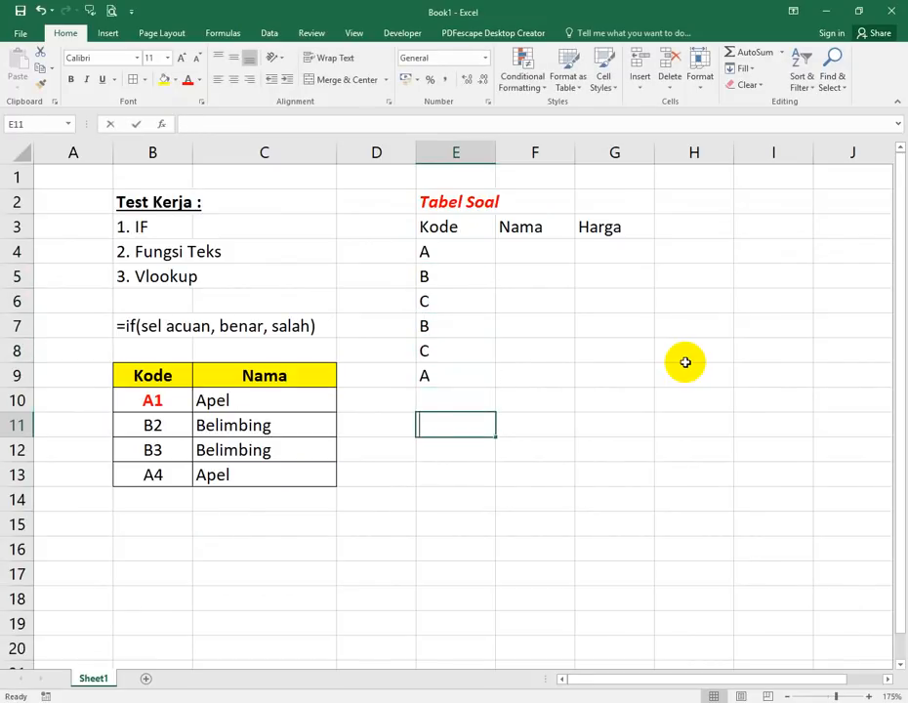
text(Tabel Acua)
key(Escape)
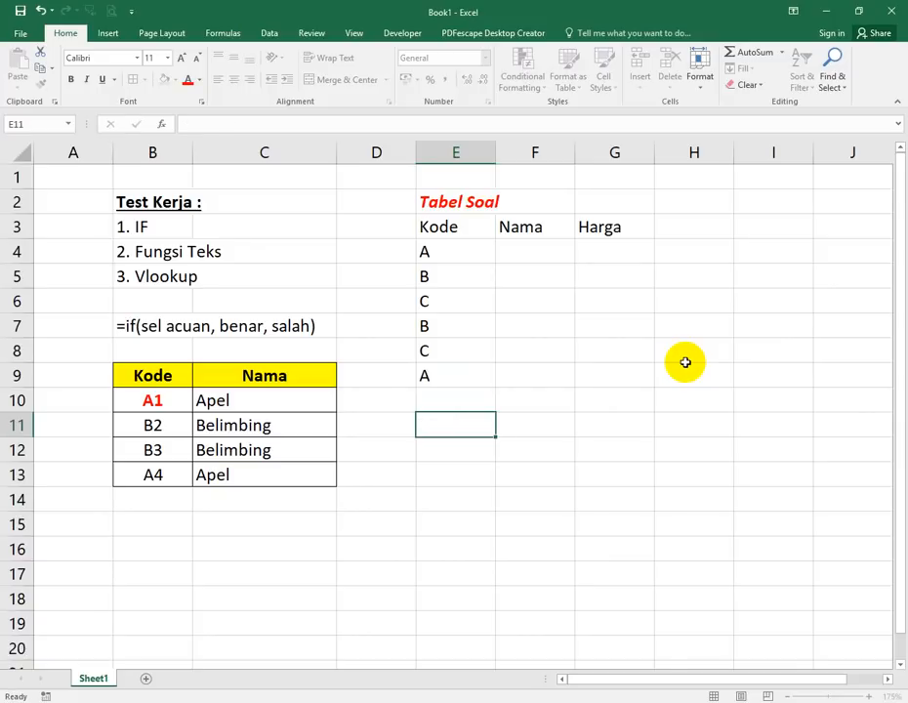
click(438, 202)
key(ctrl+c)
key(Down)
key(Down)
key(Down)
key(Down)
key(Down)
key(Down)
key(Down)
key(Down)
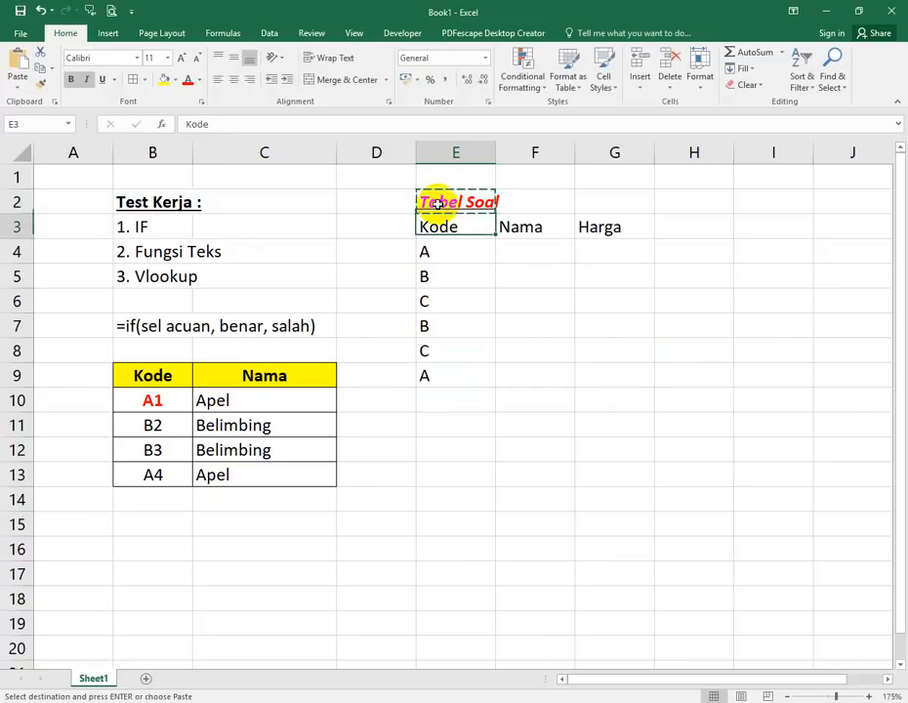
key(Down)
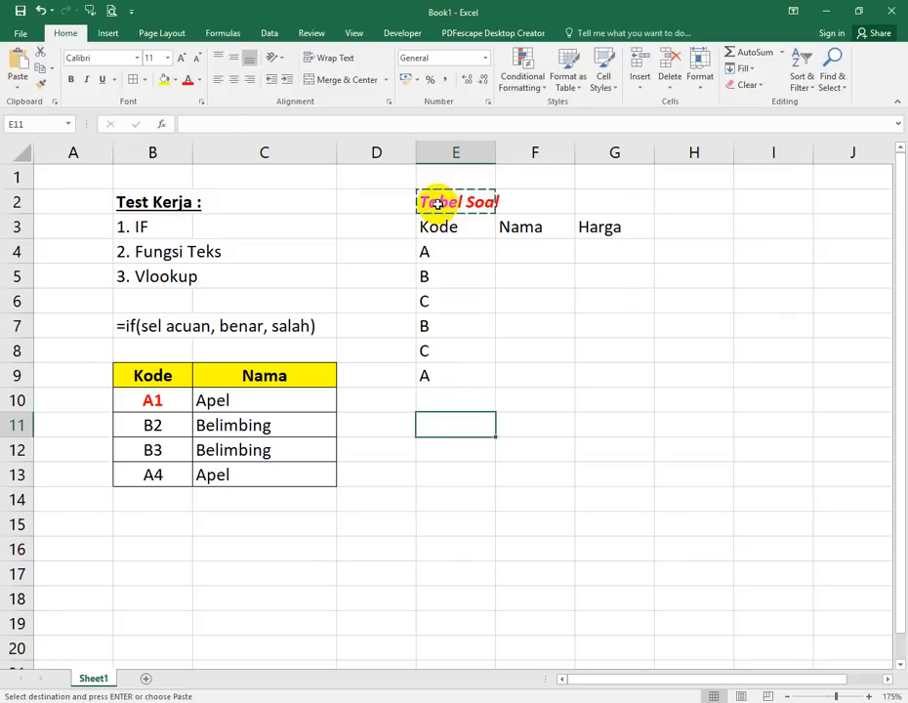
key(Return)
key(Down)
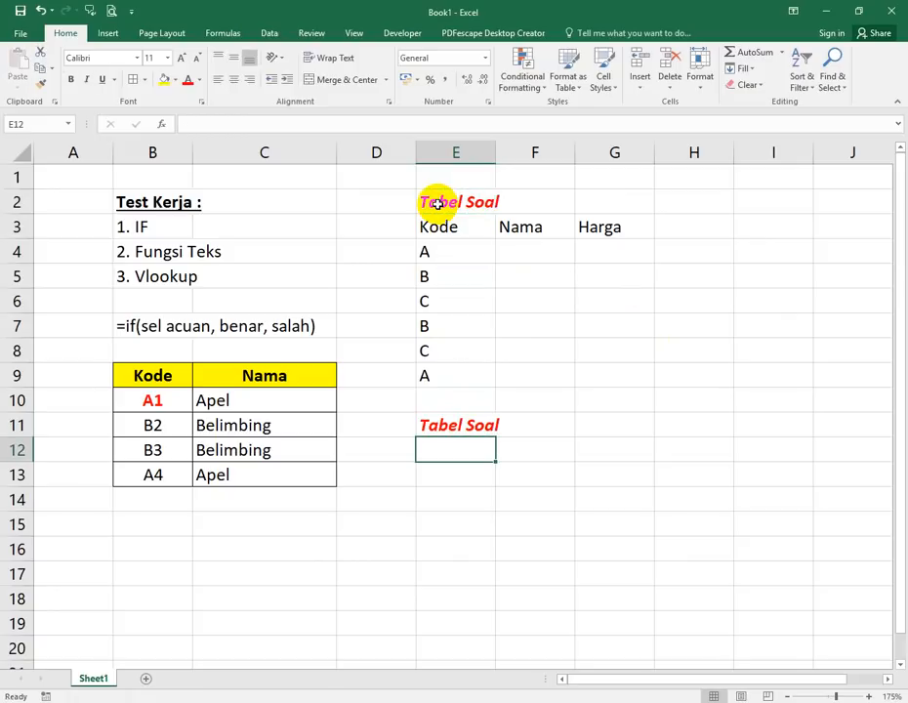
Centre and bold the headers in E3:G3 and give them a yellow fill.
drag(440, 224, 600, 224)
click(234, 79)
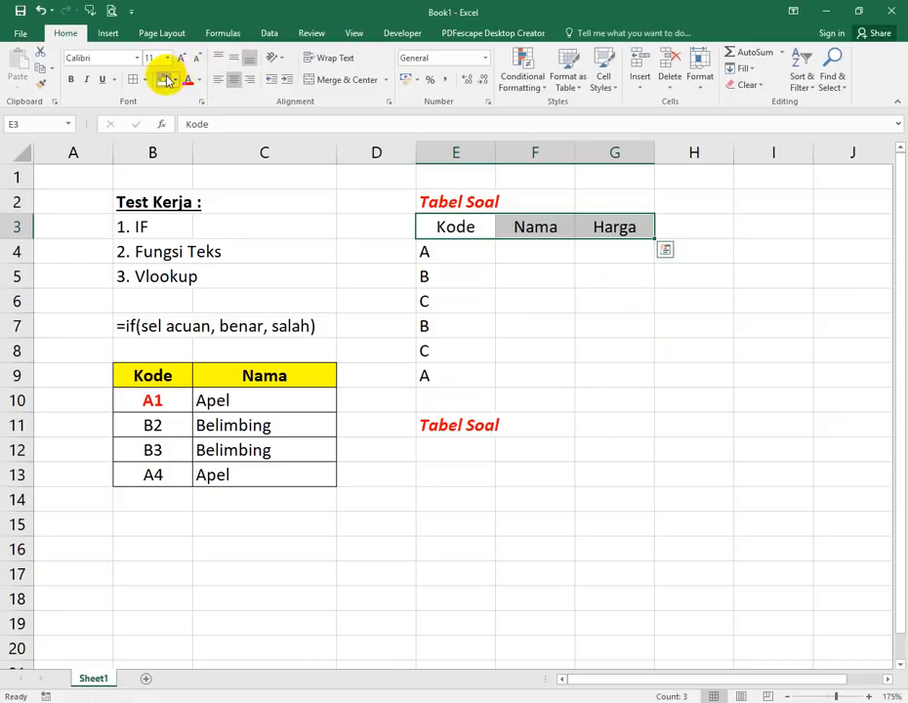
click(163, 79)
Centre the codes in E4:E9 and add borders to all cells of the table E3:G9.
drag(434, 252, 458, 376)
click(234, 79)
drag(432, 227, 598, 374)
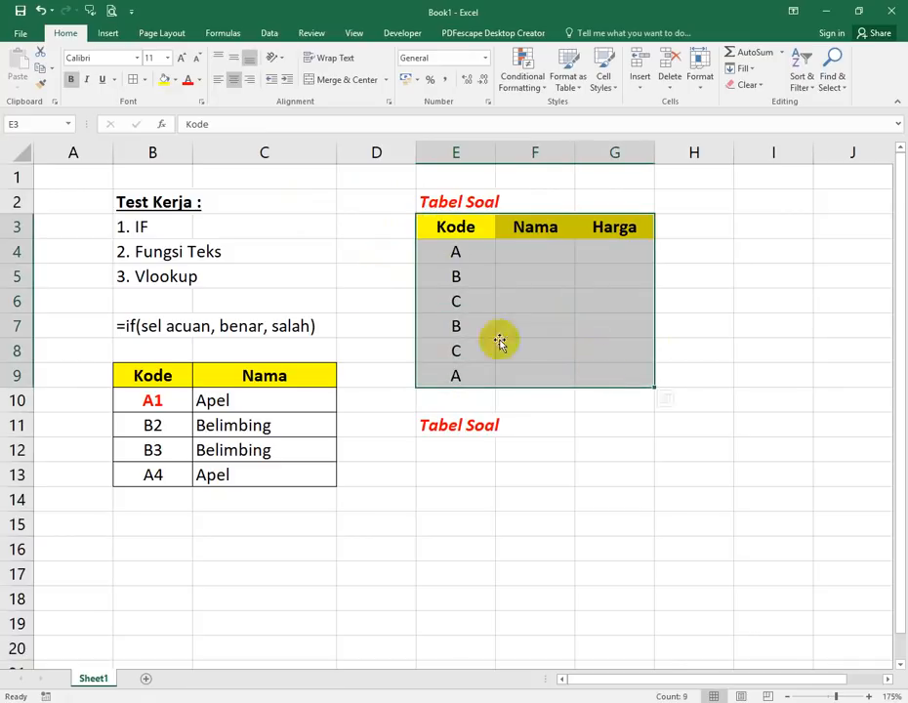
click(131, 80)
Copy the header row and the first three code rows, E3:G6, to the range starting at E12.
drag(457, 226, 586, 314)
key(ctrl+c)
click(448, 440)
key(Return)
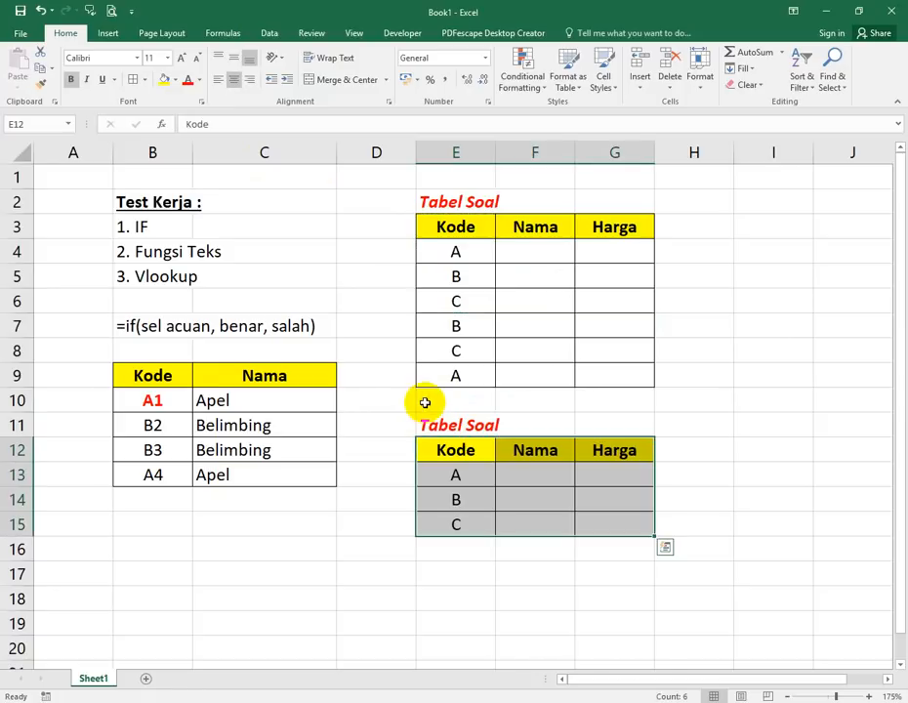
Change the fill of the second table's header row E12:G12 to green, keeping its text black.
drag(448, 447, 602, 450)
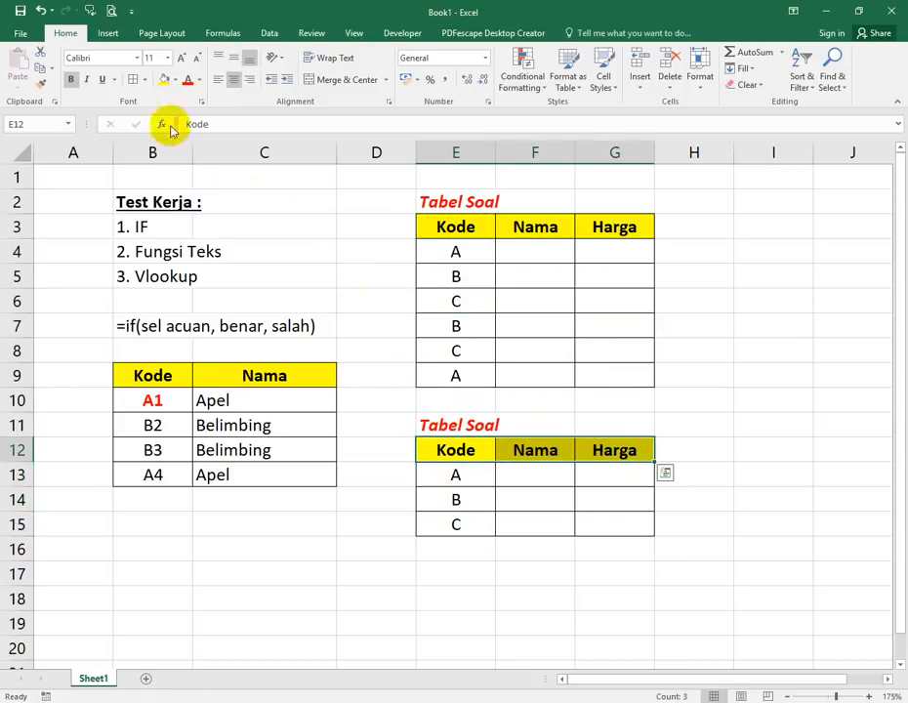
click(185, 81)
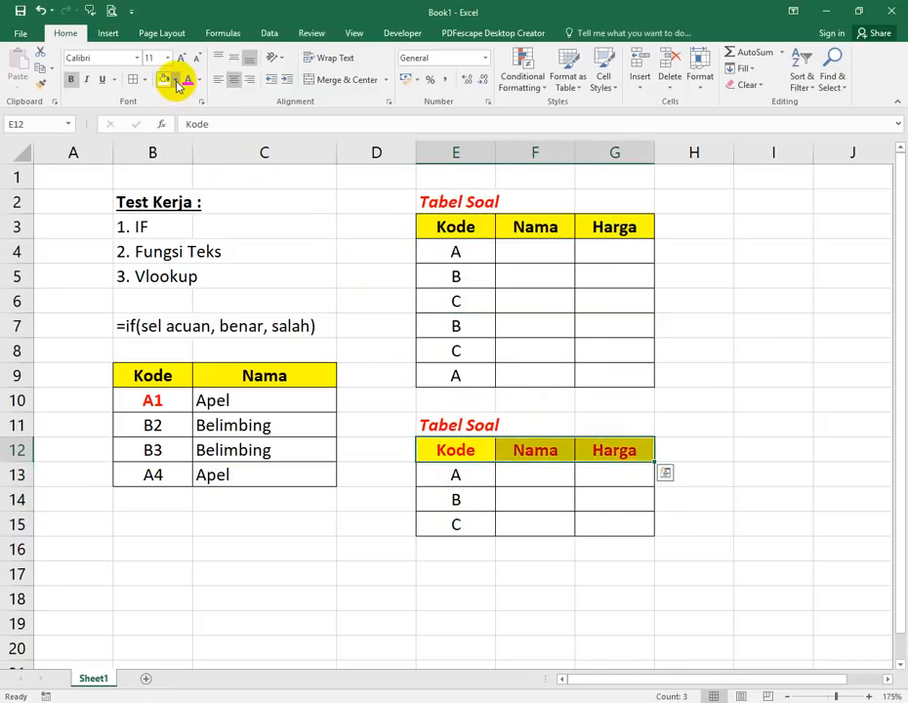
key(ctrl+z)
click(176, 82)
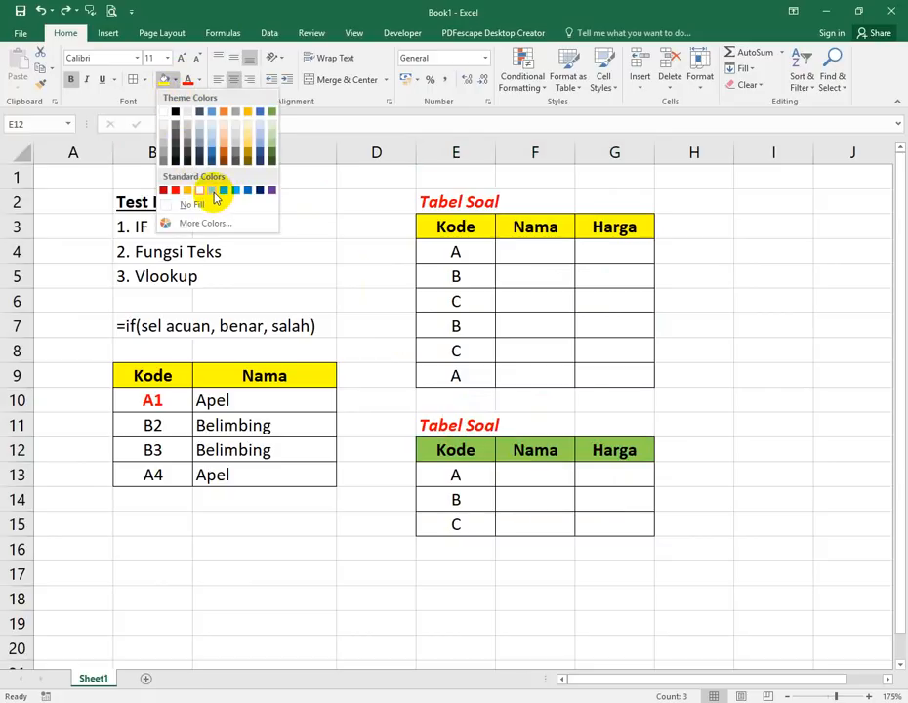
click(214, 195)
click(537, 571)
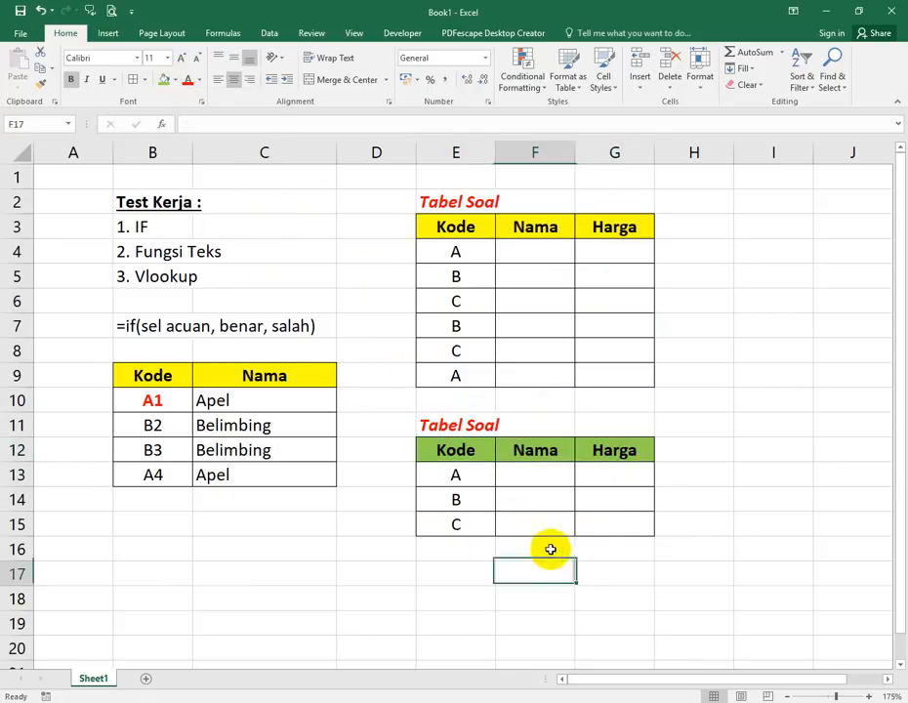
click(566, 473)
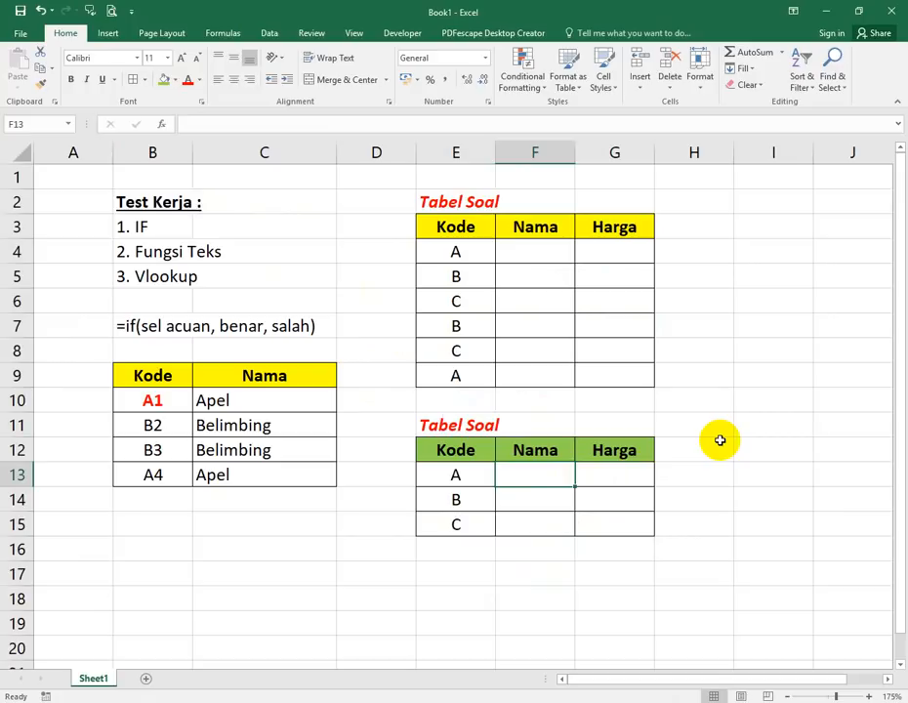
Enter the names Apel, Belimbing and Cerry for codes A, B and C in F13:F15.
text(Apel)
key(Return)
text(Belimbing)
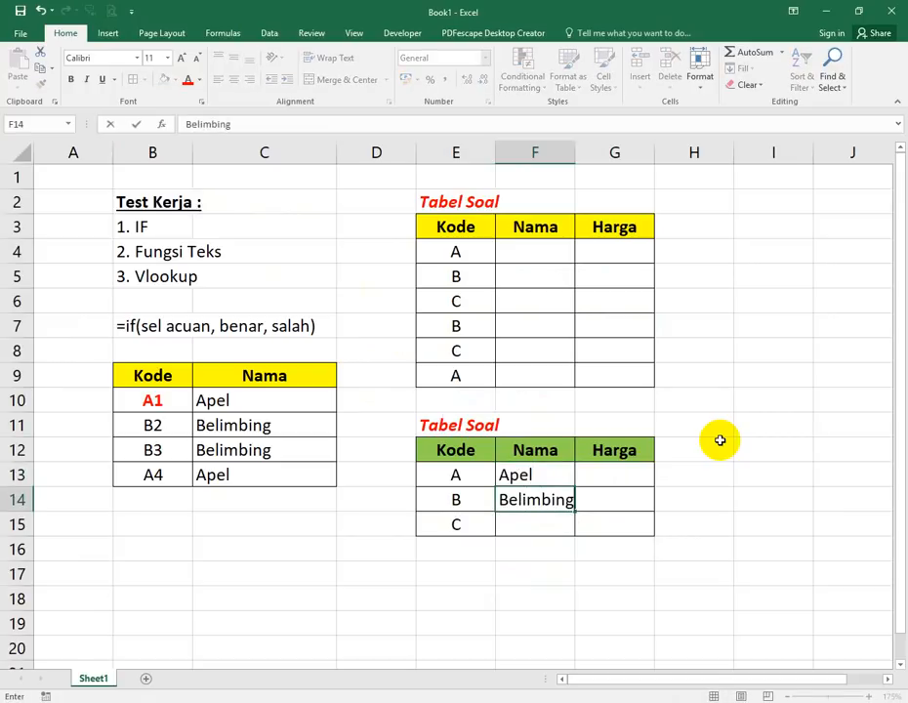
key(Return)
text(Cerry)
key(Tab)
Enter the prices 10000, 5000 and 15000 in the Harga cells G13:G15 of the second table.
key(Up)
key(Up)
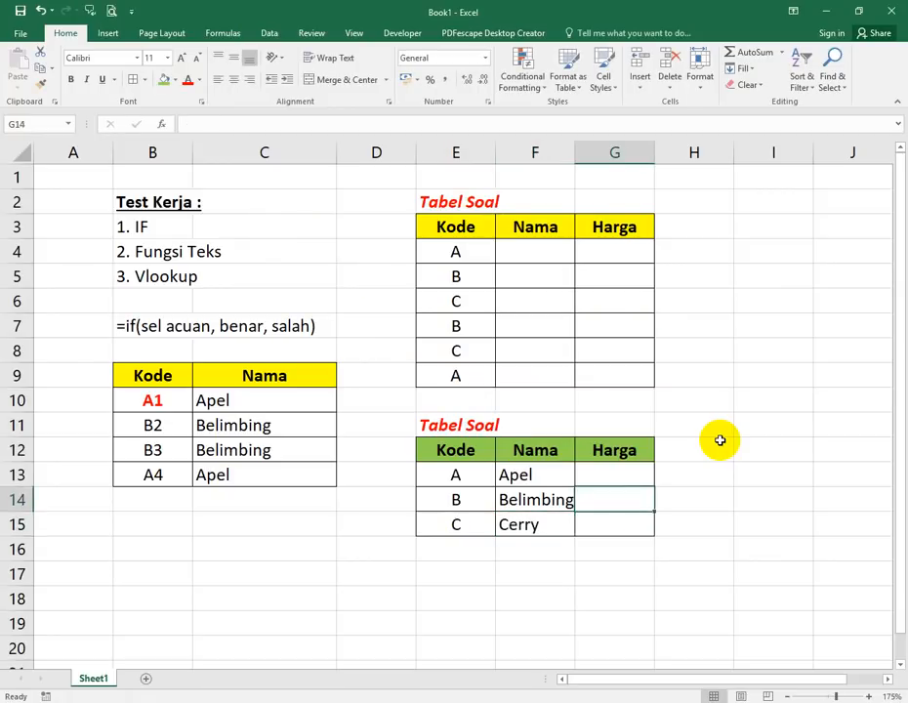
text(150)
key(Escape)
text(10000)
key(Return)
text(5000)
key(Return)
text(1500)
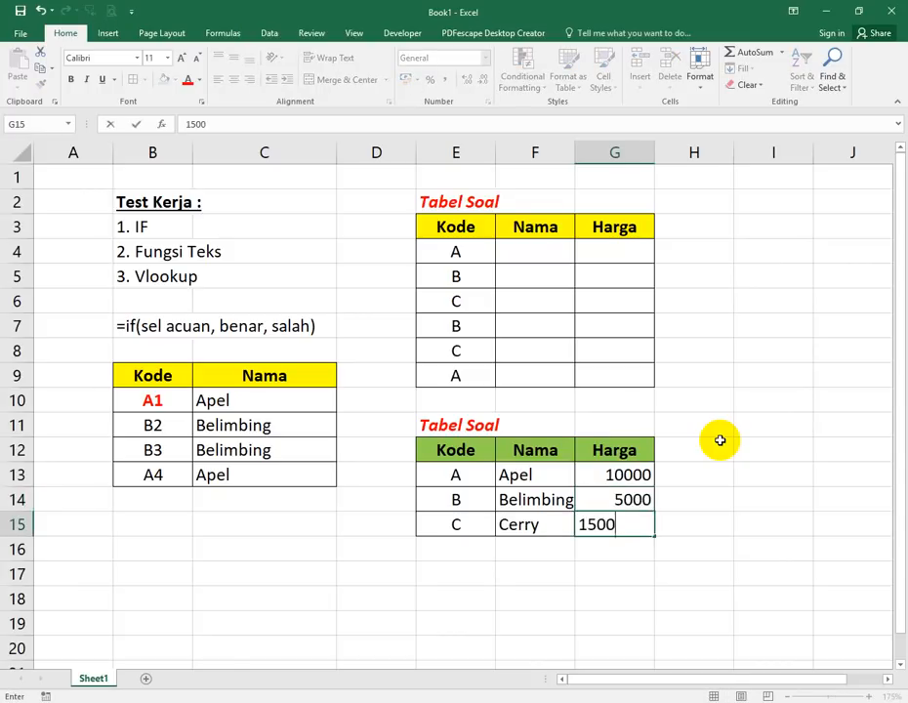
key(Tab)
Format the prices in G13:G15 with thousands separators and no decimals, and widen column F to fit the names.
drag(599, 476, 598, 522)
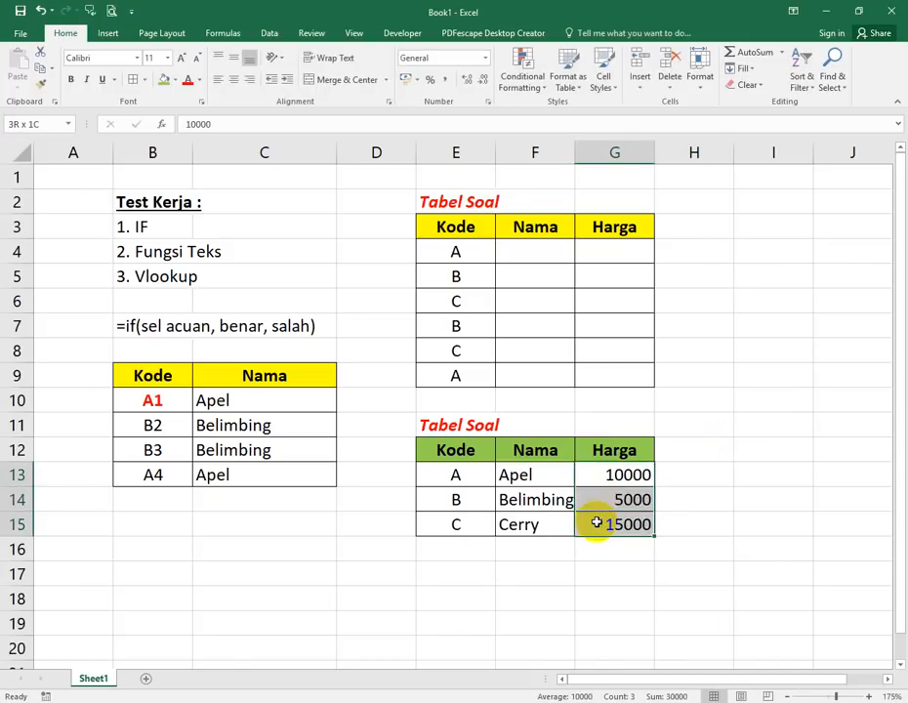
click(444, 79)
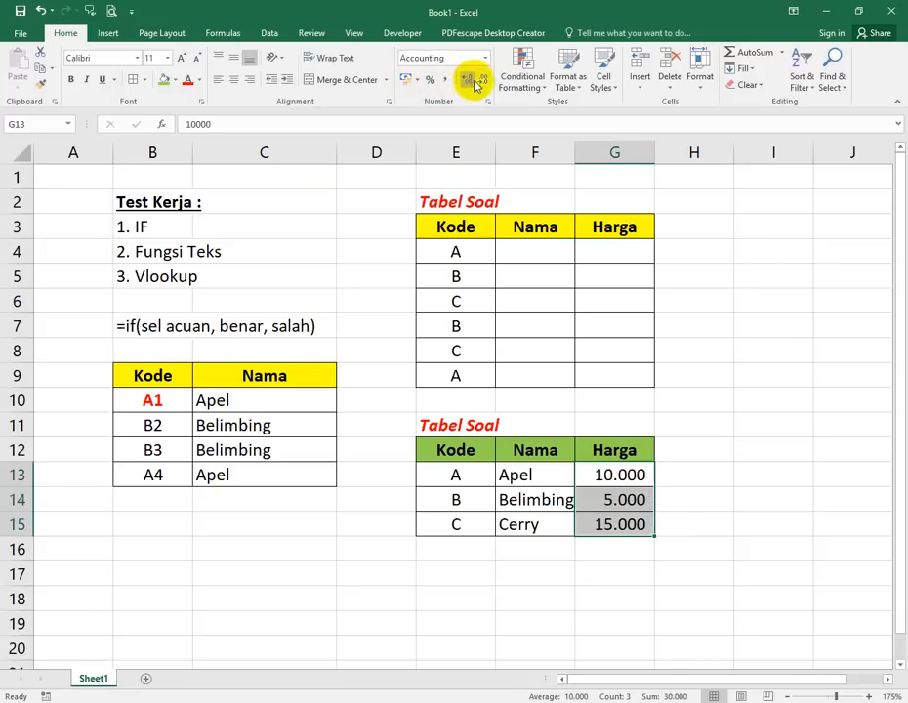
click(773, 449)
drag(575, 160, 598, 159)
click(712, 526)
click(698, 623)
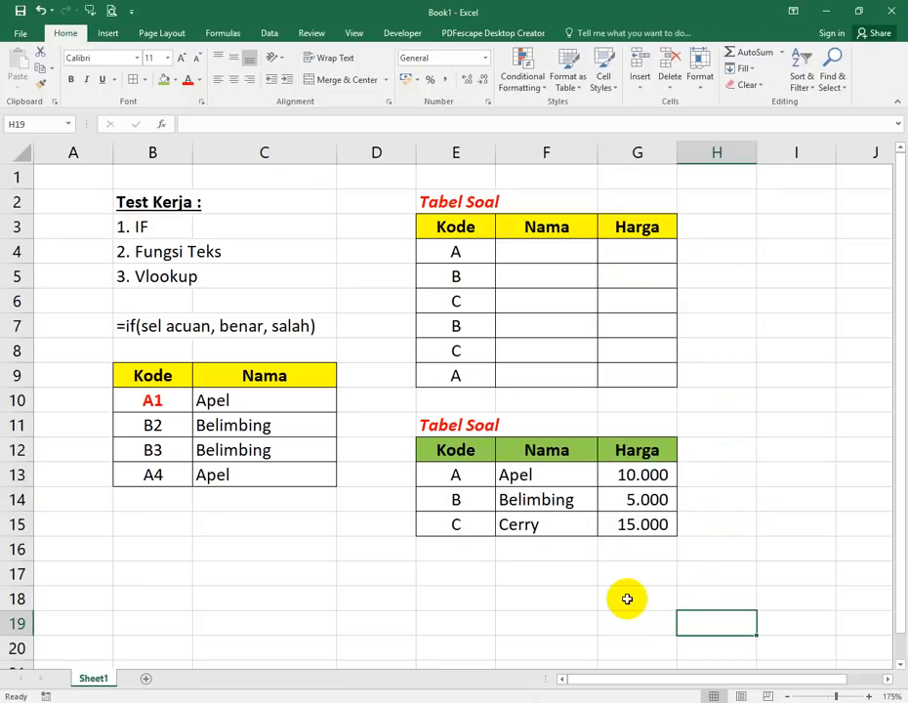
Enter the syntax note =vlookup(sel acuan, tabel acuan, kolom, index=0) as left-aligned text in E17.
click(536, 256)
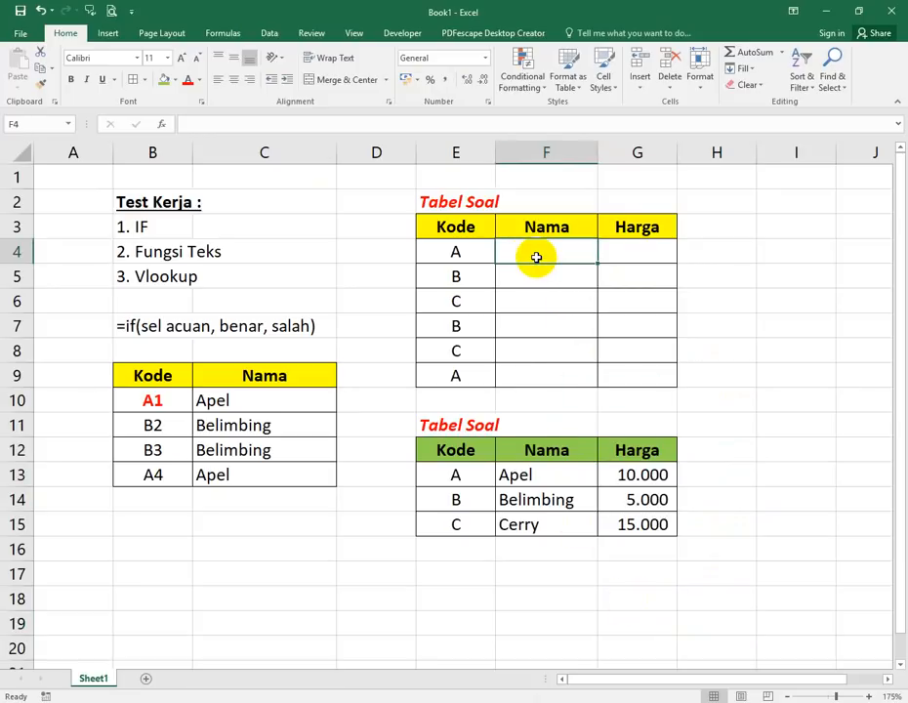
click(472, 575)
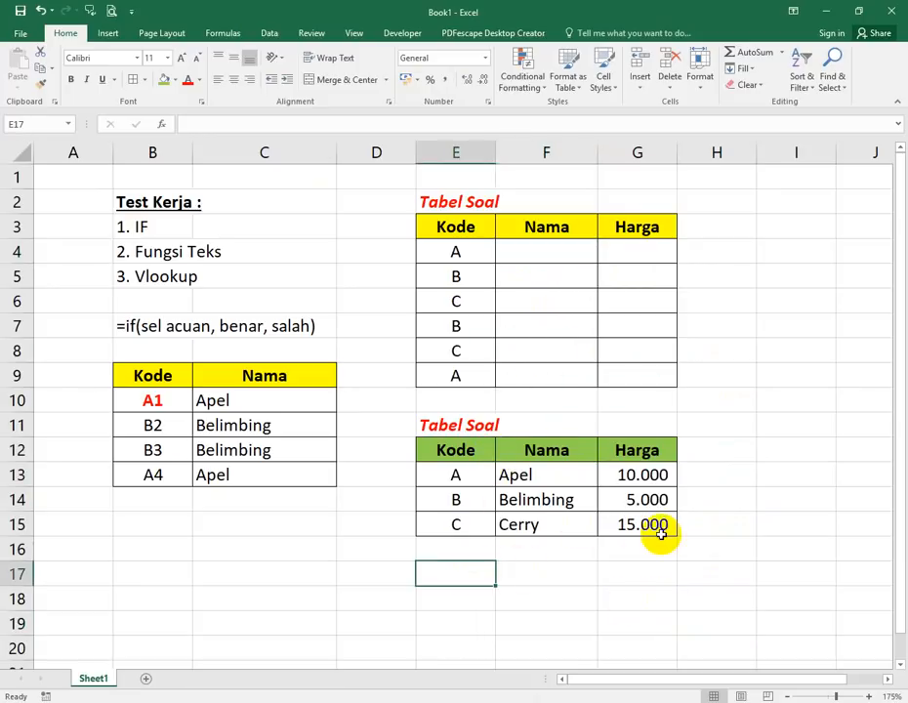
text('=)
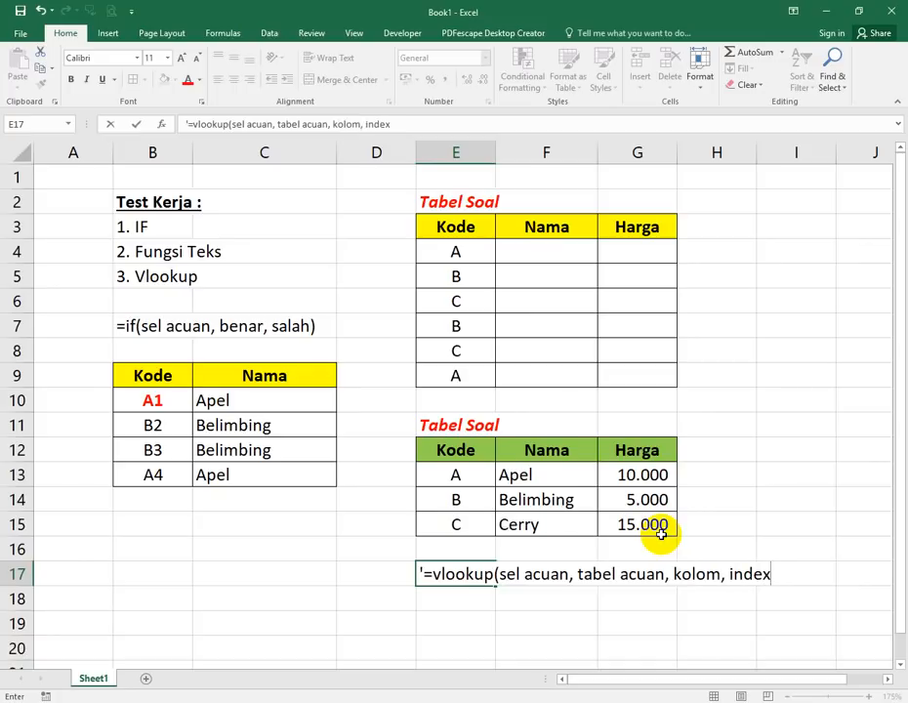
key(Return)
key(Up)
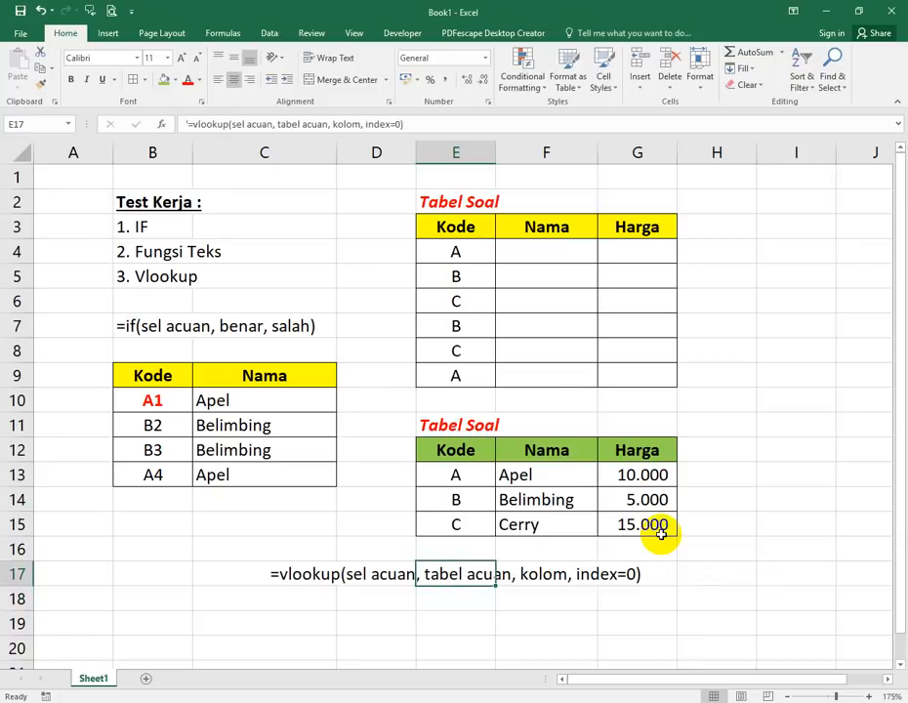
click(218, 79)
click(731, 354)
click(715, 475)
Change the title of the second table in E11 to Tabel Acuan.
click(547, 249)
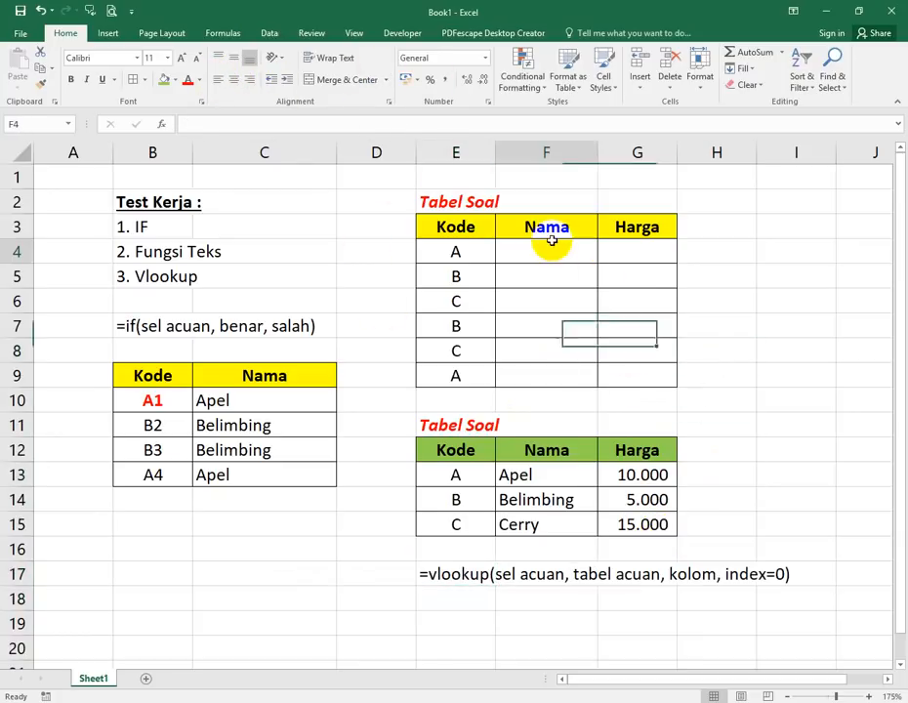
drag(441, 454, 594, 515)
drag(458, 448, 604, 524)
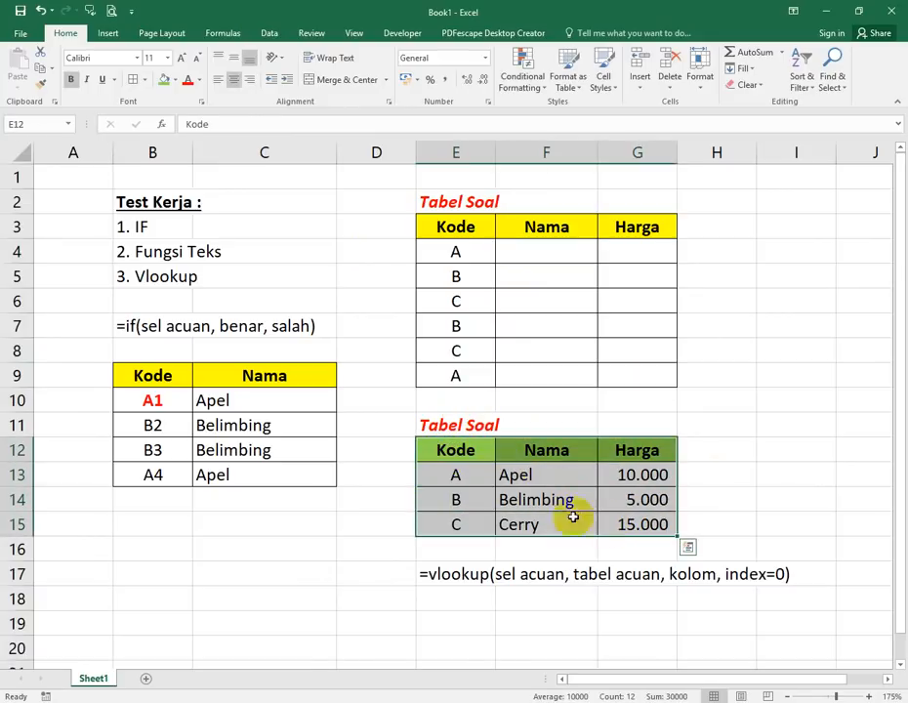
click(454, 418)
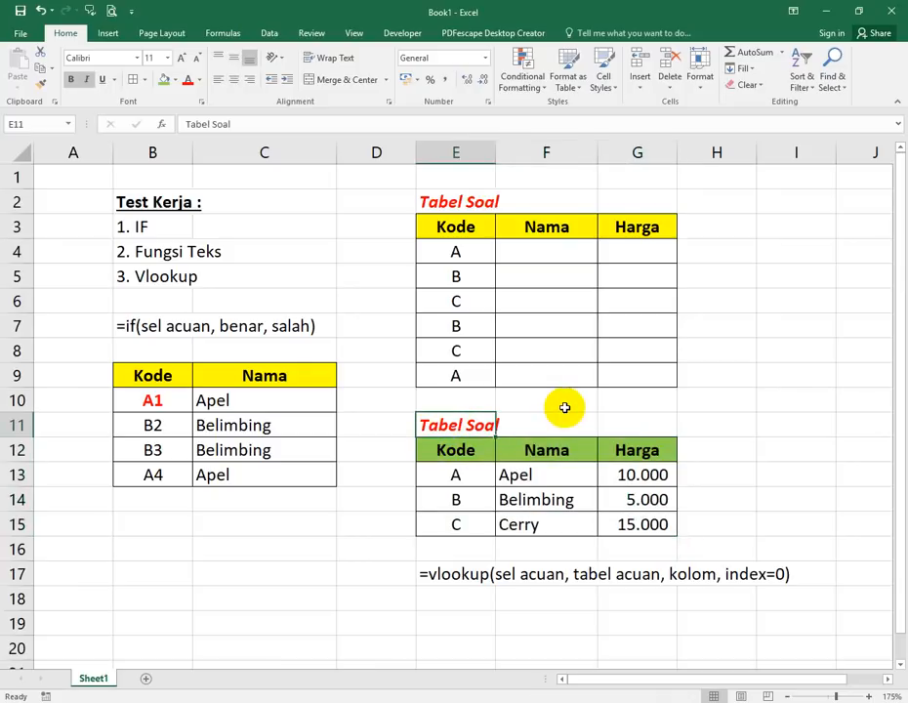
text(Tabe)
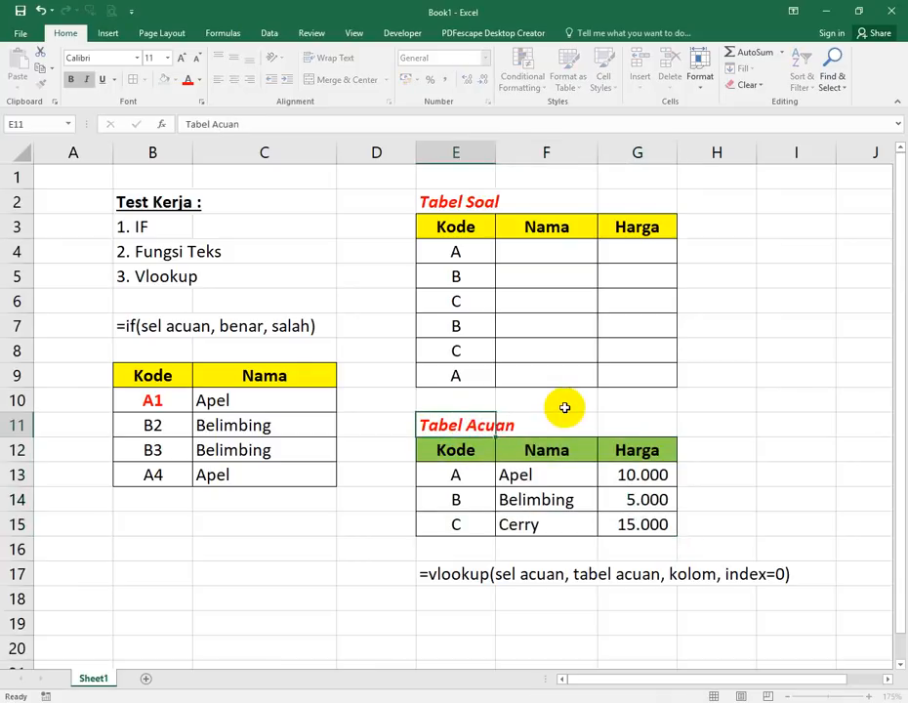
text(l Acuan)
key(Return)
Define the reference table E12:G15 as a named range called kerja.
drag(459, 450, 644, 518)
click(63, 124)
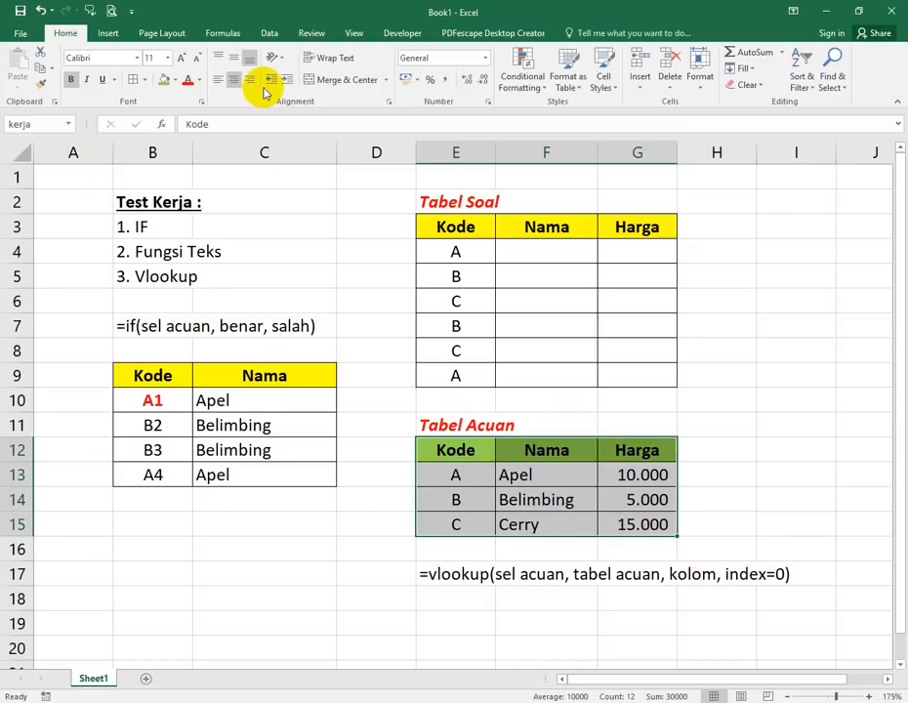
click(525, 256)
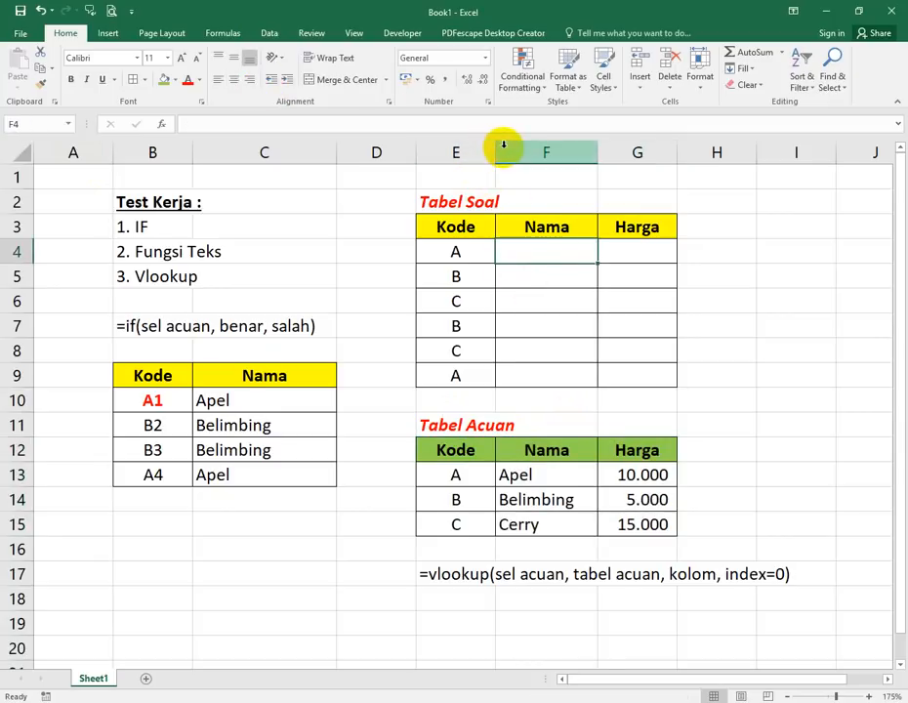
click(504, 148)
mouse_move(492, 148)
mouse_down()
mouse_move(474, 150)
mouse_move(485, 166)
mouse_move(482, 158)
mouse_move(495, 156)
mouse_up()
Enter the formula =VLOOKUP(E4;kerja;2;0) in F4 to look up the name for the first code.
click(525, 246)
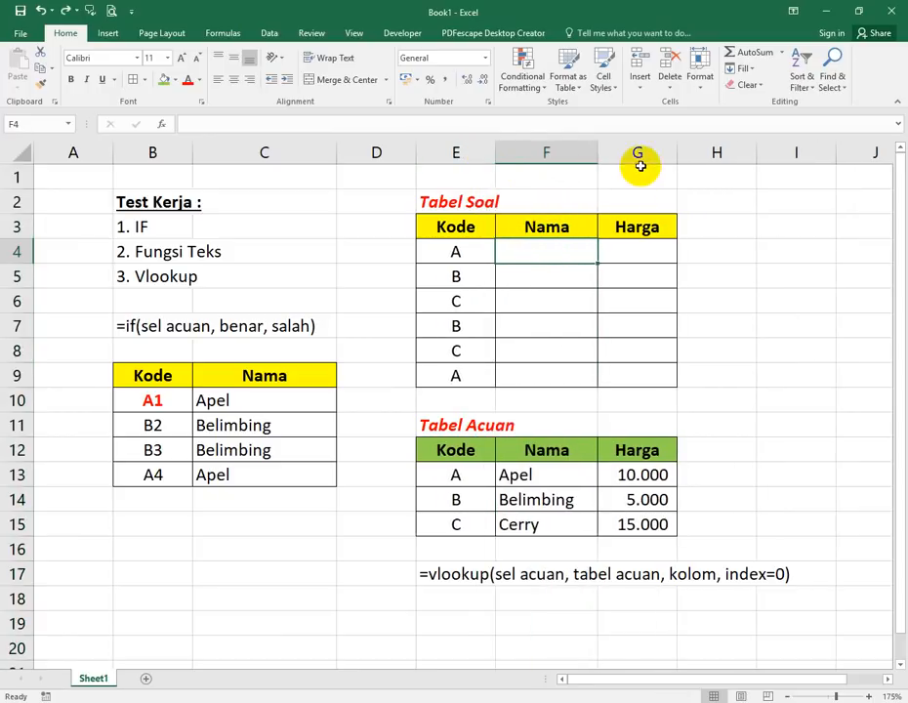
text(=vloo)
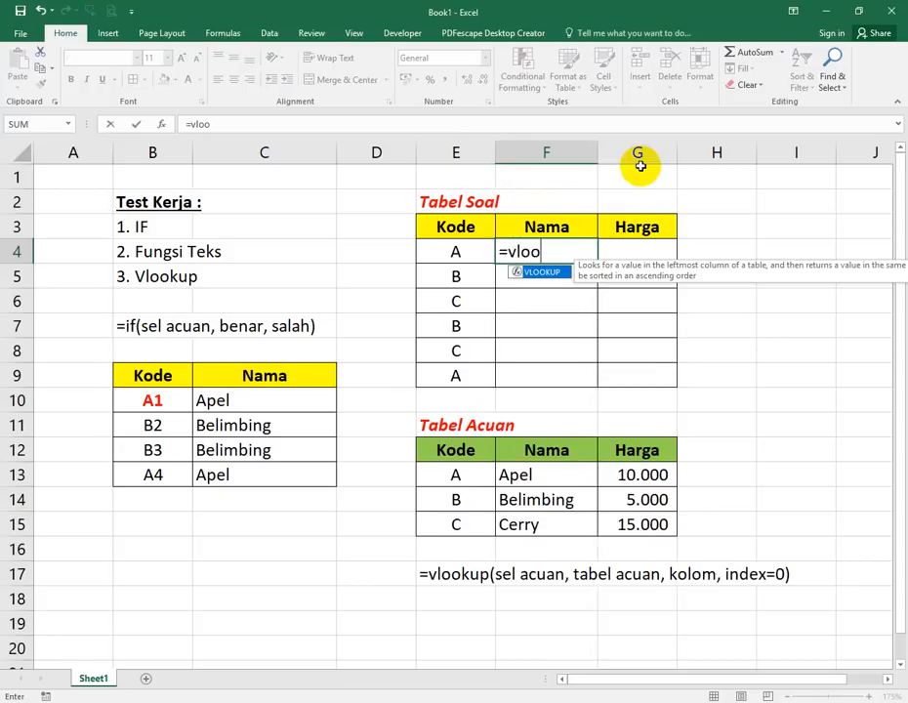
text(kup()
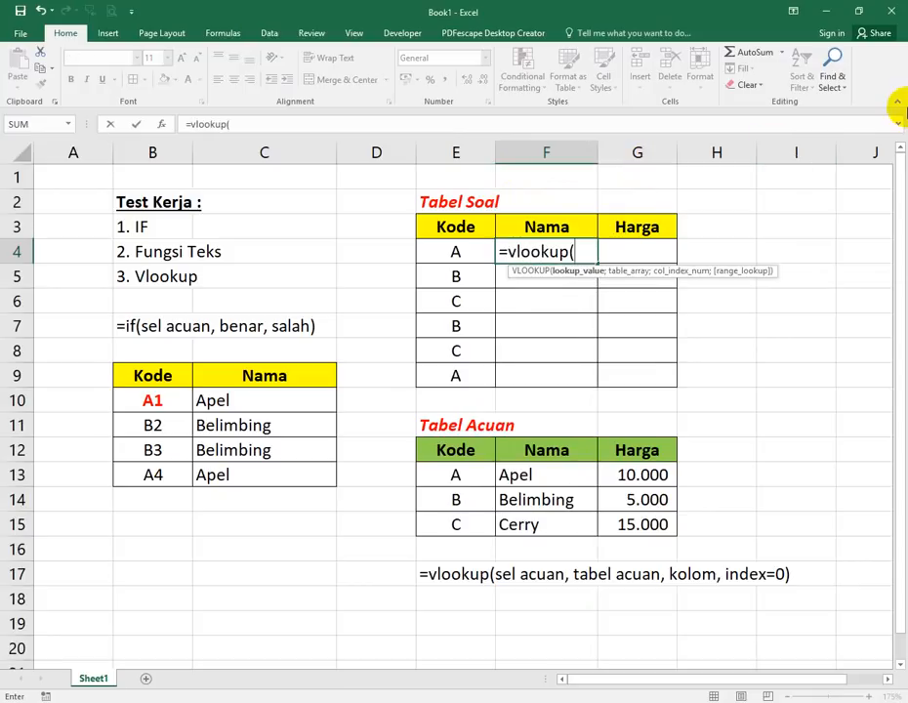
key(Left)
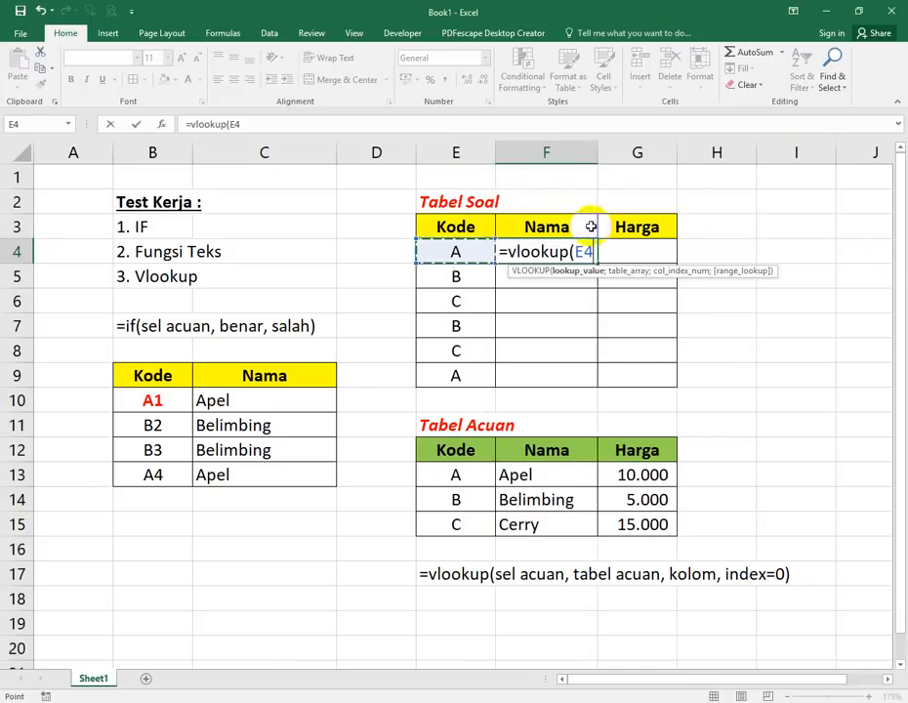
text(;kerja)
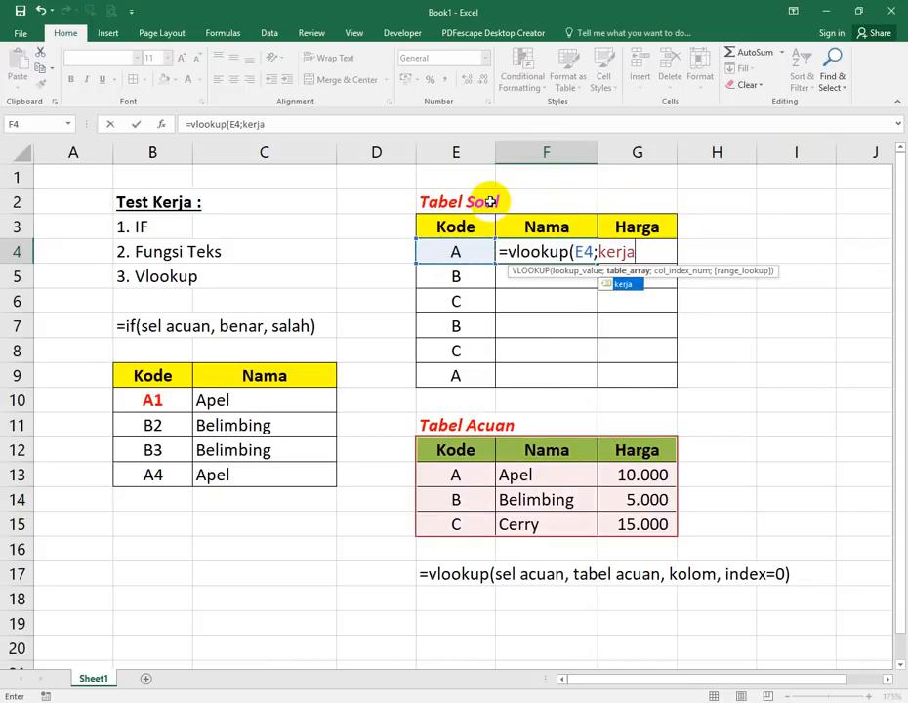
text(;)
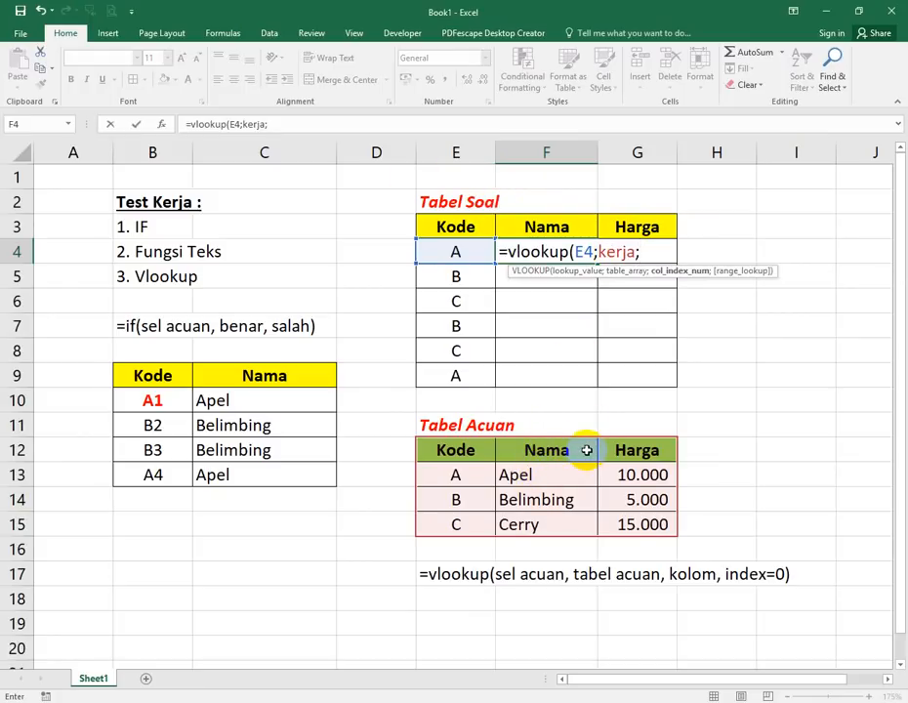
text())
key(BackSpace)
text(0))
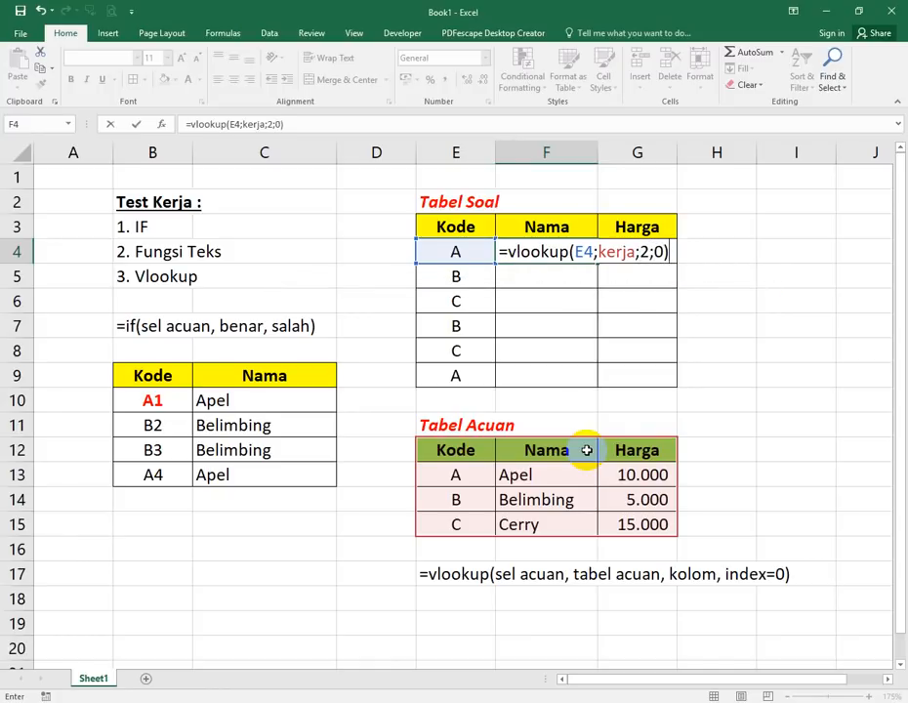
key(Return)
Fill the name lookup formula down from F4 through F9.
key(Up)
key(shift+Down)
key(shift+Down)
key(shift+Down)
key(shift+Down)
key(shift+Down)
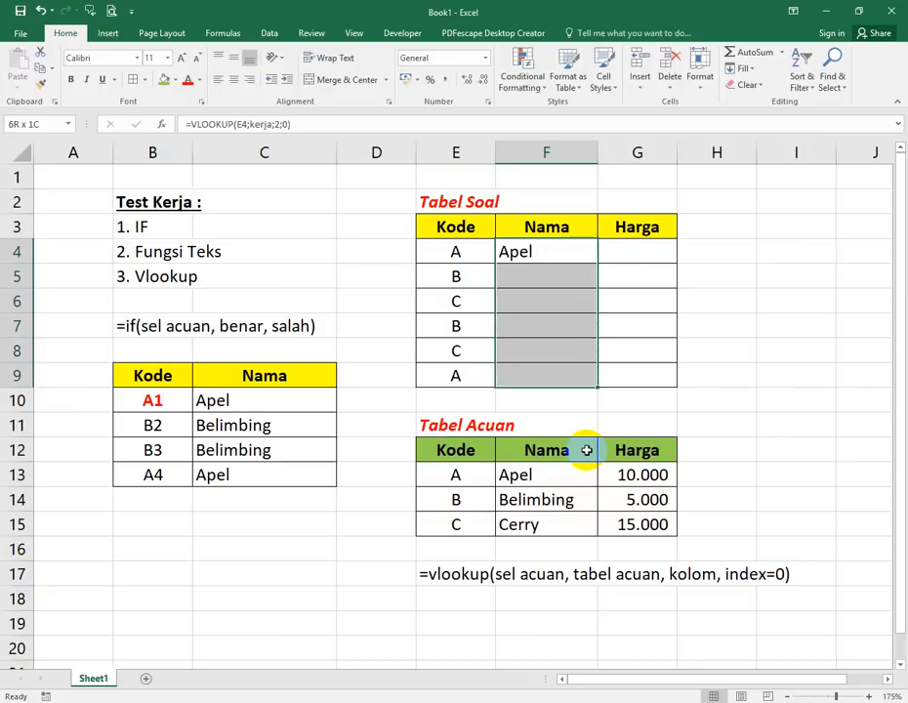
key(ctrl+d)
Enter the formula =VLOOKUP(E4;kerja;3;0) in G4 to look up the price for the first code.
key(Right)
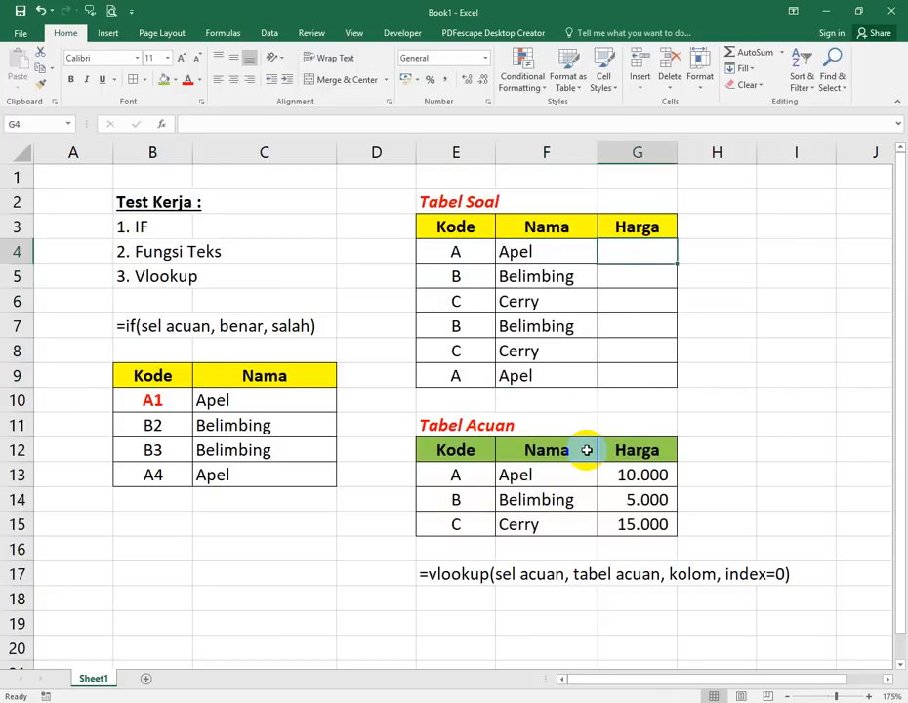
text(=vlookup()
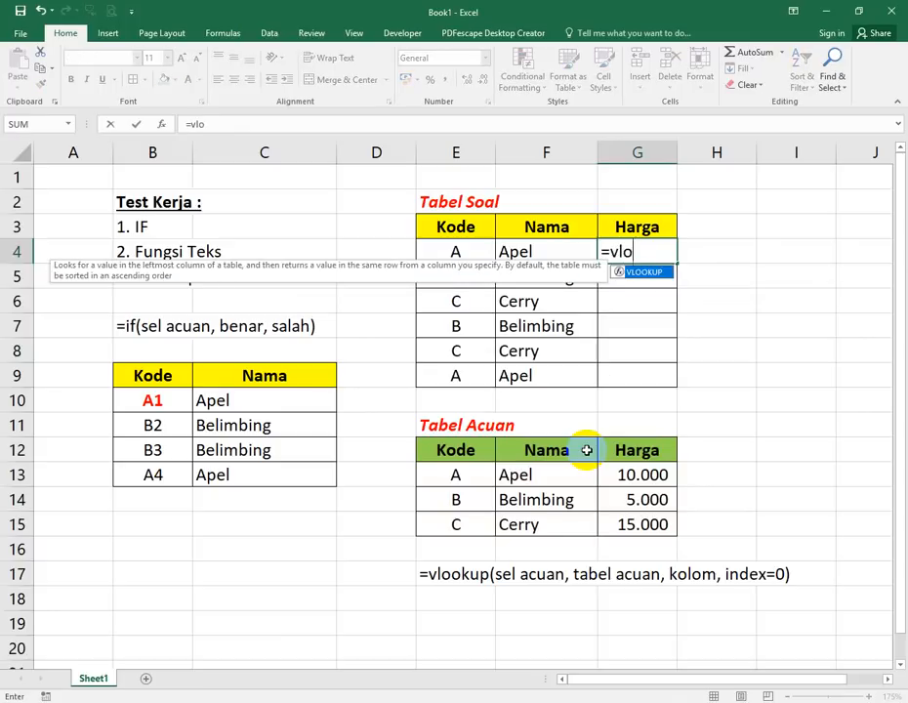
key(Left)
key(Left)
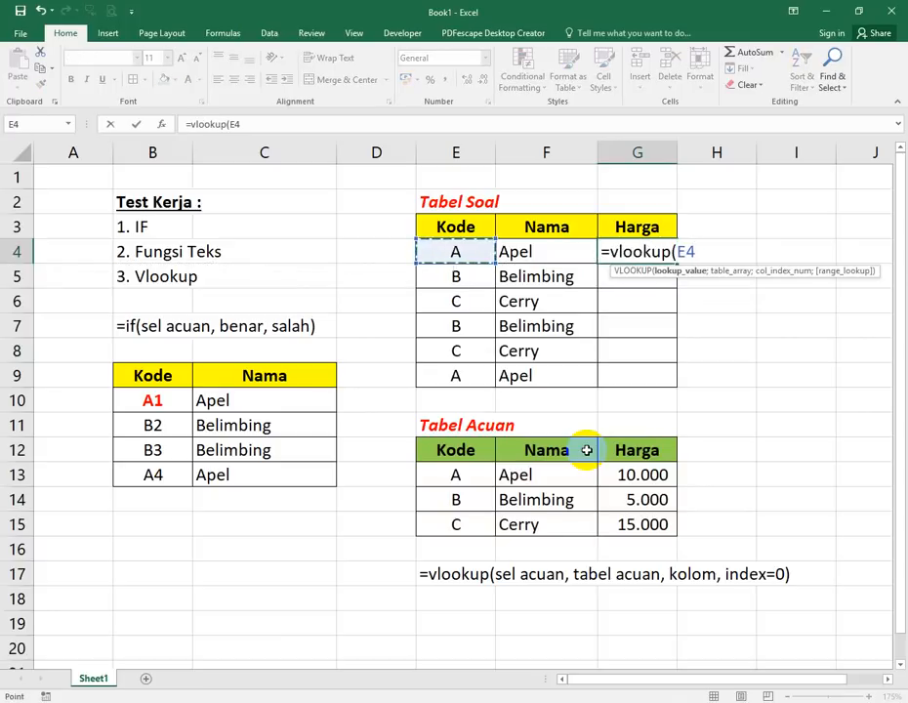
text(;kerja)
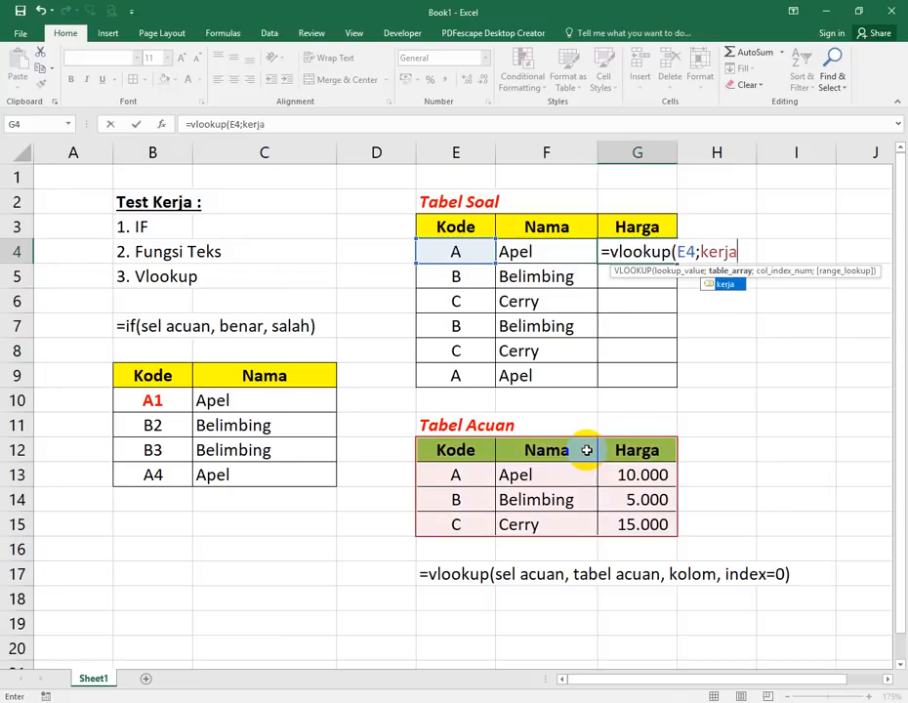
text(;3;0)
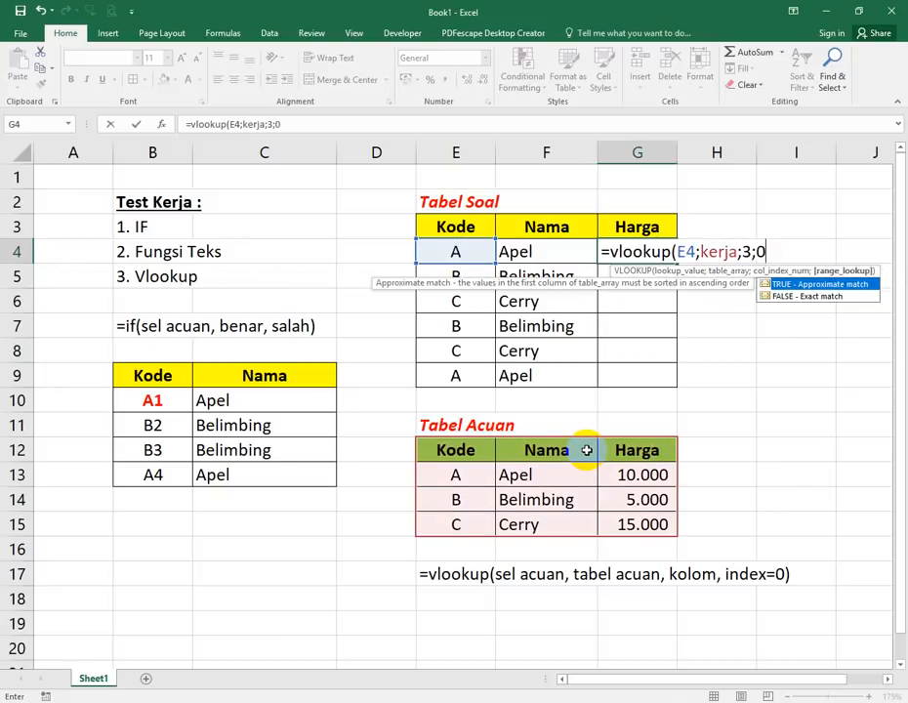
text())
key(Return)
Fill the price lookup formula down through G9 and format G4:G9 with thousands separators and no decimals.
key(Up)
key(shift+Down)
key(shift+Down)
key(shift+Down)
key(shift+Down)
key(shift+Down)
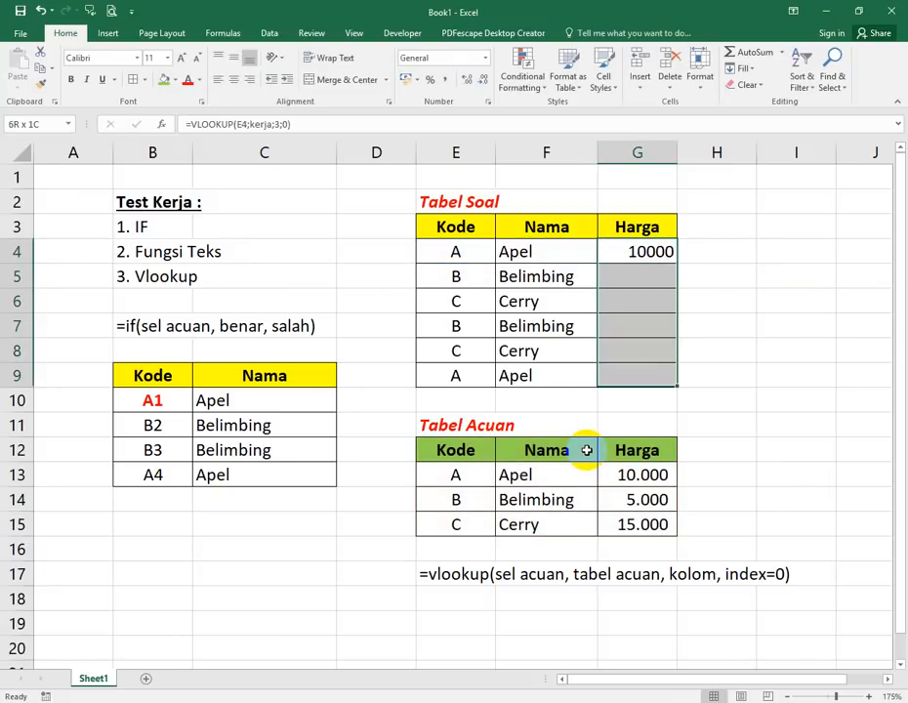
key(ctrl+d)
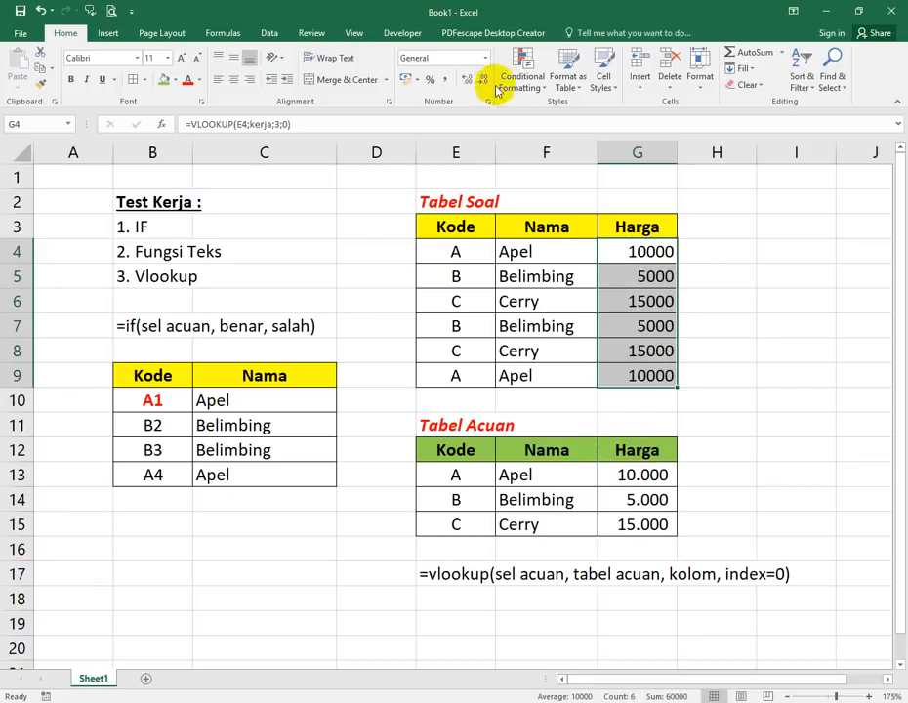
click(446, 79)
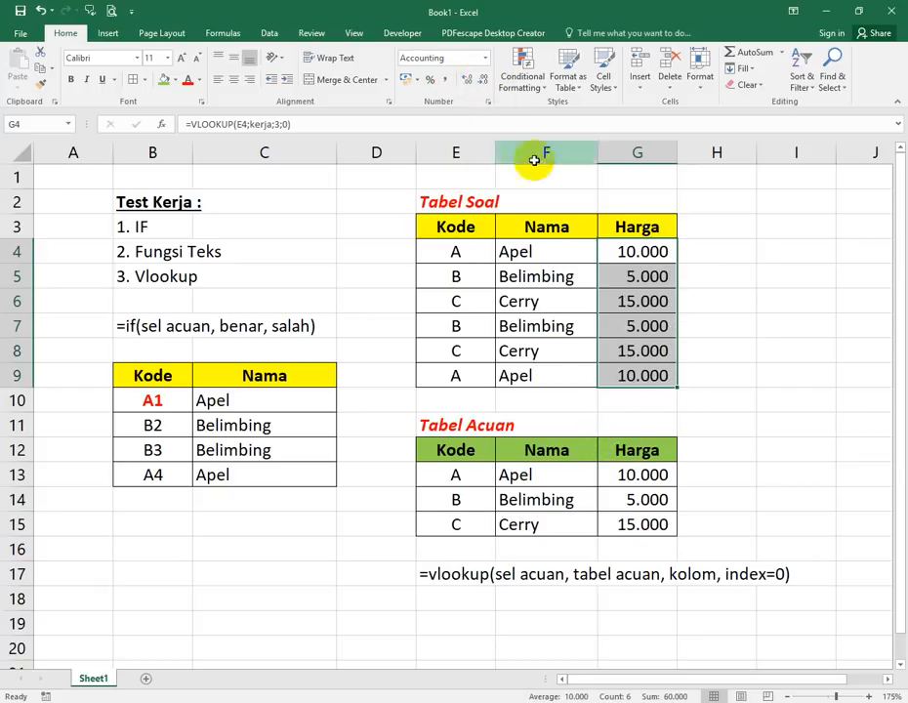
click(795, 349)
Change the first three codes of Tabel Soal in E4:E6 to 1-A-19, 2-B-20 and 3-C-21.
double_click(475, 256)
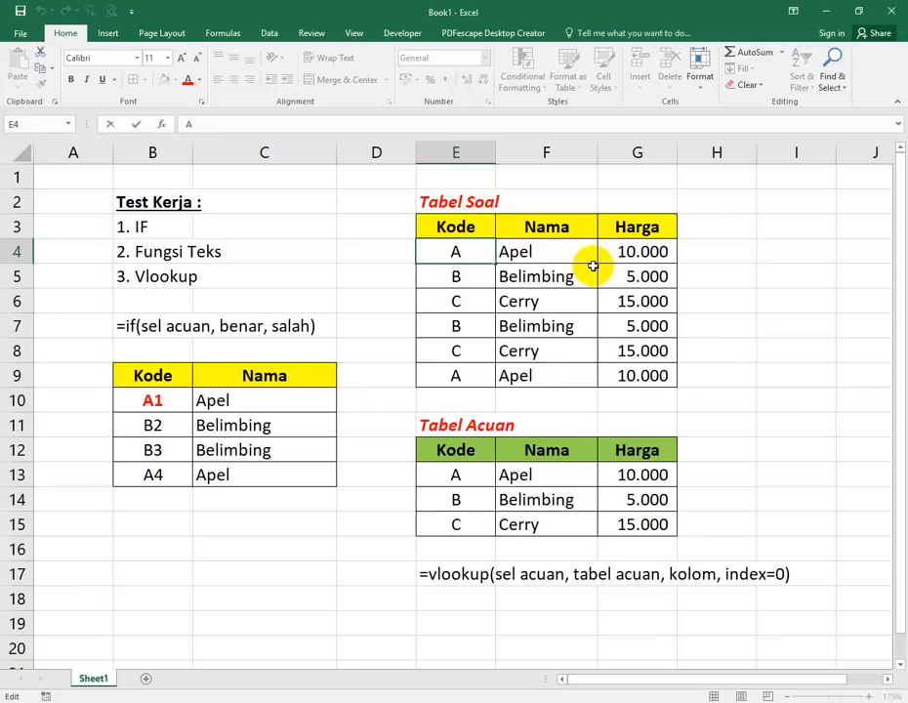
text(1-A-19)
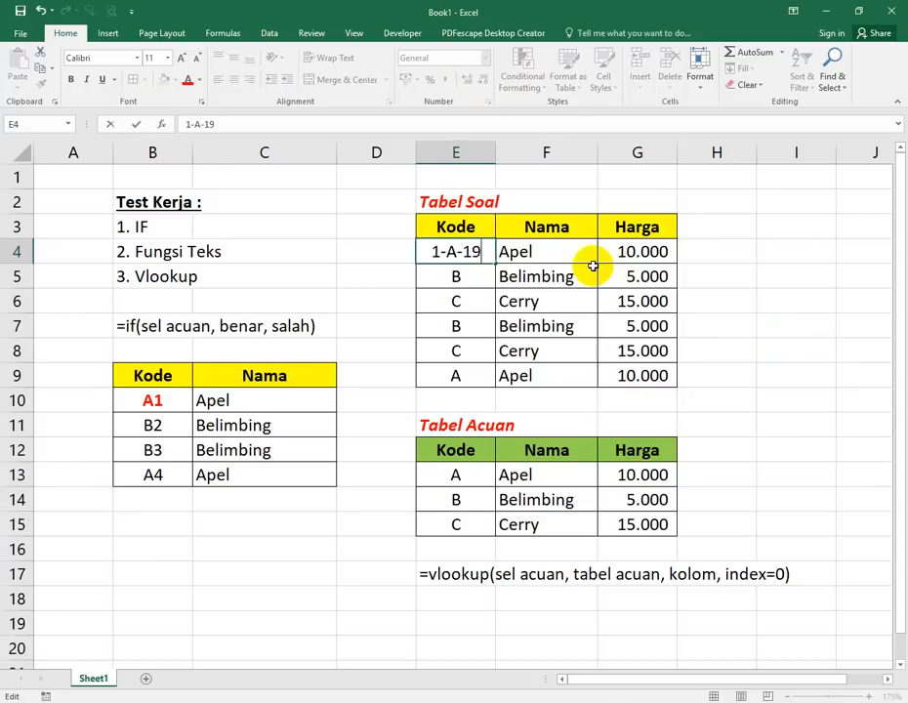
key(Return)
key(F2)
text(2-B)
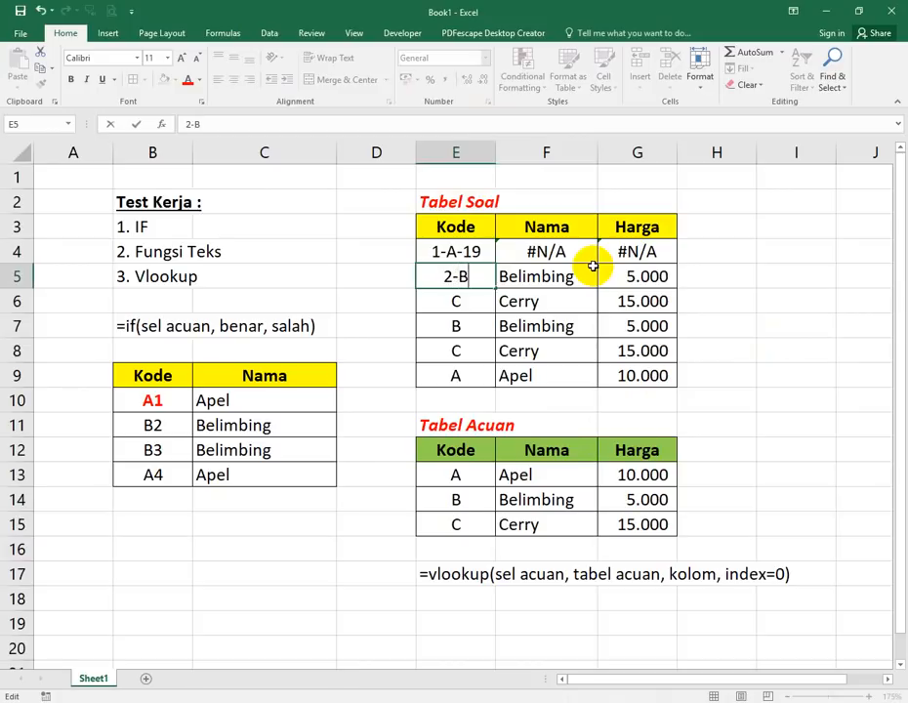
text(-20)
key(Return)
key(F2)
key(Home)
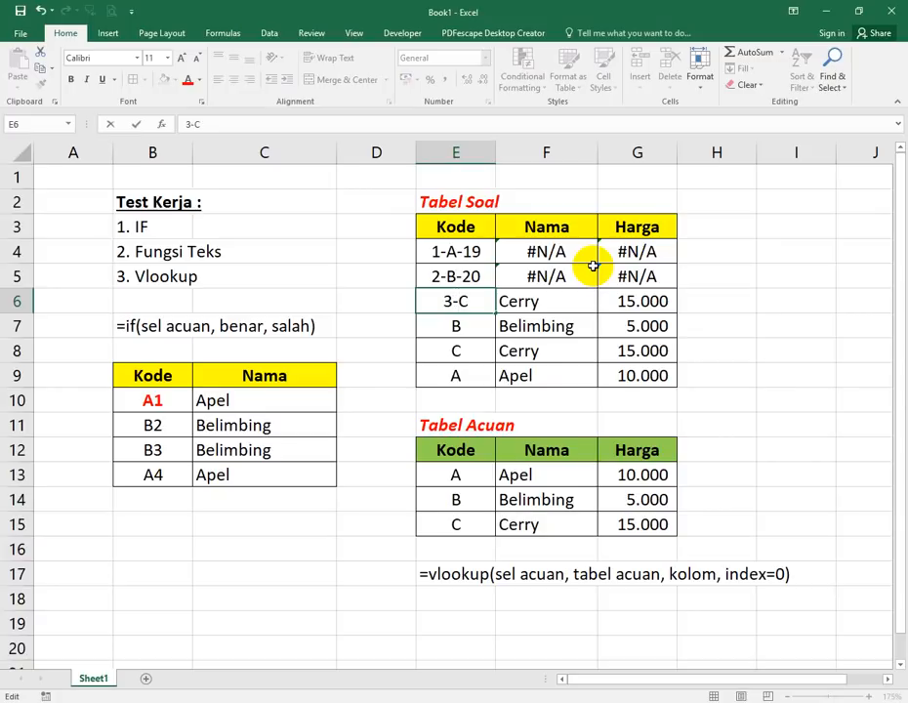
text(3-)
key(End)
text(-21)
key(Return)
Change the last three codes of Tabel Soal in E7:E9 to 4-B-22, 5-C-24 and 6-A-25.
key(F2)
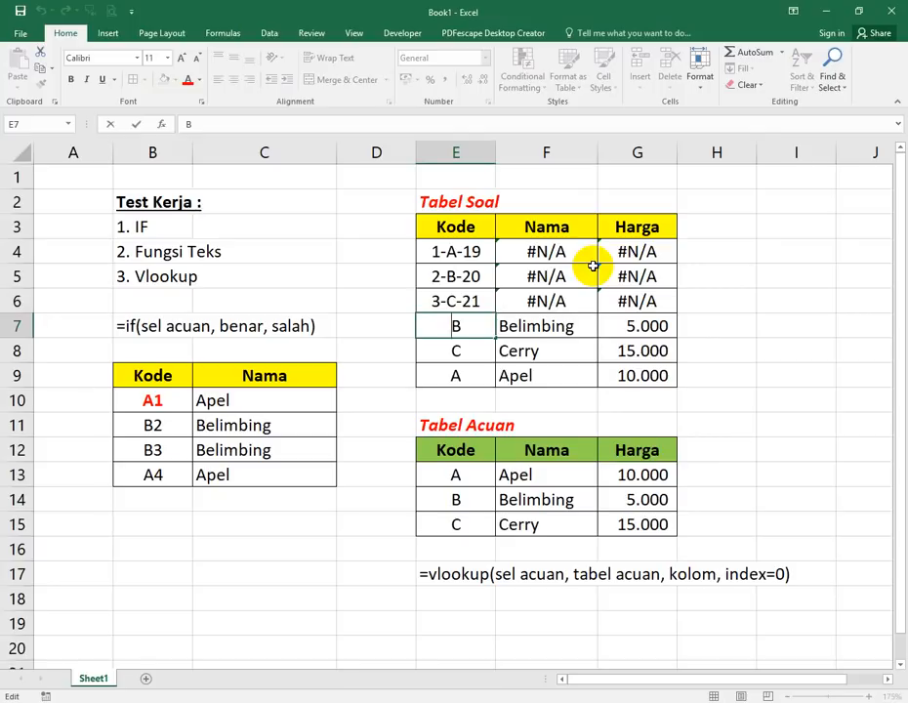
text(4-B-22)
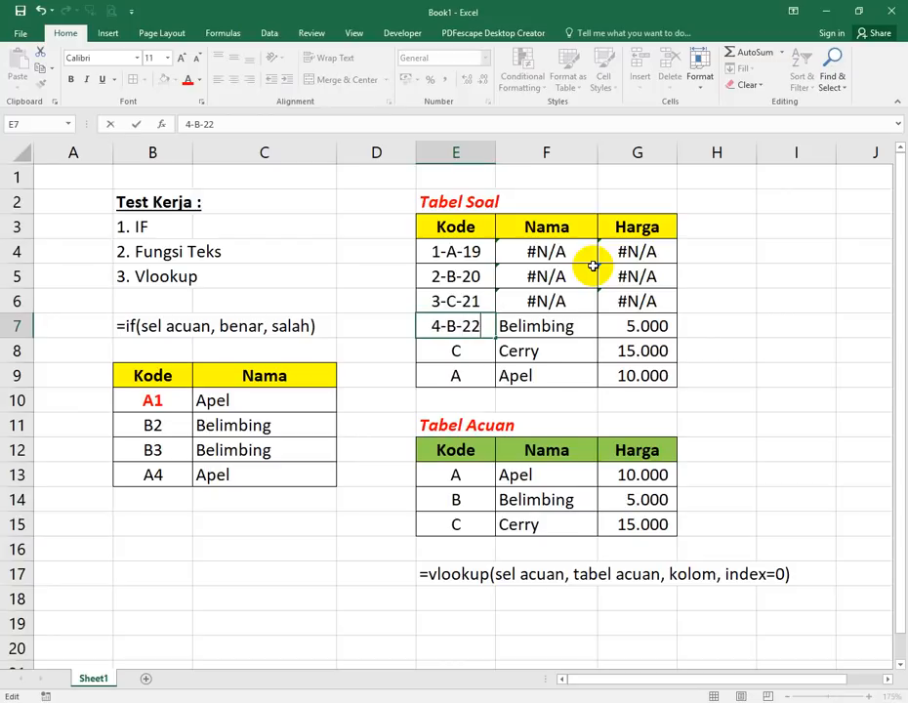
key(Return)
key(F2)
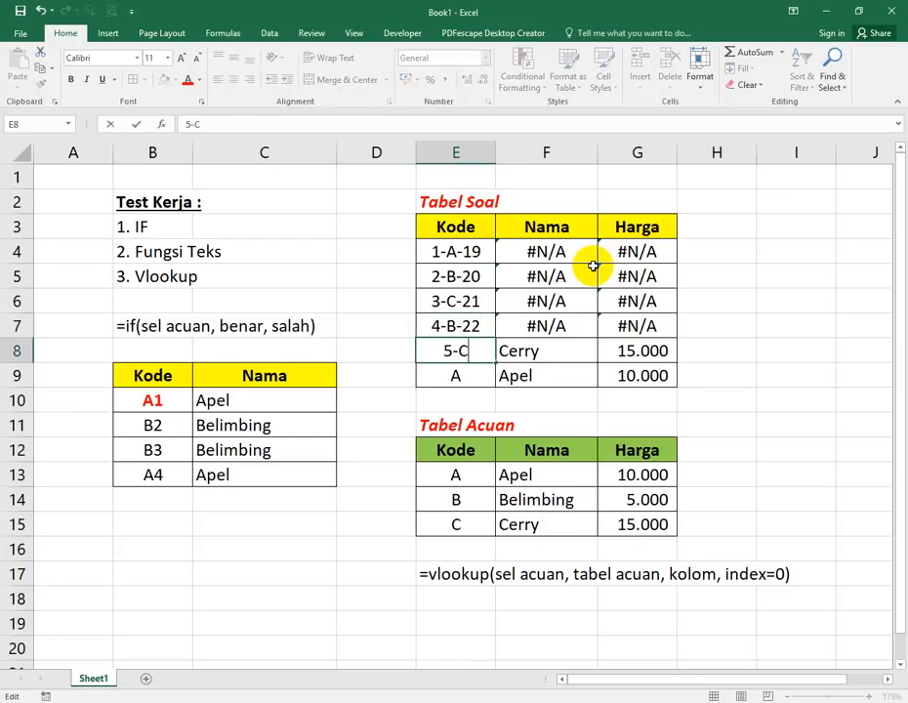
text(-24)
key(Return)
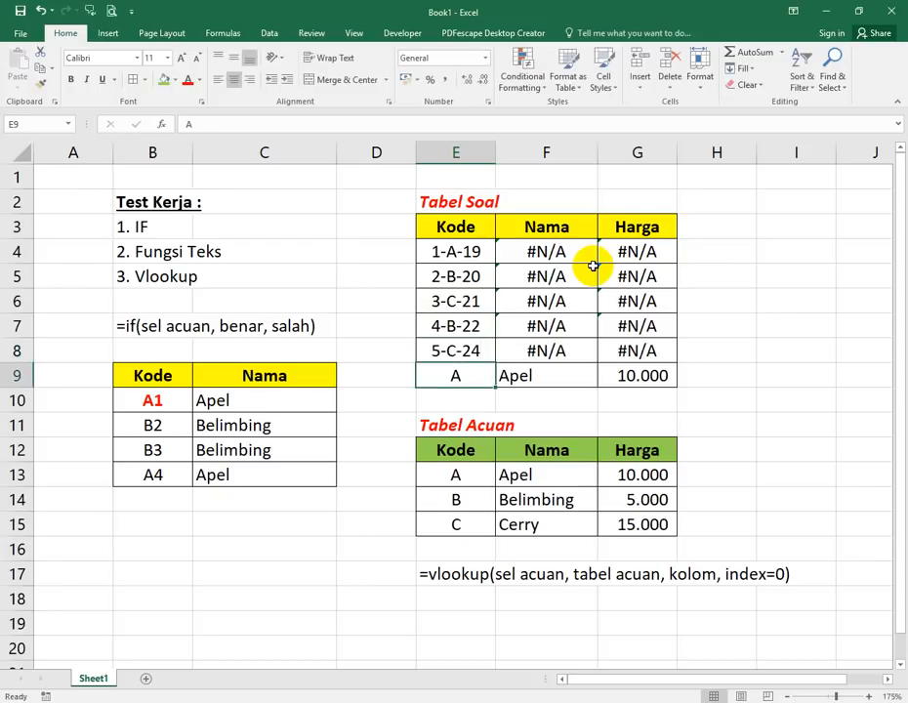
key(F2)
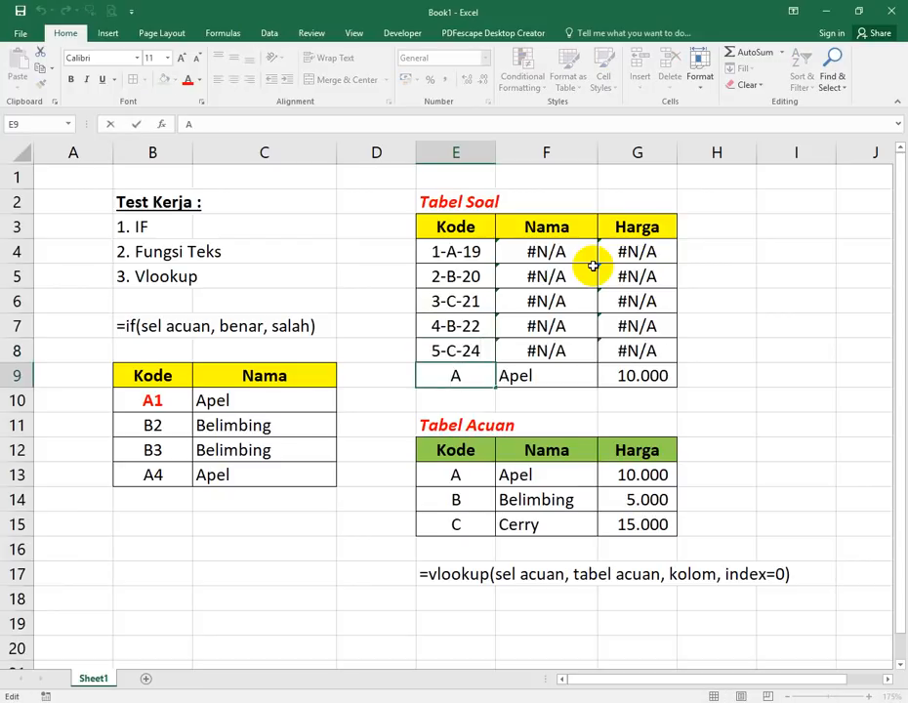
text(-A-25)
key(Return)
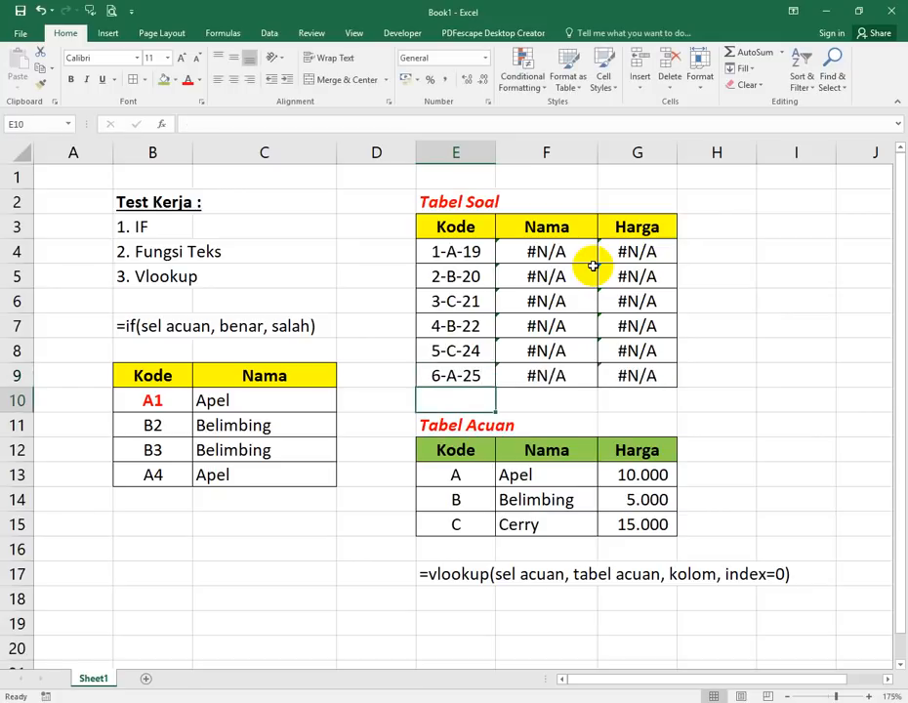
Clear the name and price lookup formulas from F4:G9 in Tabel Soal.
click(593, 266)
drag(538, 256, 631, 375)
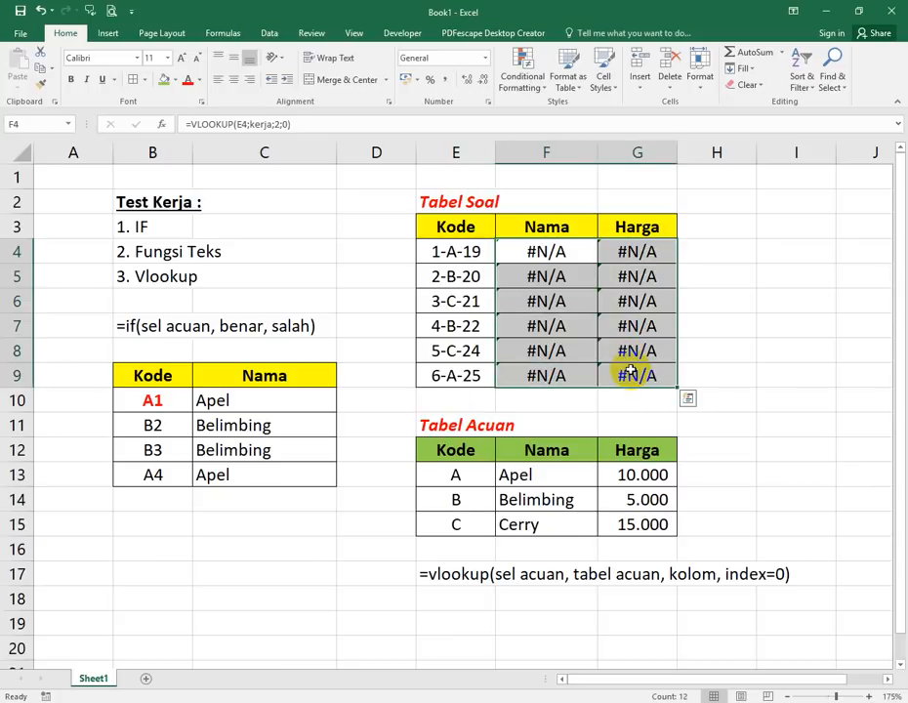
key(Delete)
Make only the letter A inside the code 1-A-19 in E4 bold and red.
click(451, 251)
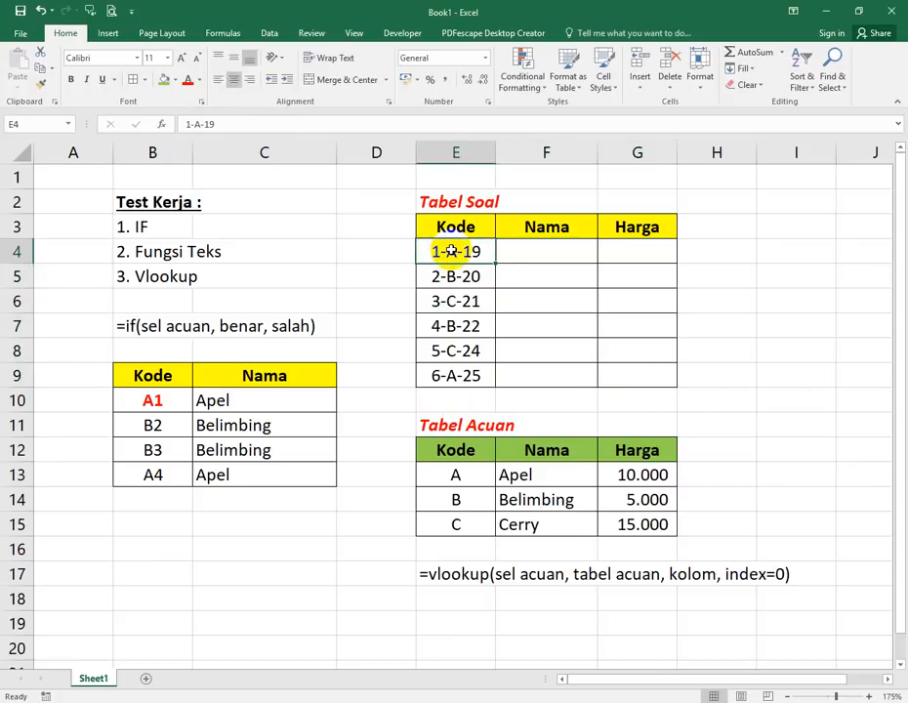
double_click(451, 250)
double_click(451, 251)
click(188, 80)
key(Return)
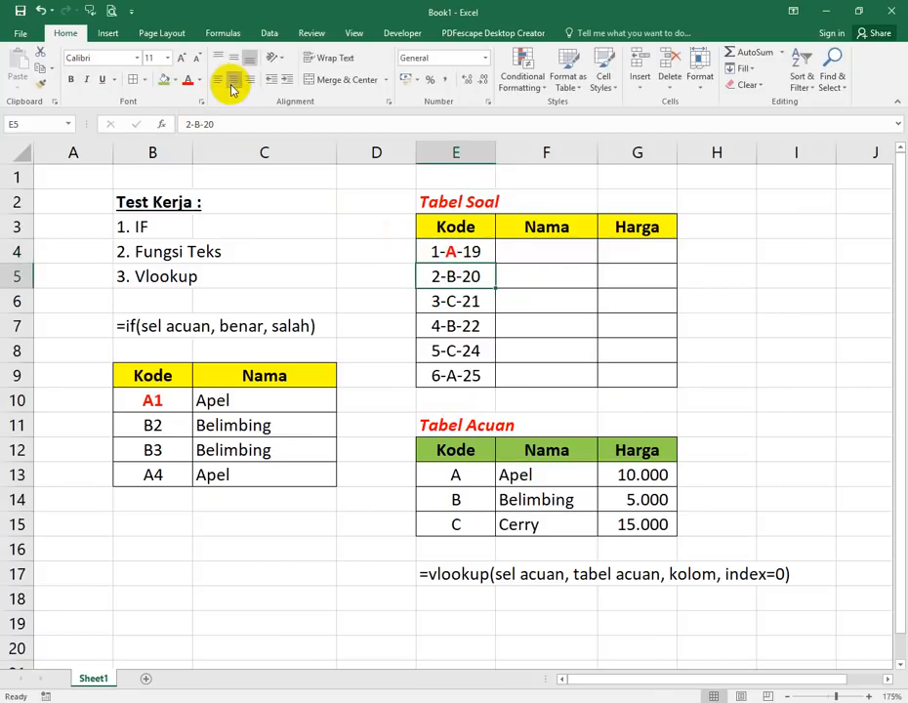
Make the code A in E13 of Tabel Acuan red and bold.
click(418, 481)
click(185, 80)
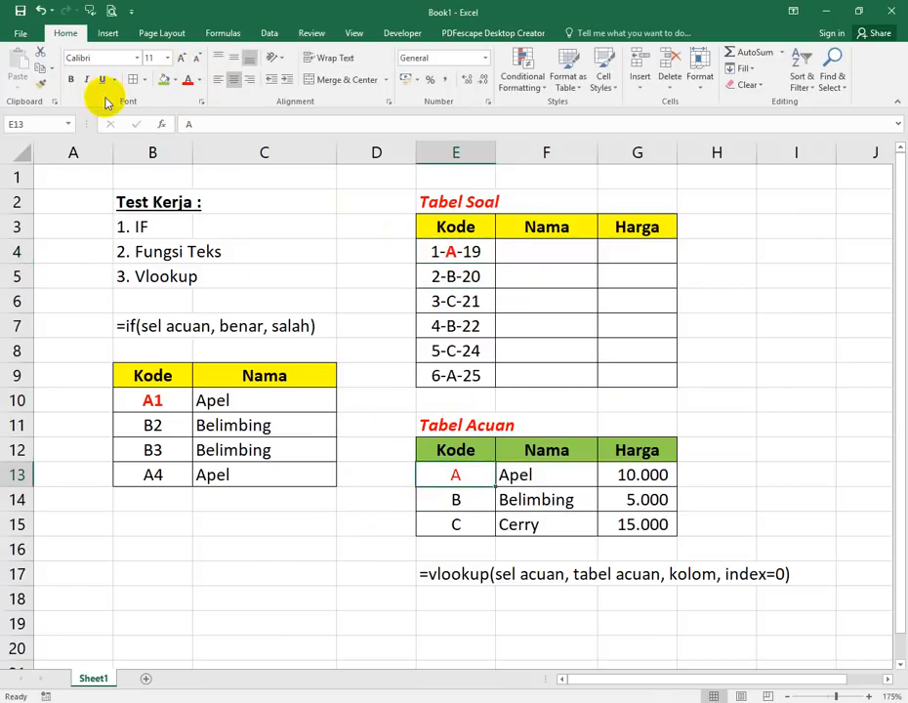
click(71, 80)
click(521, 281)
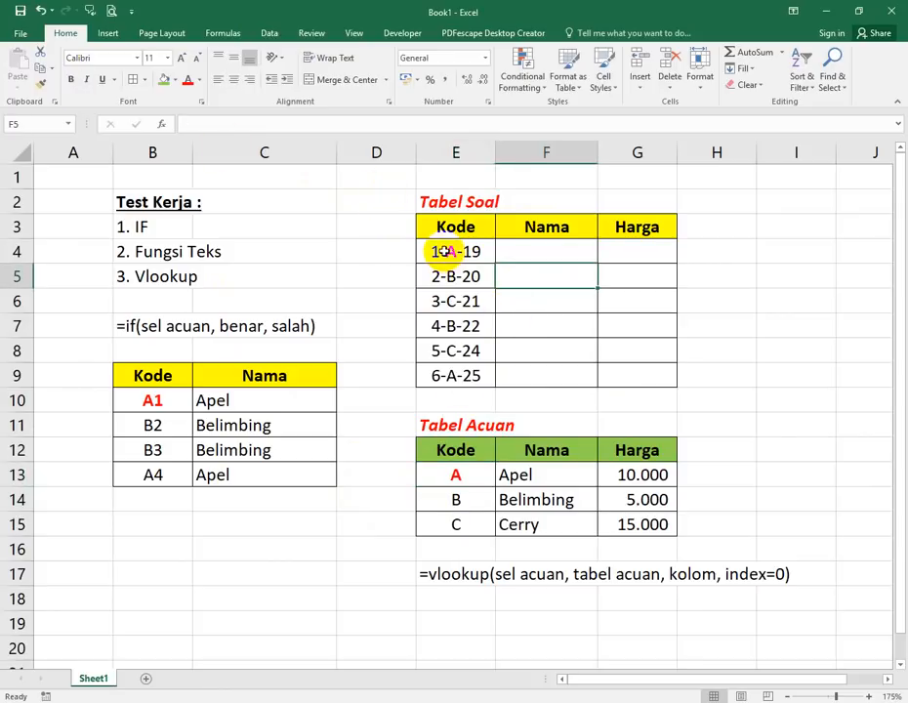
Test the formula =MID(E4;3;1) in F4 to extract the middle letter of the first code, and clear the cell again.
click(533, 246)
text(=)
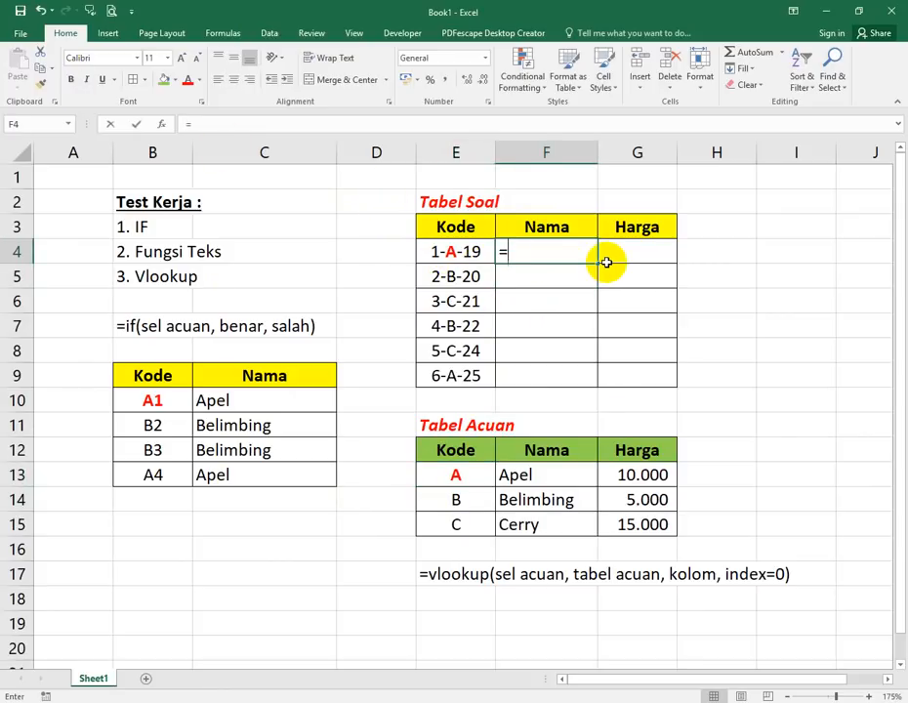
text(mi)
key(BackSpace)
text(mid()
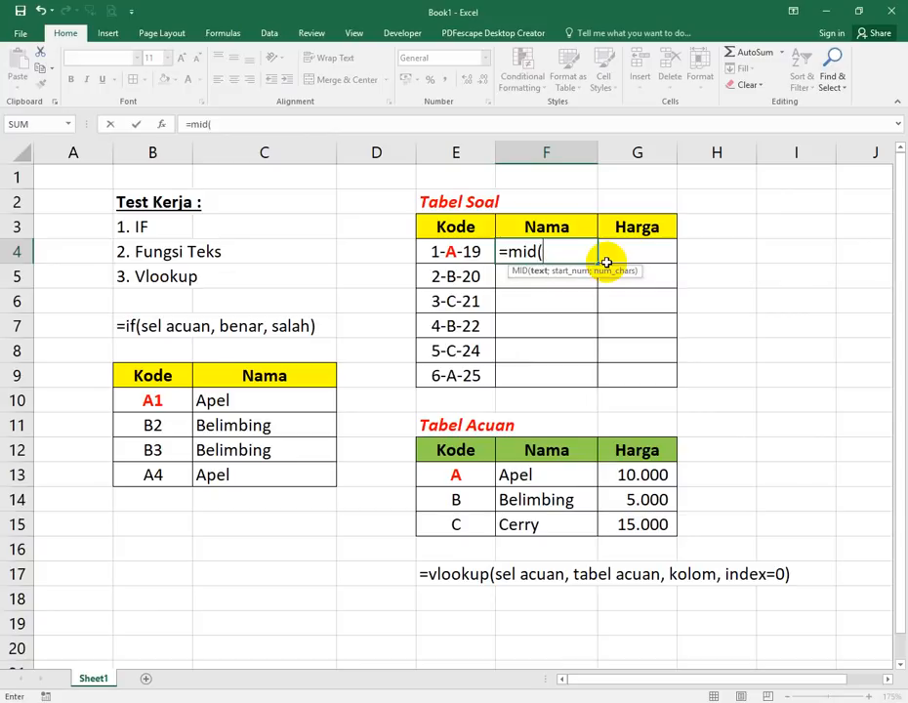
key(Left)
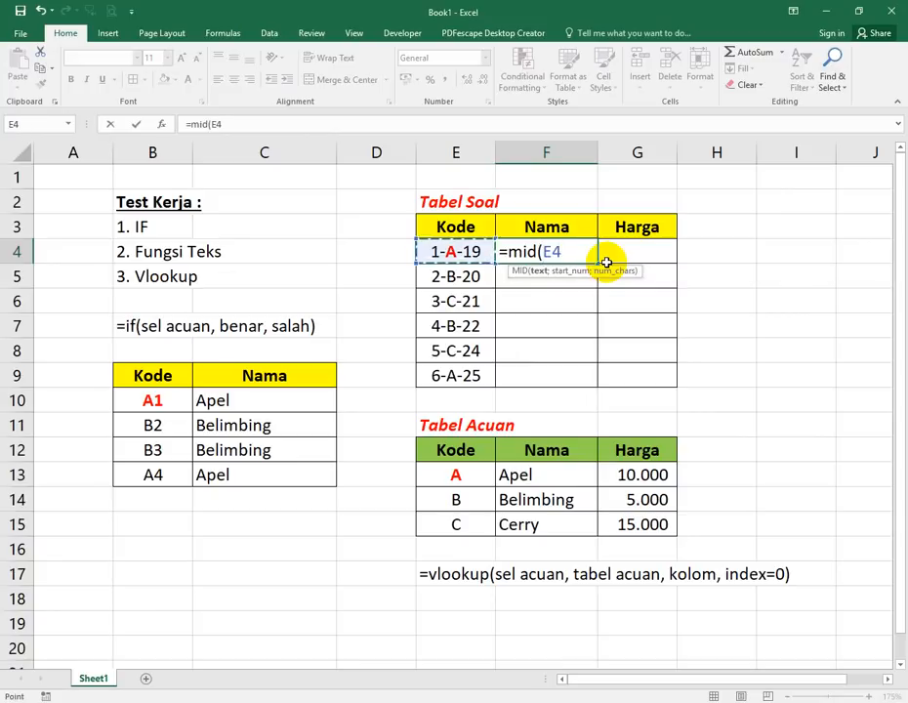
text(;)
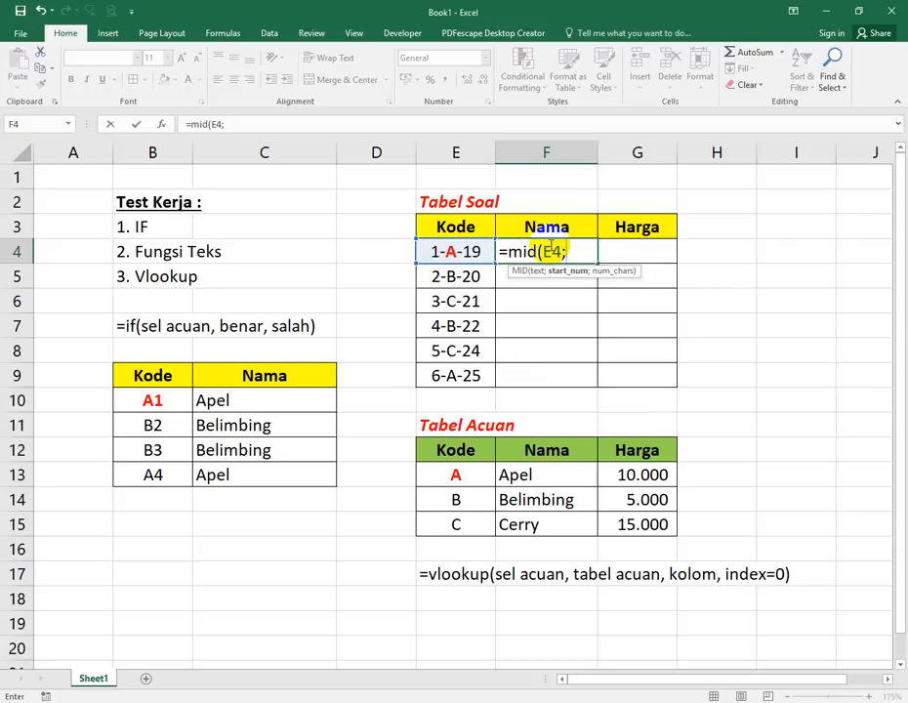
text(3;)
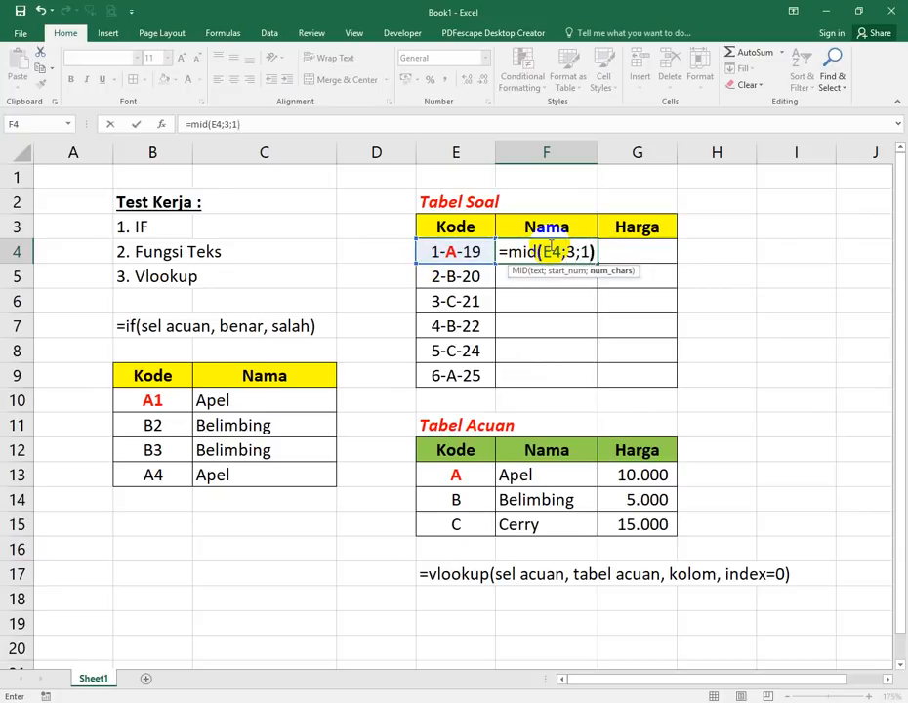
text(1))
key(ctrl+Return)
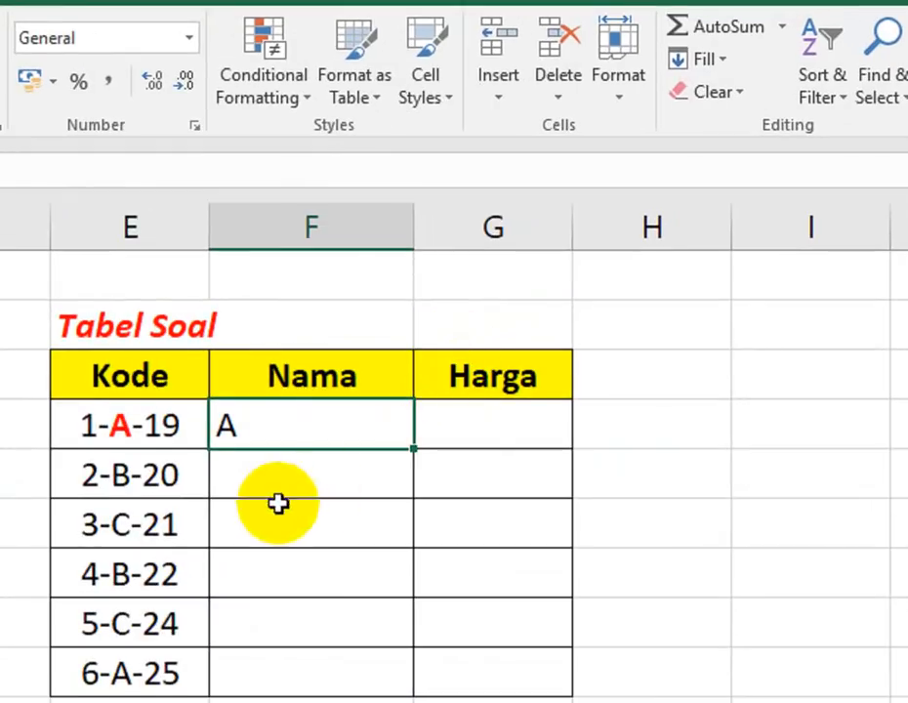
key(Delete)
Enter the formula =VLOOKUP(MID(E4;3;1);kerja;2;0) in F4 to look up the name by the code's middle letter.
text(=mi)
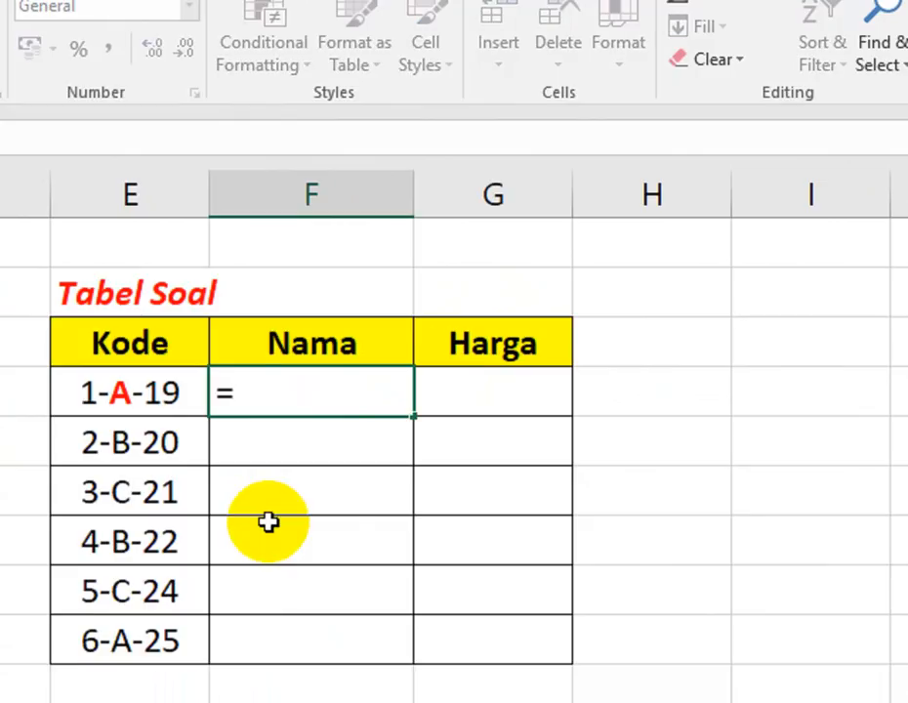
key(BackSpace)
key(BackSpace)
text(valo)
key(BackSpace)
key(BackSpace)
key(BackSpace)
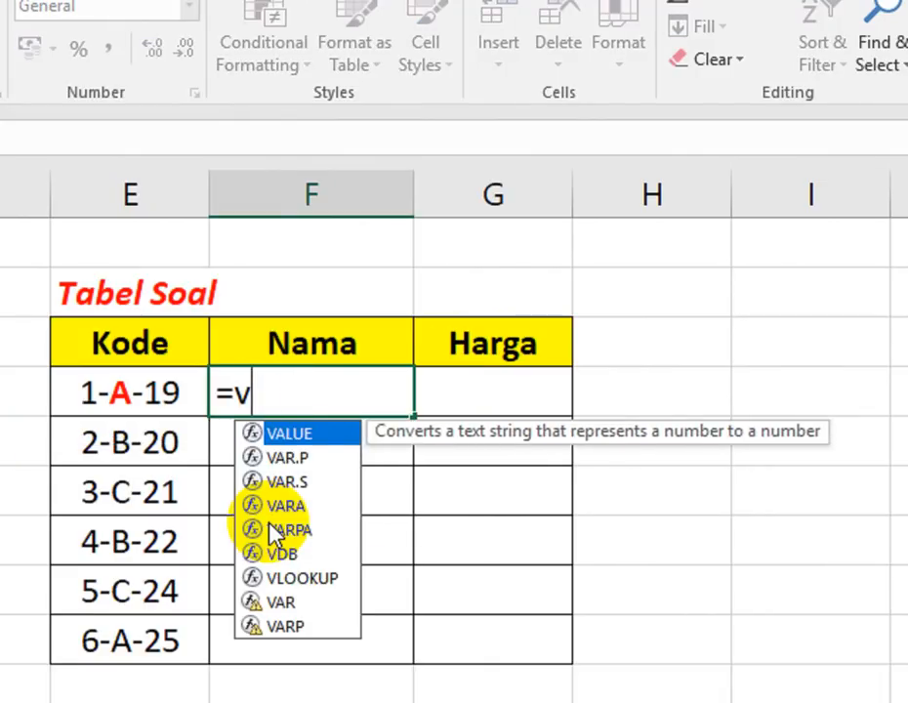
text(lookup()
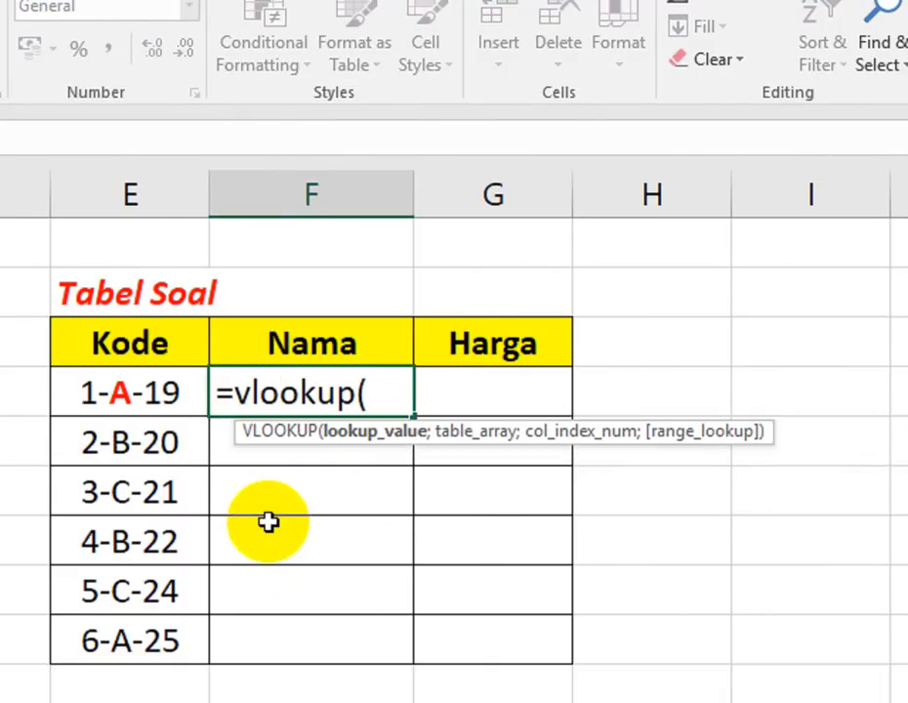
text(mid()
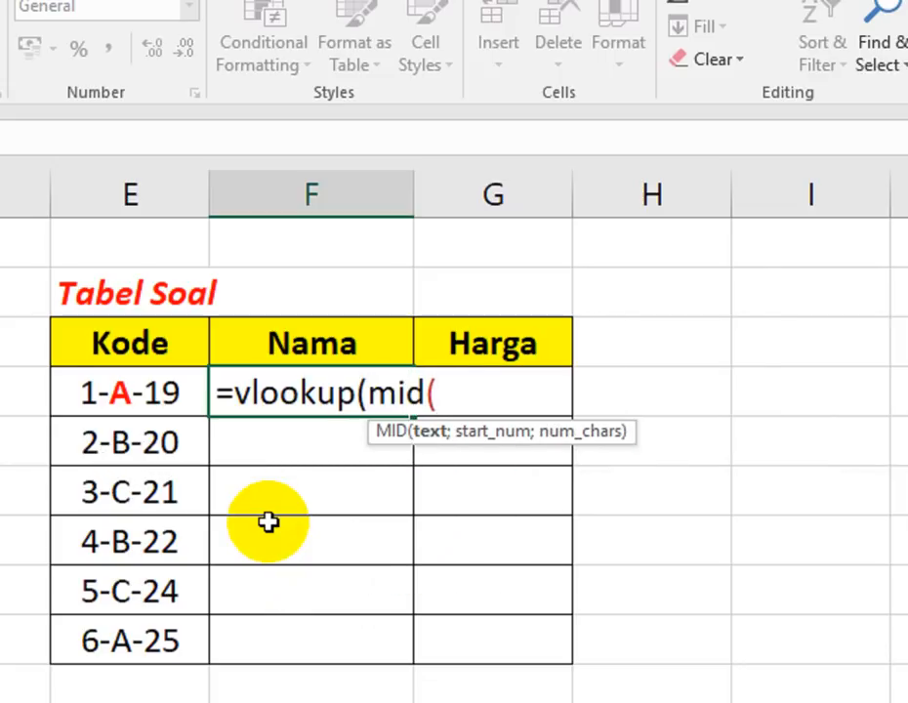
key(Left)
text(;4;1)
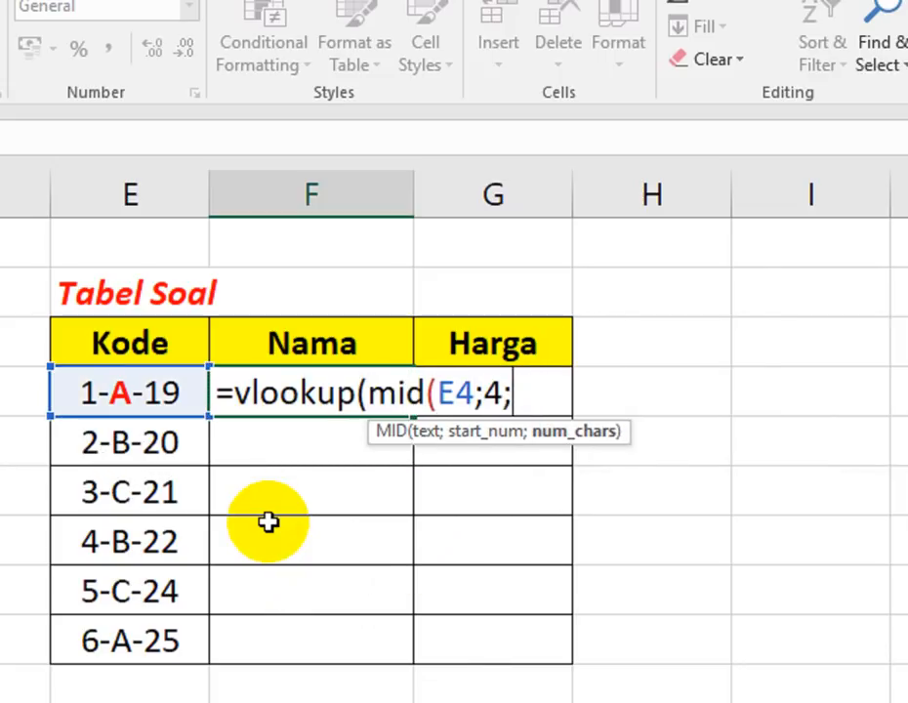
key(BackSpace)
key(BackSpace)
key(BackSpace)
text(3;1))
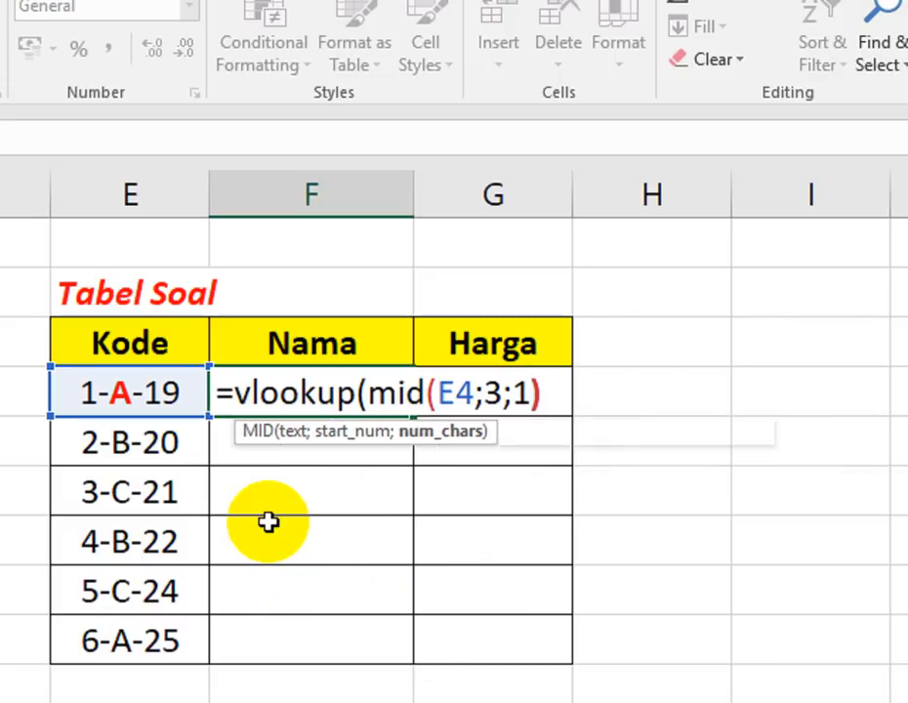
text(;kerja;)
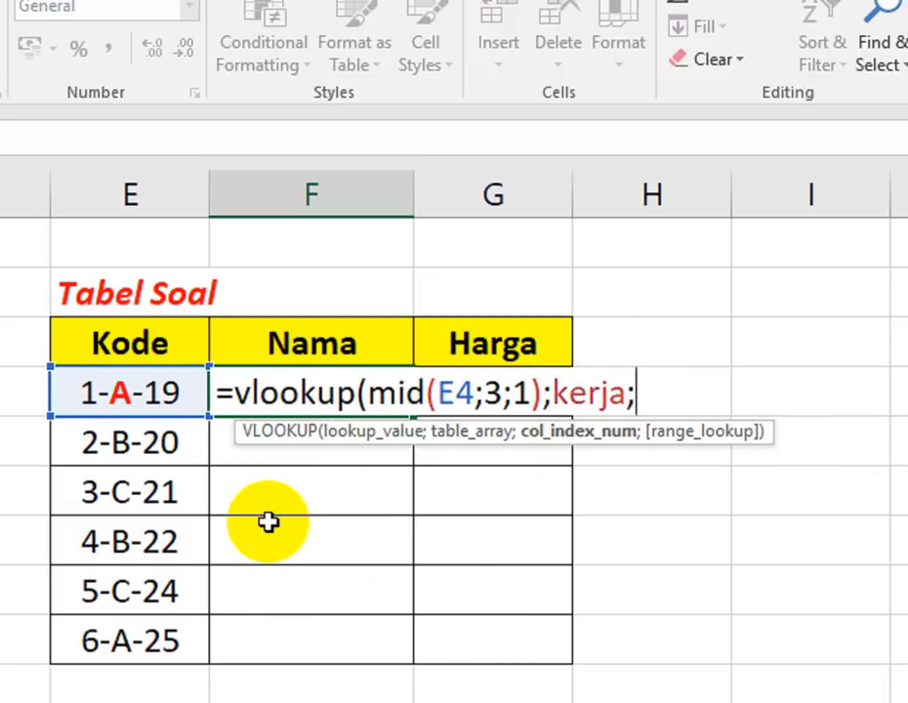
text(2;0))
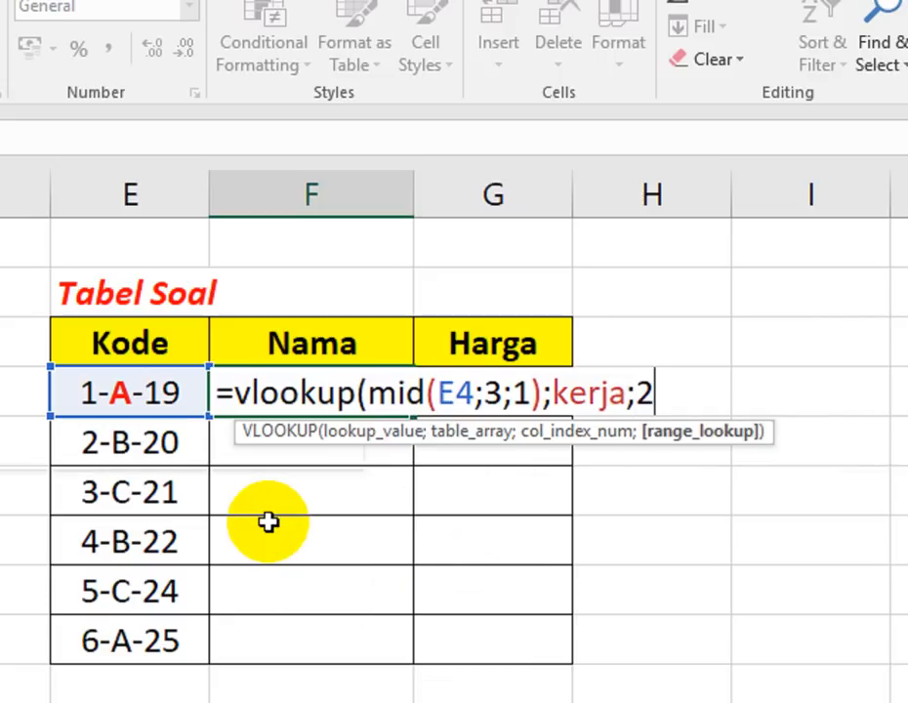
key(Return)
Fill the combined VLOOKUP and MID name formula down from F4 through F9.
key(Up)
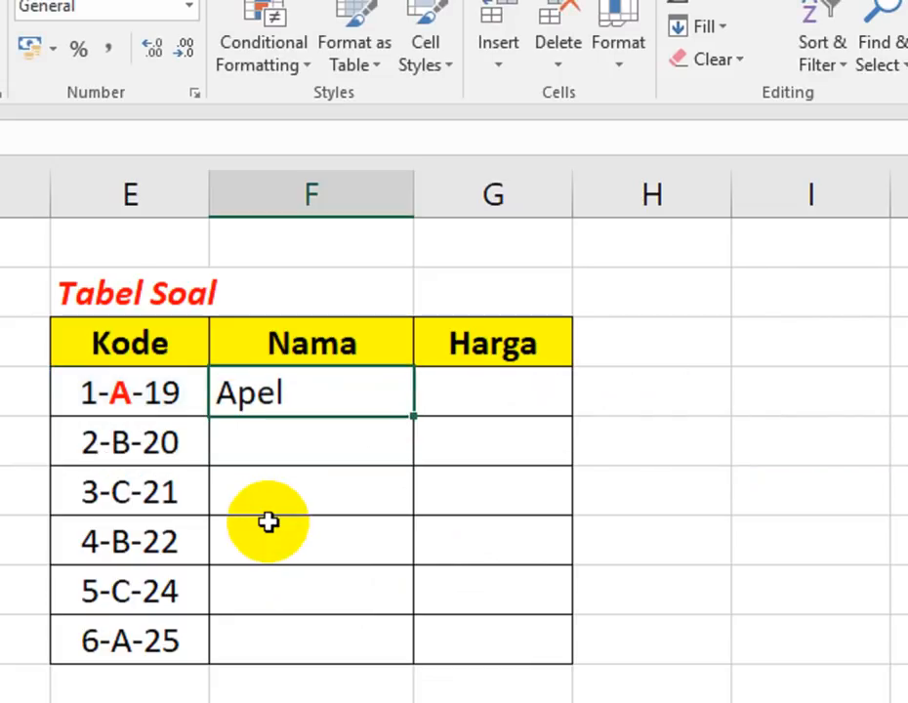
key(shift+Down)
key(shift+Down)
key(shift+Down)
key(shift+Down)
key(shift+Down)
key(ctrl+d)
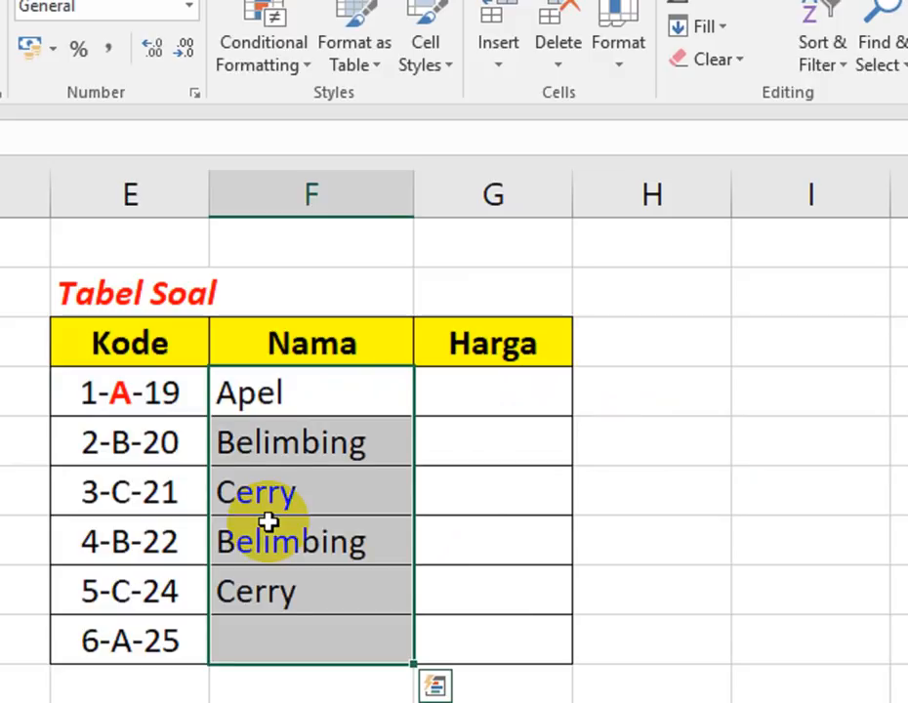
Enter the formula =VLOOKUP(MID(E4;3;1);kerja;3;0) in G4 to look up the price by the code's middle letter.
key(Right)
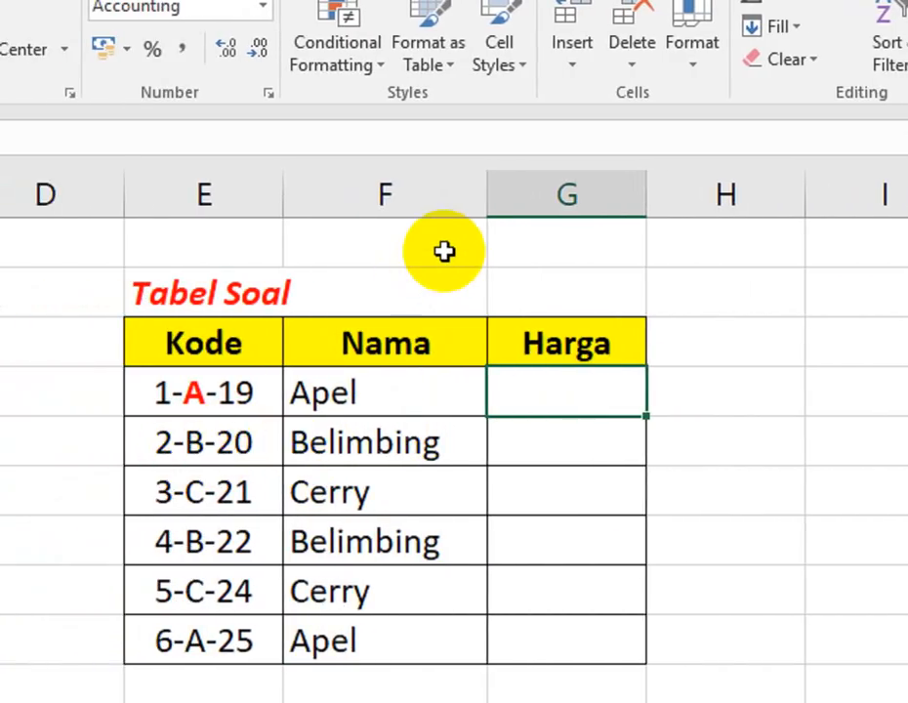
text(=m)
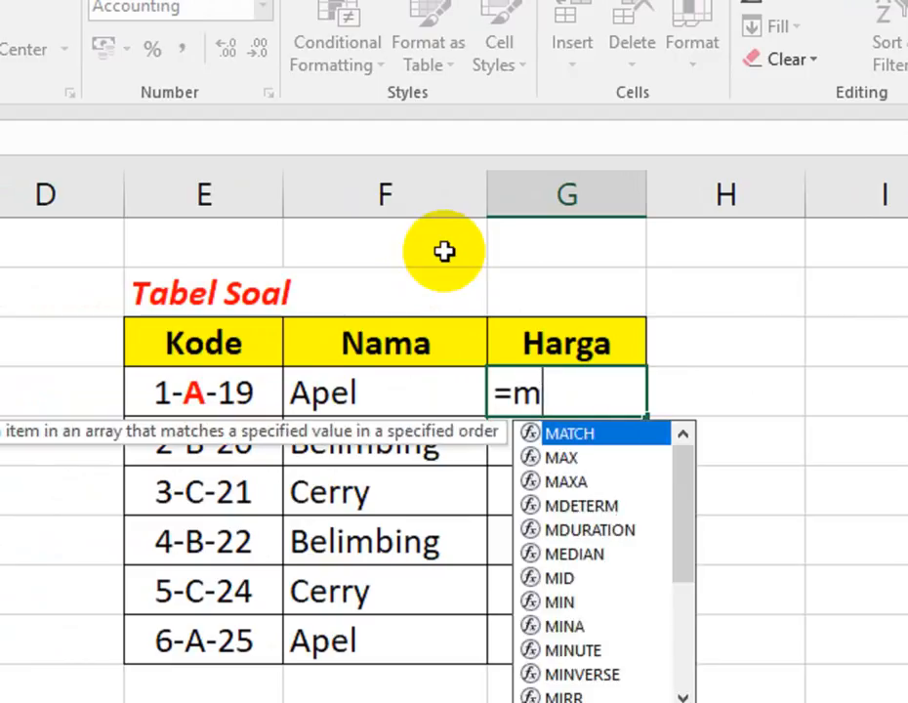
key(BackSpace)
key(BackSpace)
text(vl)
key(BackSpace)
key(BackSpace)
text(=vlo)
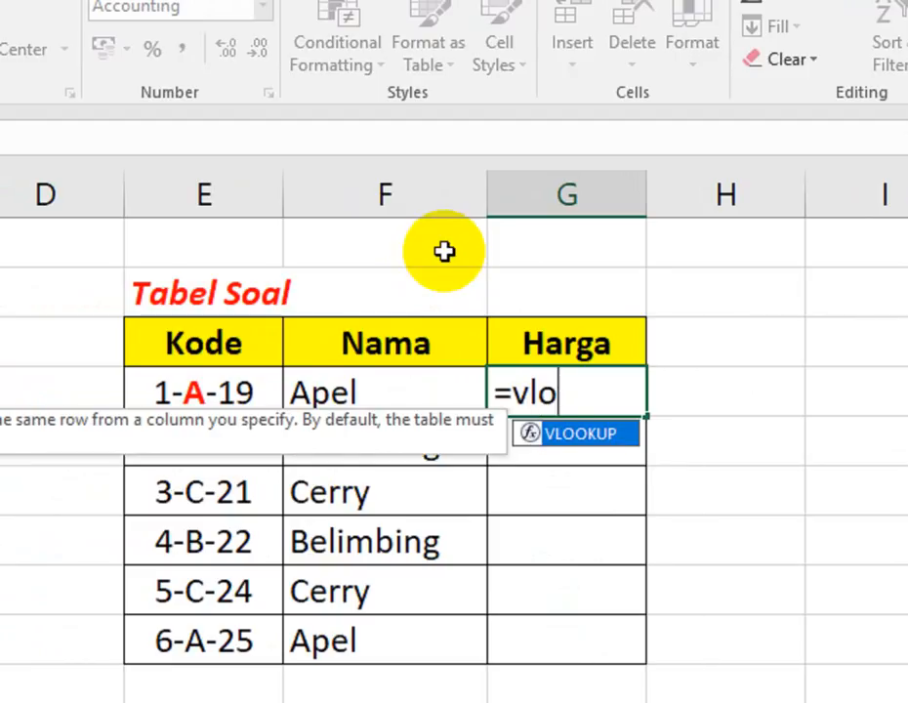
text(okup()
key(Left)
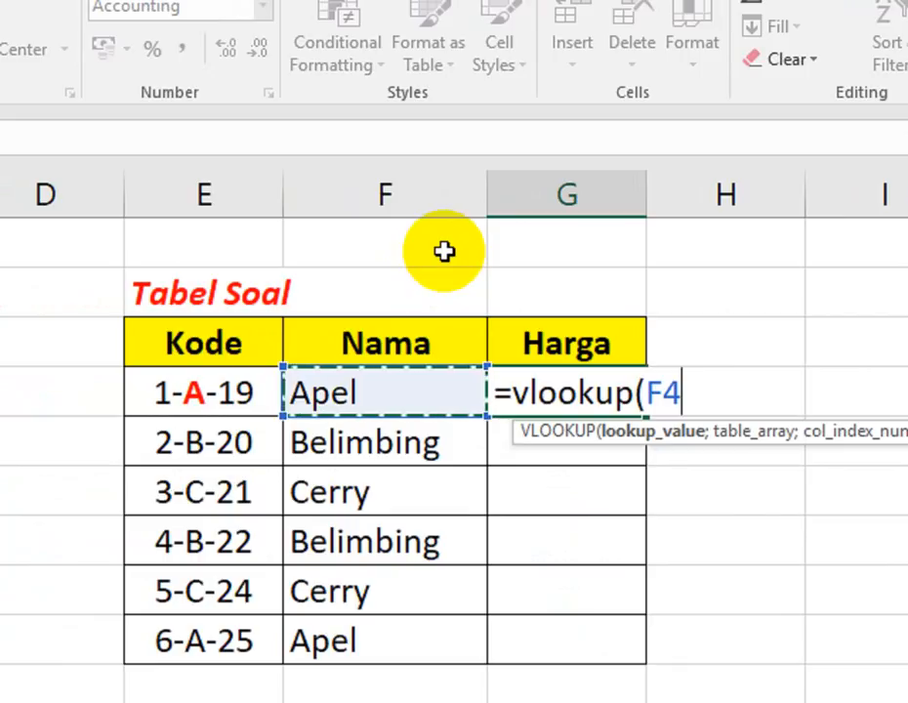
key(BackSpace)
key(BackSpace)
text(mid()
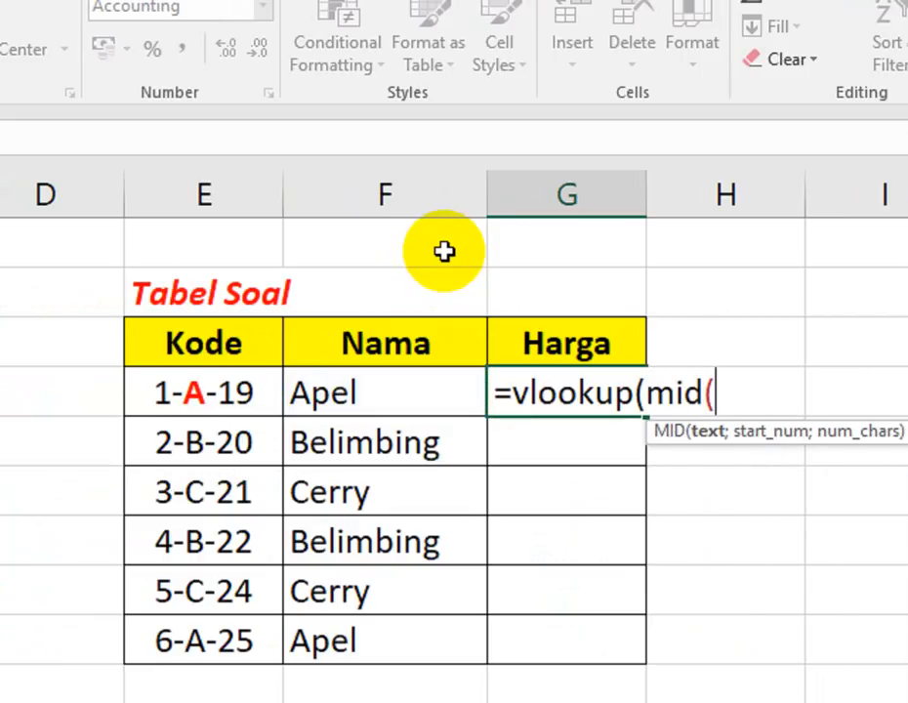
key(Left)
key(Left)
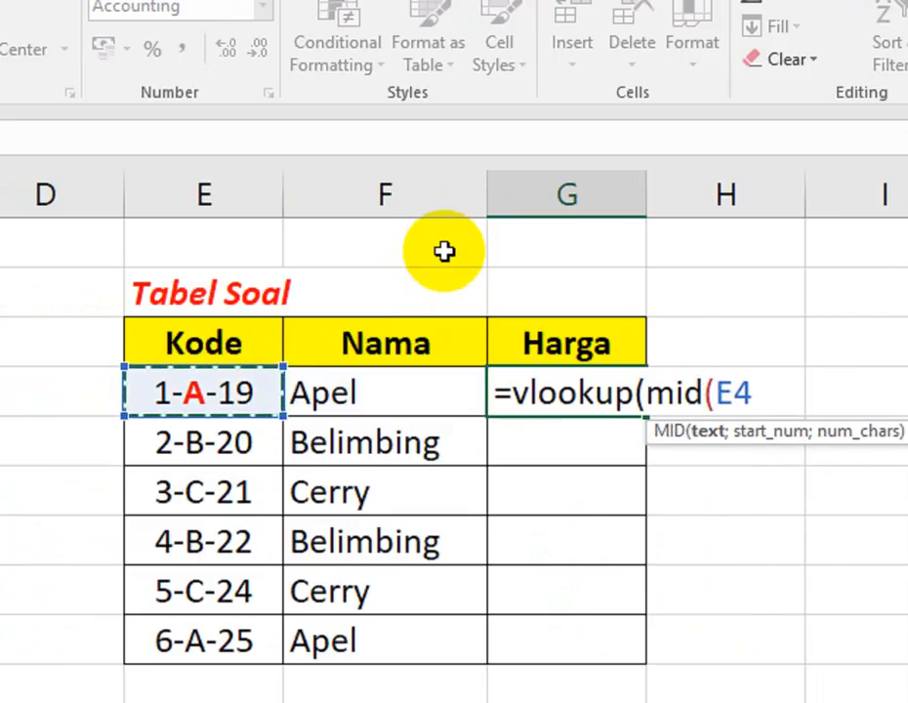
text(;3;1)
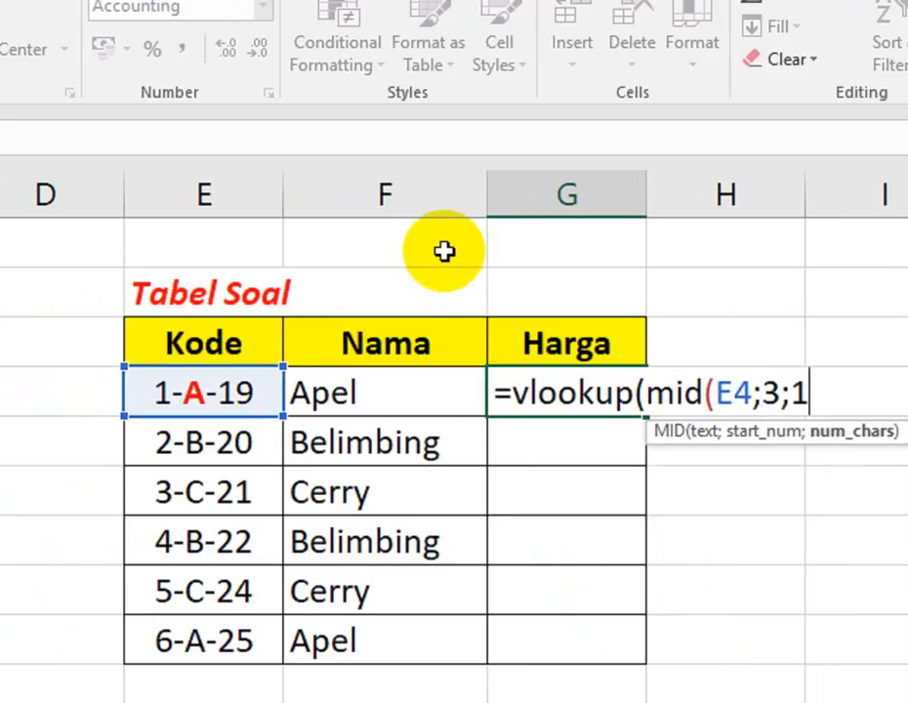
text();kerja)
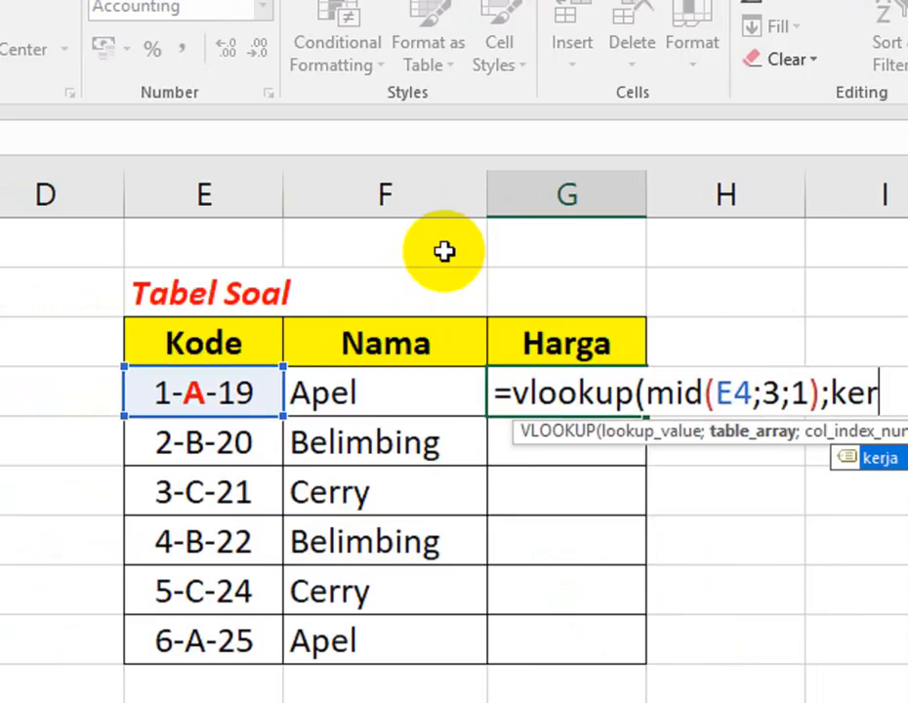
text(;)
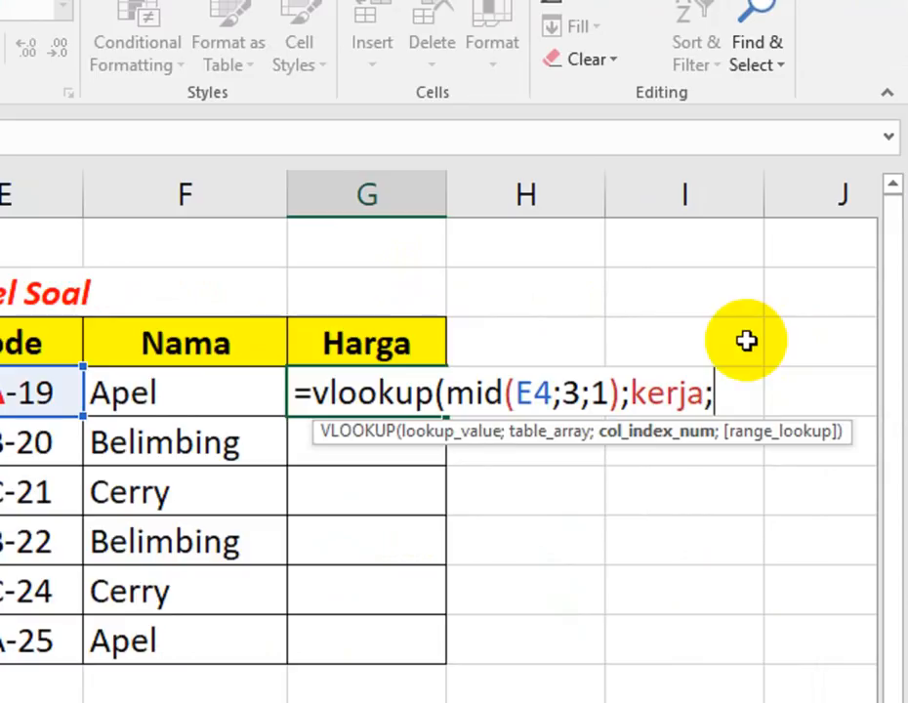
text(0)
key(BackSpace)
text(3;0)
key(Return)
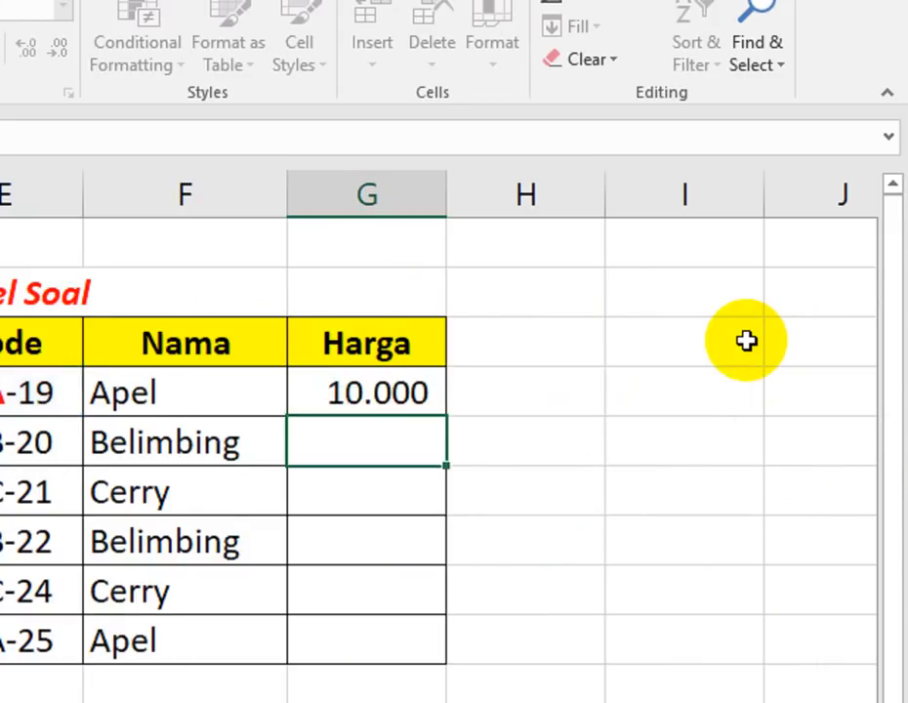
Fill the combined VLOOKUP and MID price formula down from G4 through G9.
key(Up)
key(shift+Down)
key(shift+Down)
key(shift+Down)
key(shift+Down)
key(shift+Down)
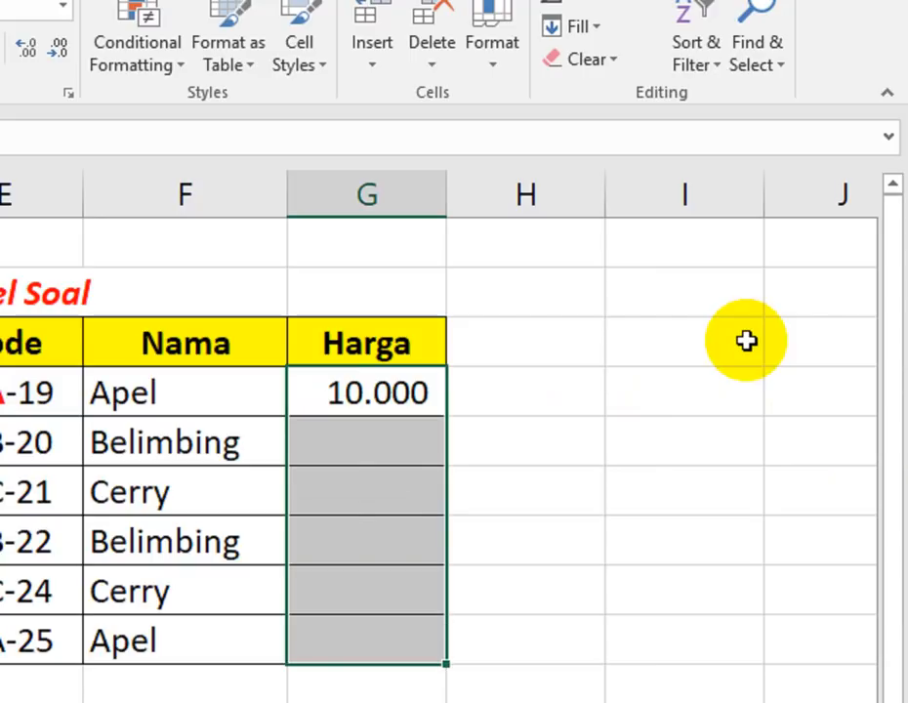
key(ctrl+d)
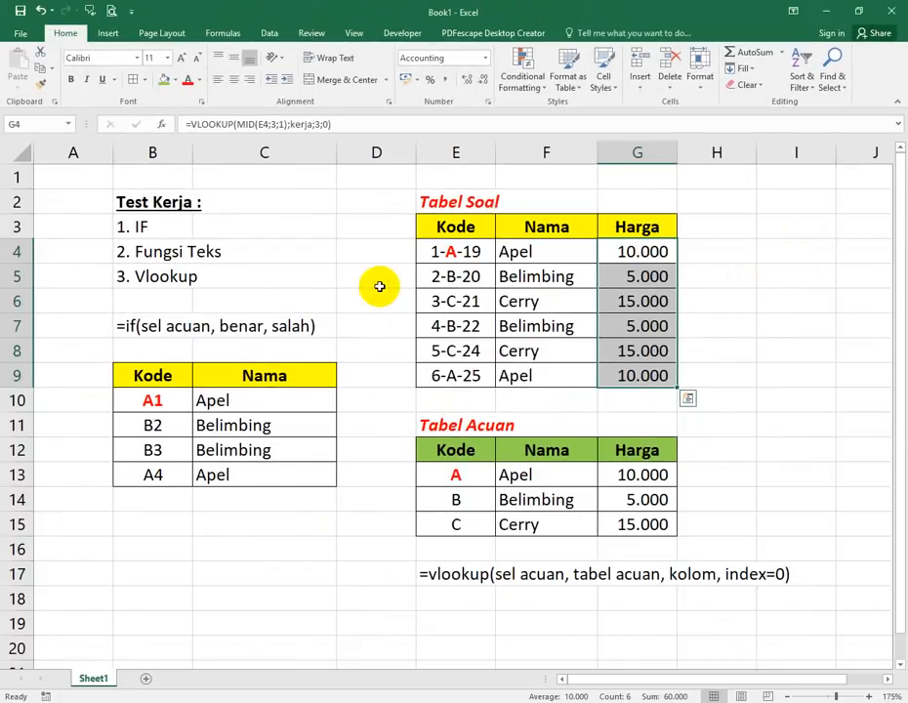
click(380, 376)
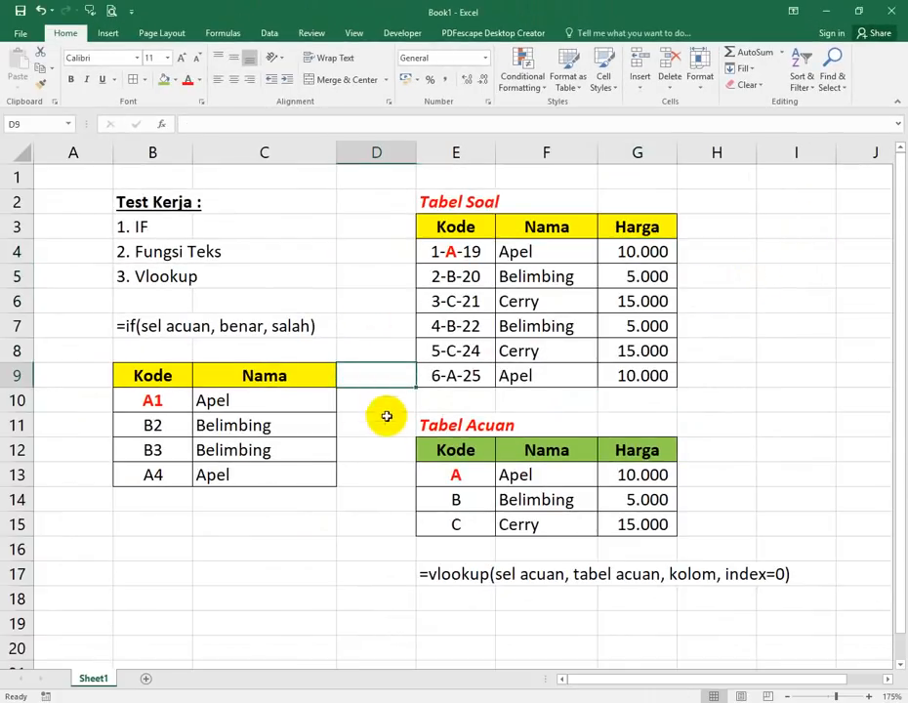
click(378, 489)
click(377, 474)
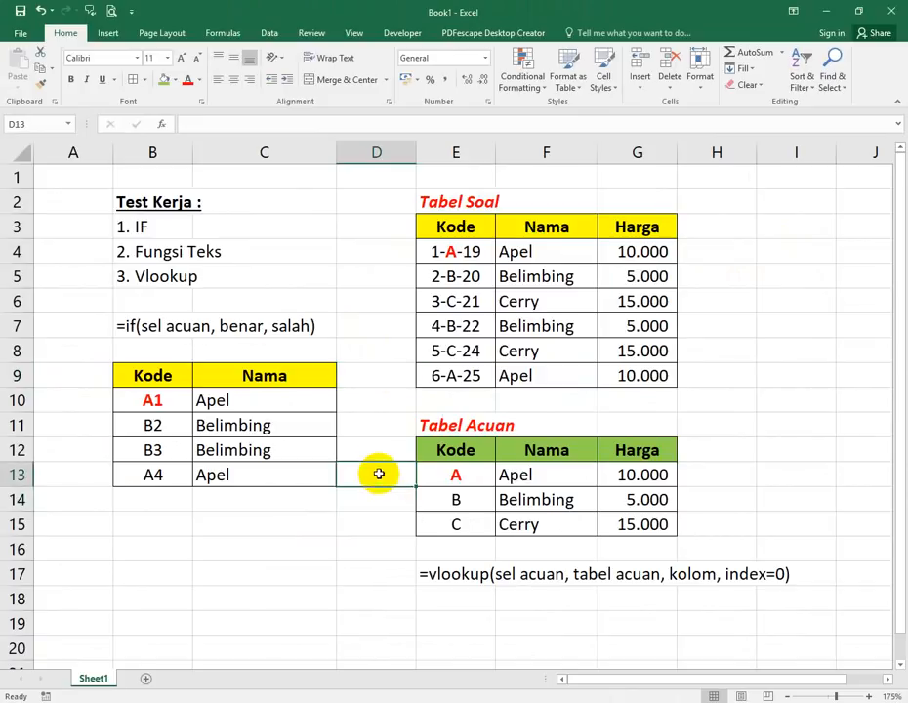
click(369, 375)
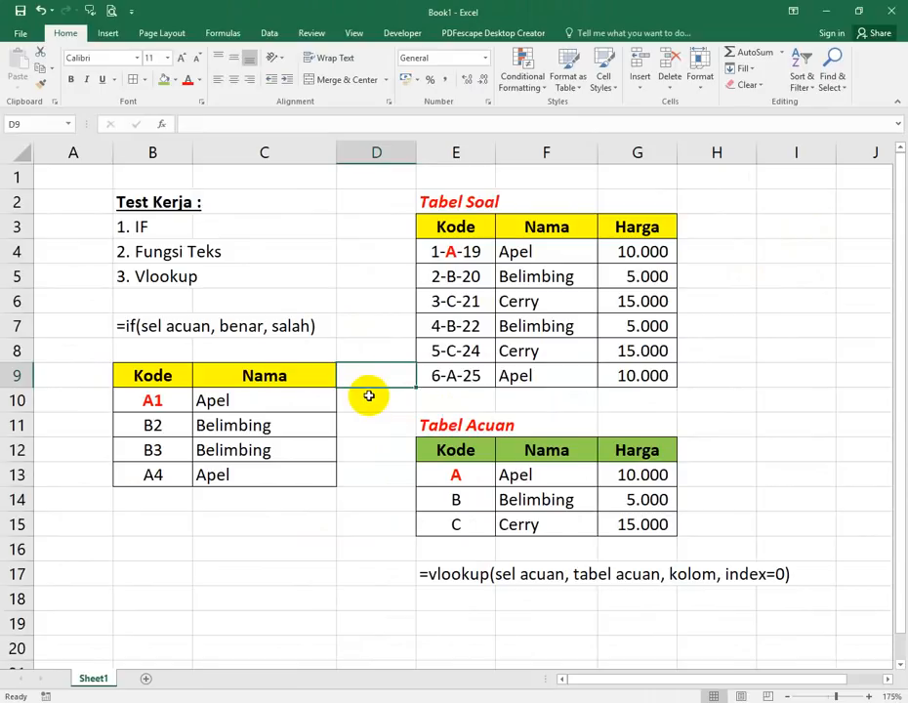
click(369, 396)
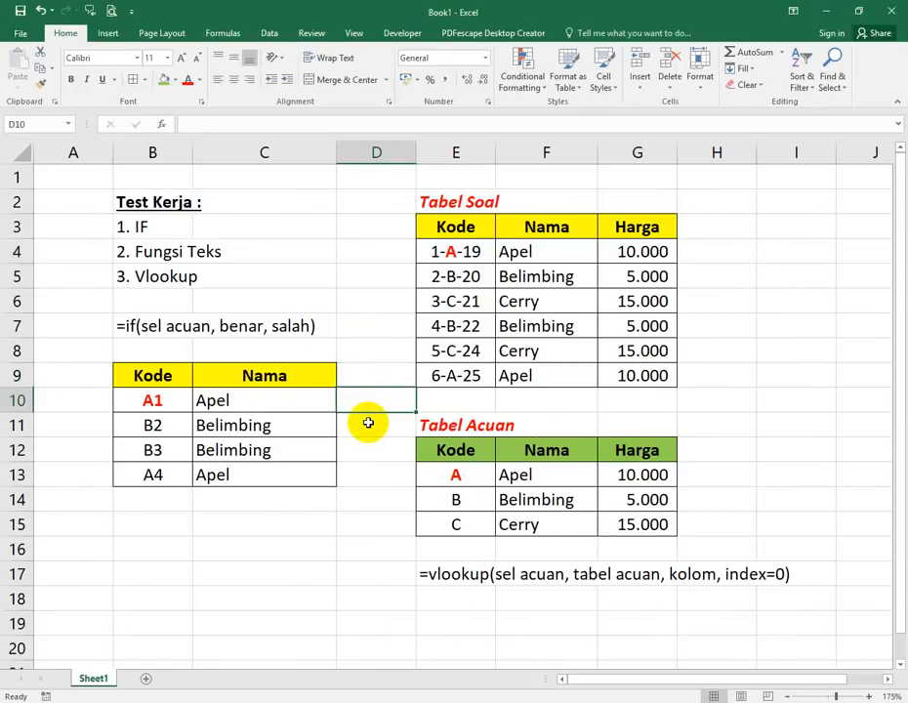
click(367, 429)
click(363, 451)
click(362, 476)
click(278, 468)
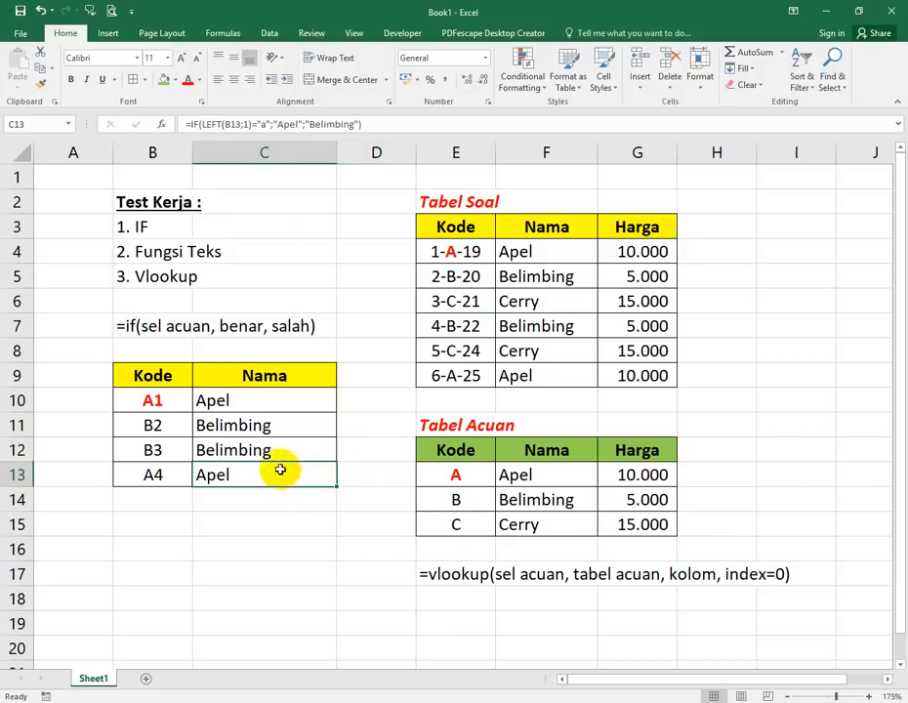
drag(277, 469, 153, 375)
click(315, 552)
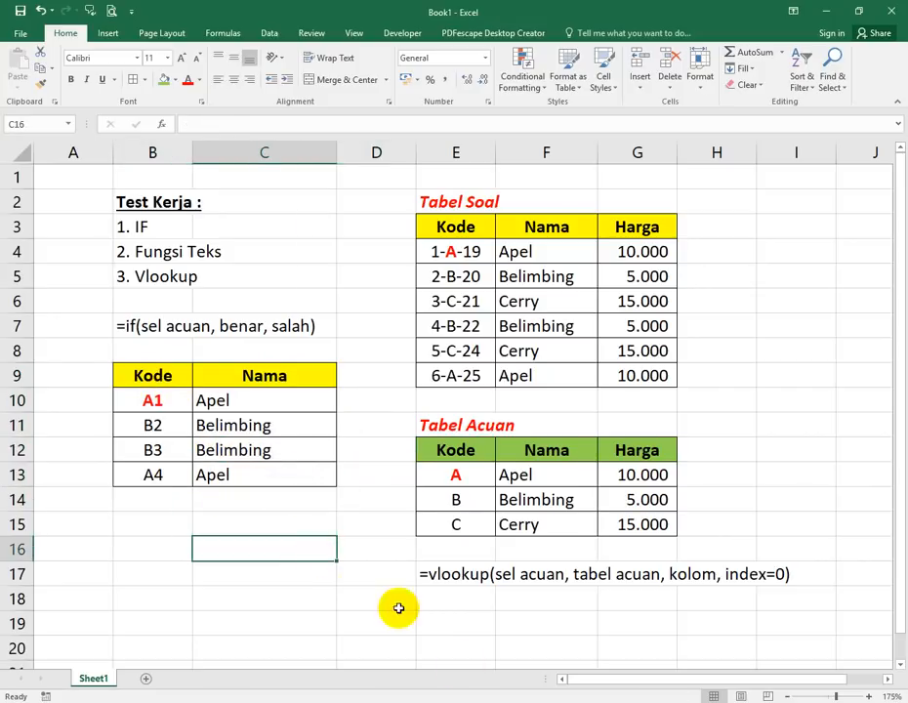